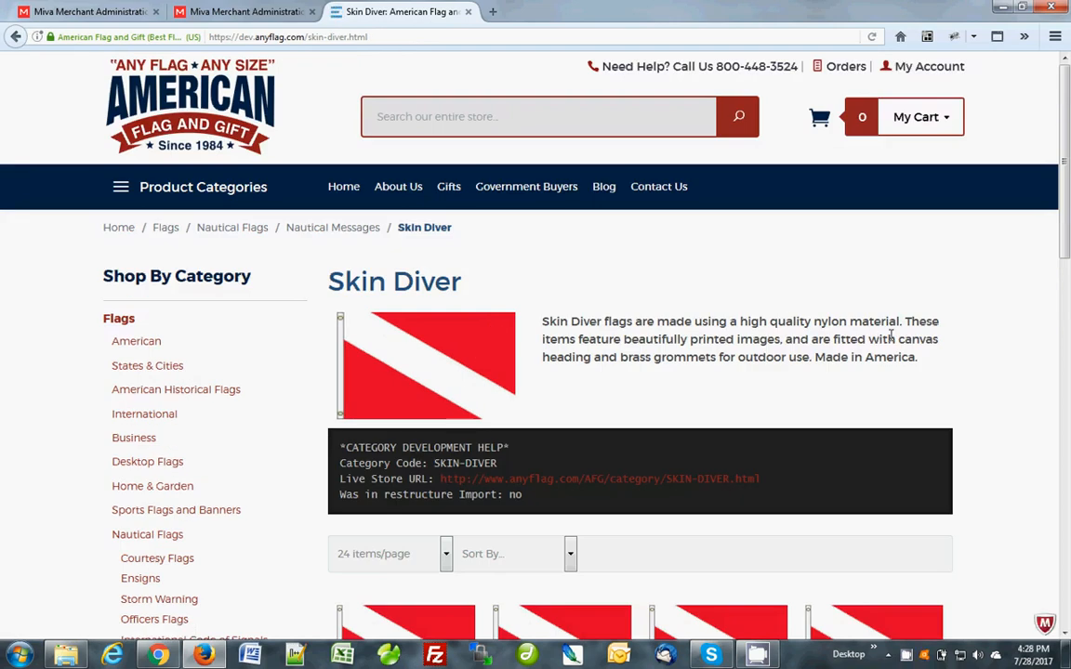
# Review the product sizes listed in the Skin Diver category and return to the Nautical Messages category page
pyautogui.scroll(-3, 893, 344)
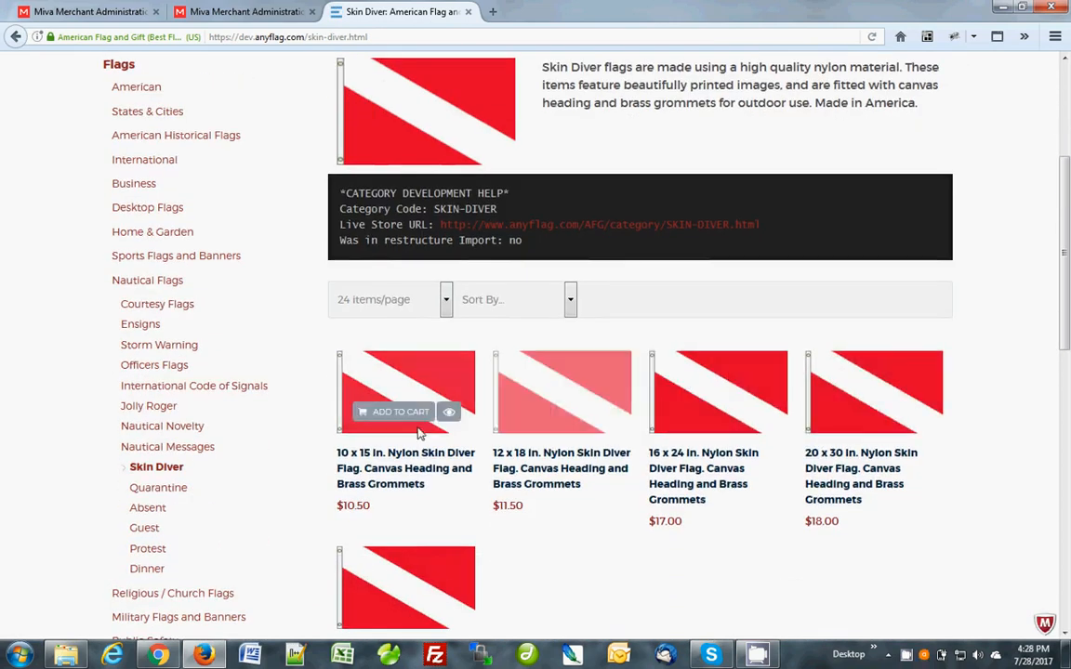
pyautogui.scroll(-1, 586, 571)
pyautogui.scroll(-1, 587, 571)
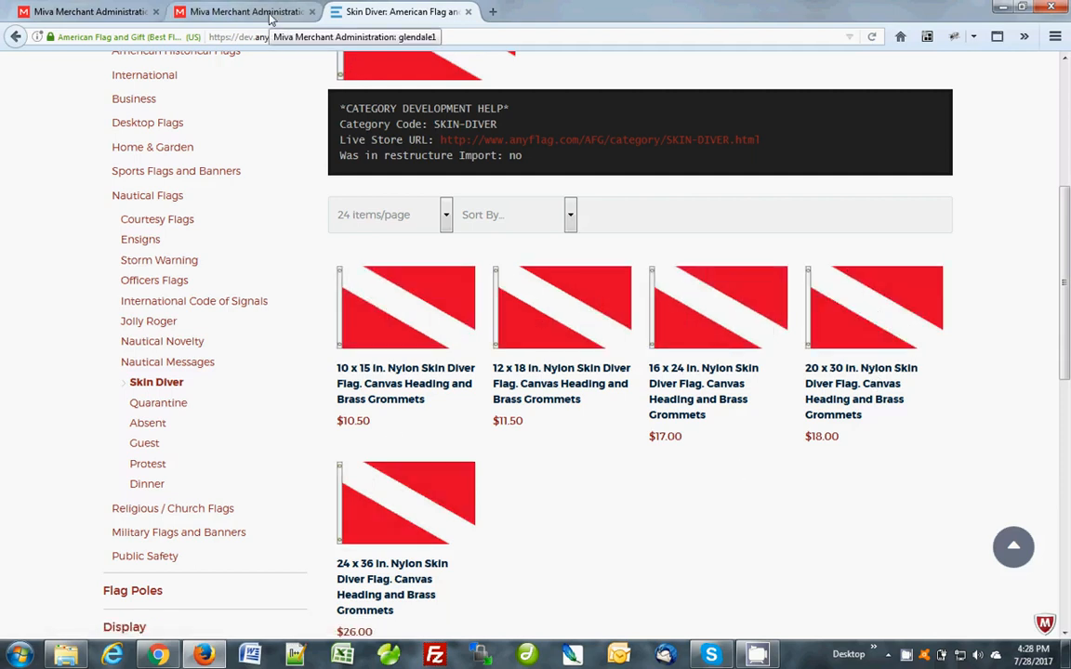
pyautogui.click(15, 36)
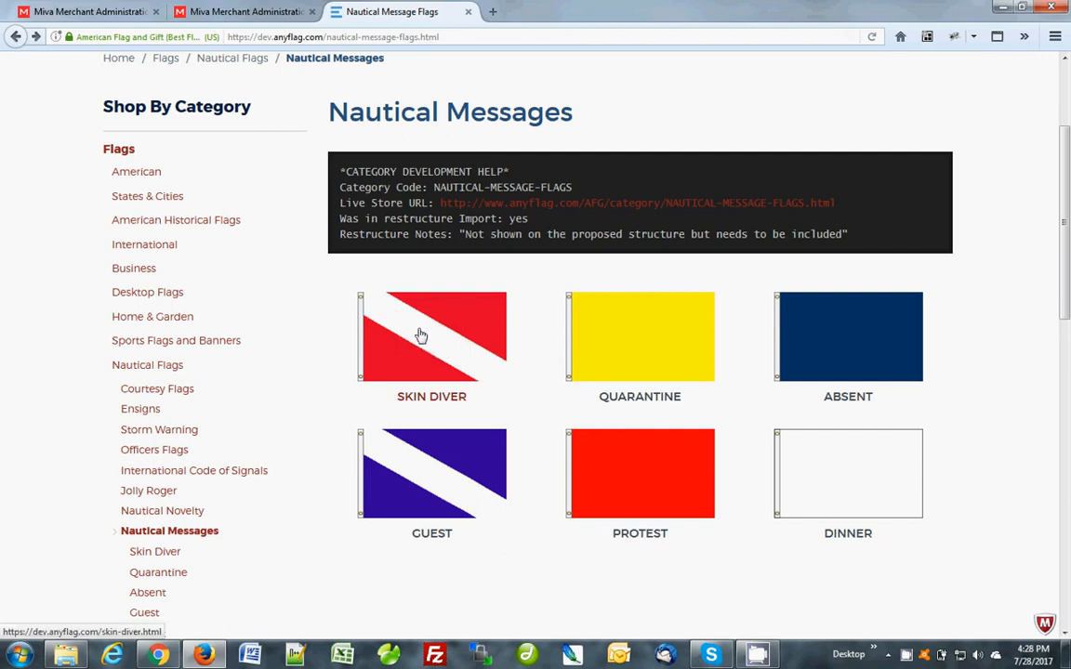
pyautogui.scroll(-2, 419, 335)
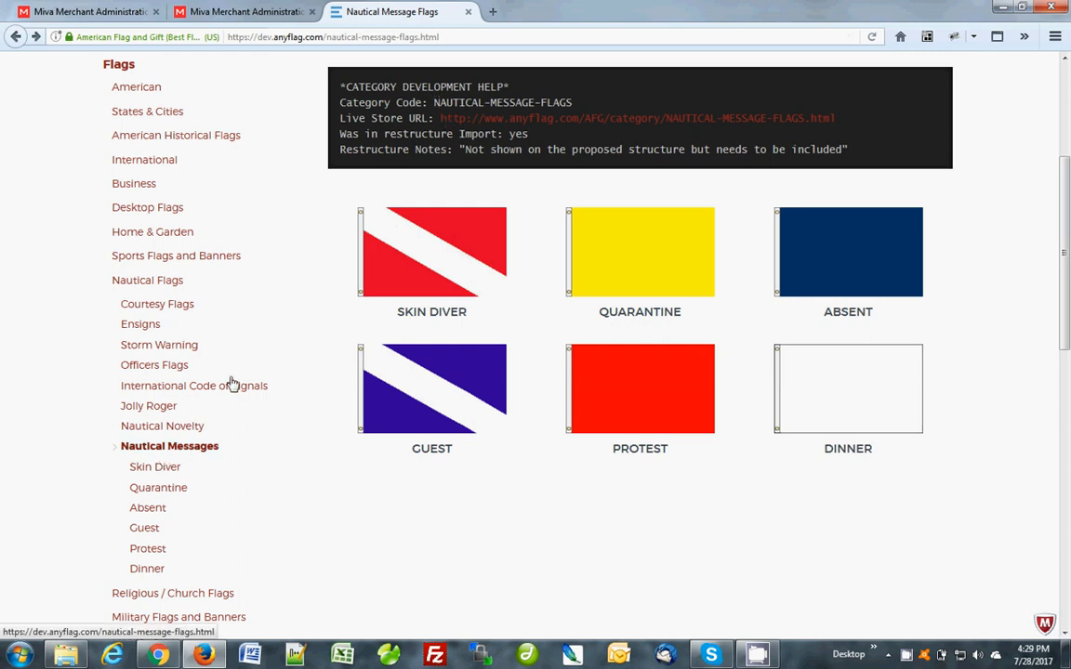
# Copy the Nautical Messages category code and use it in the Miva Merchant admin to open category NAUTICAL-MESSAGE-FLAGS for editing
pyautogui.moveTo(434, 102); pyautogui.dragTo(569, 103)
pyautogui.hotkey('ctrl', 'c')
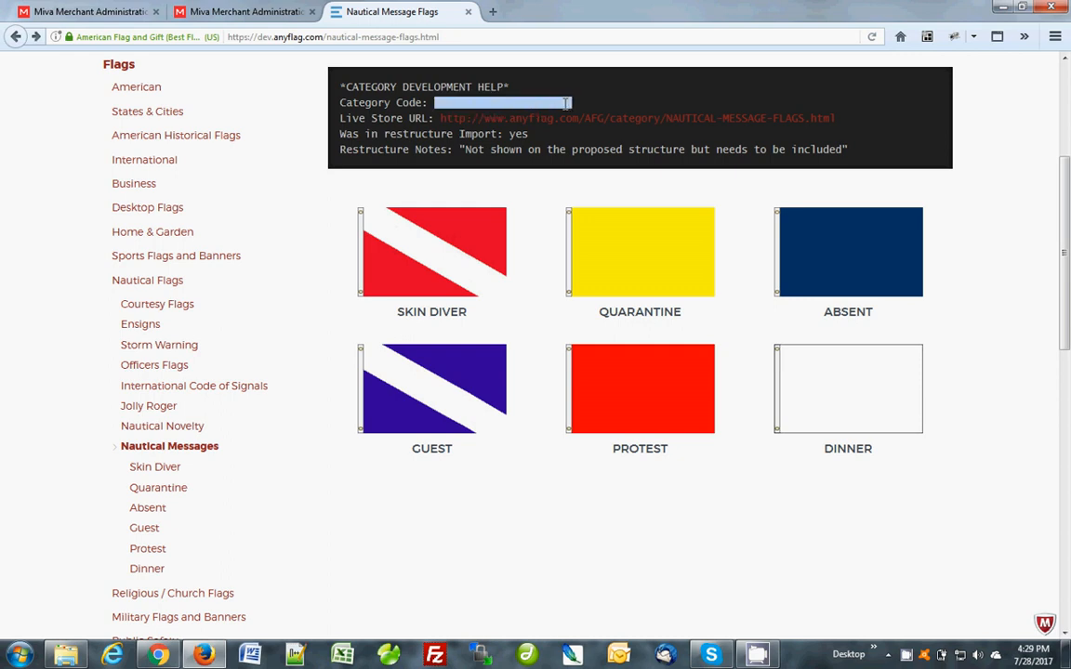
pyautogui.click(227, 12)
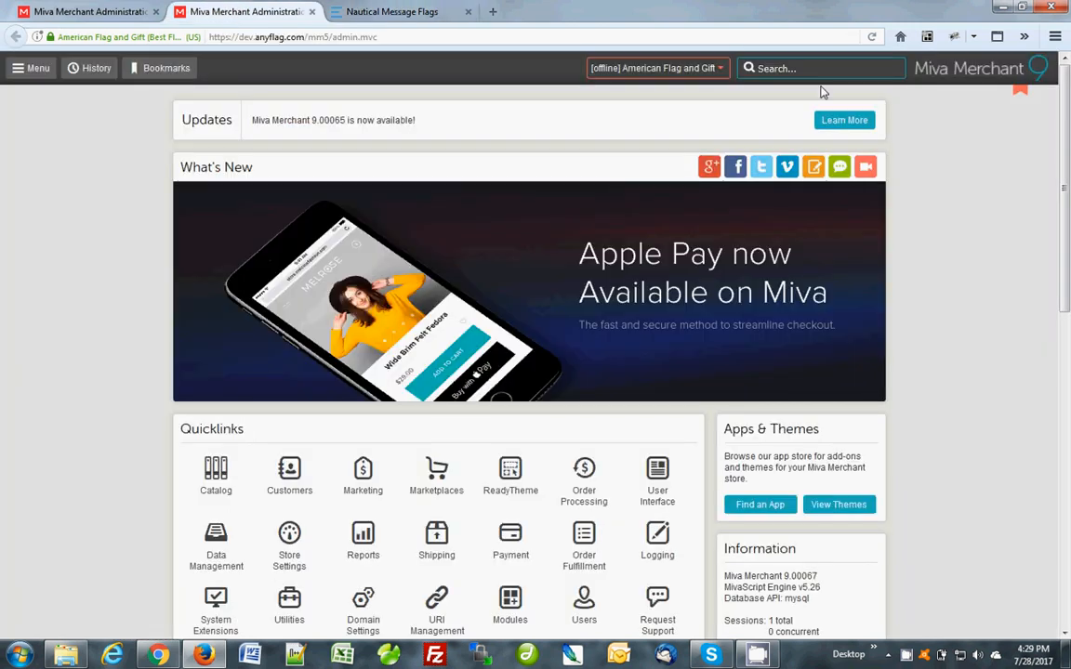
pyautogui.click(760, 62)
pyautogui.hotkey('ctrl', 'v')
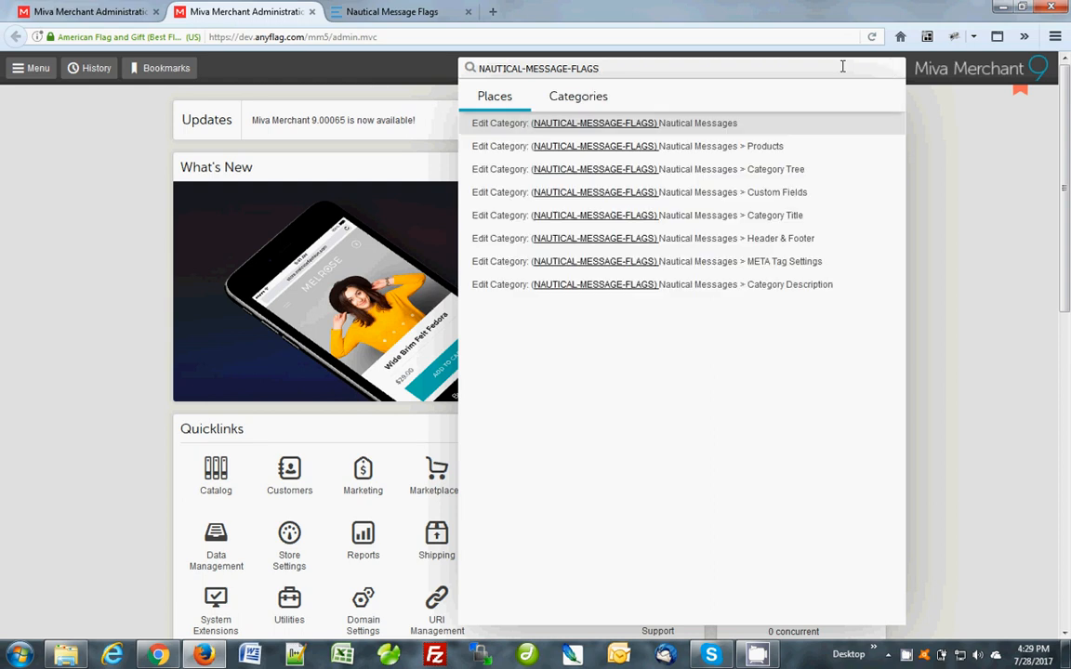
pyautogui.click(576, 102)
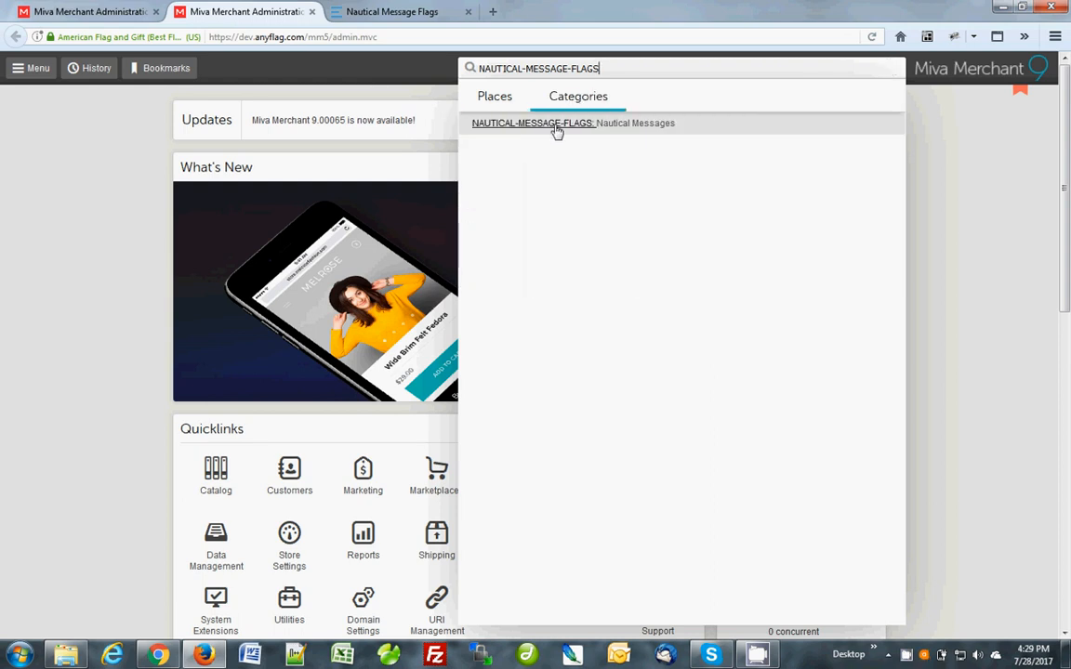
pyautogui.click(556, 125)
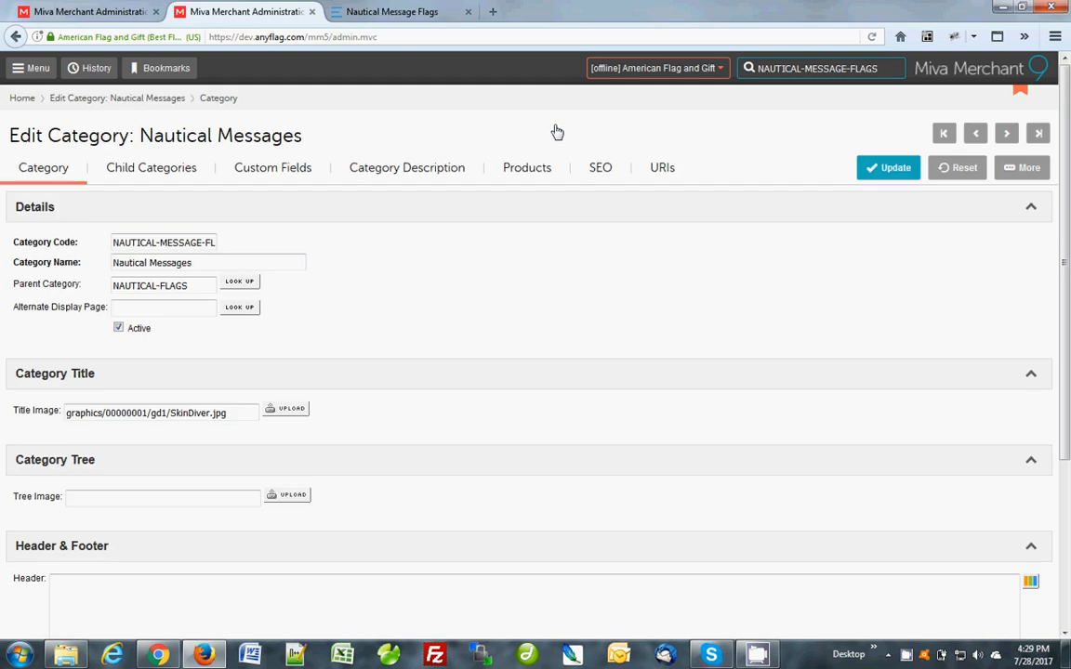
# Start a new product within the products of the Nautical Messages category
pyautogui.click(537, 176)
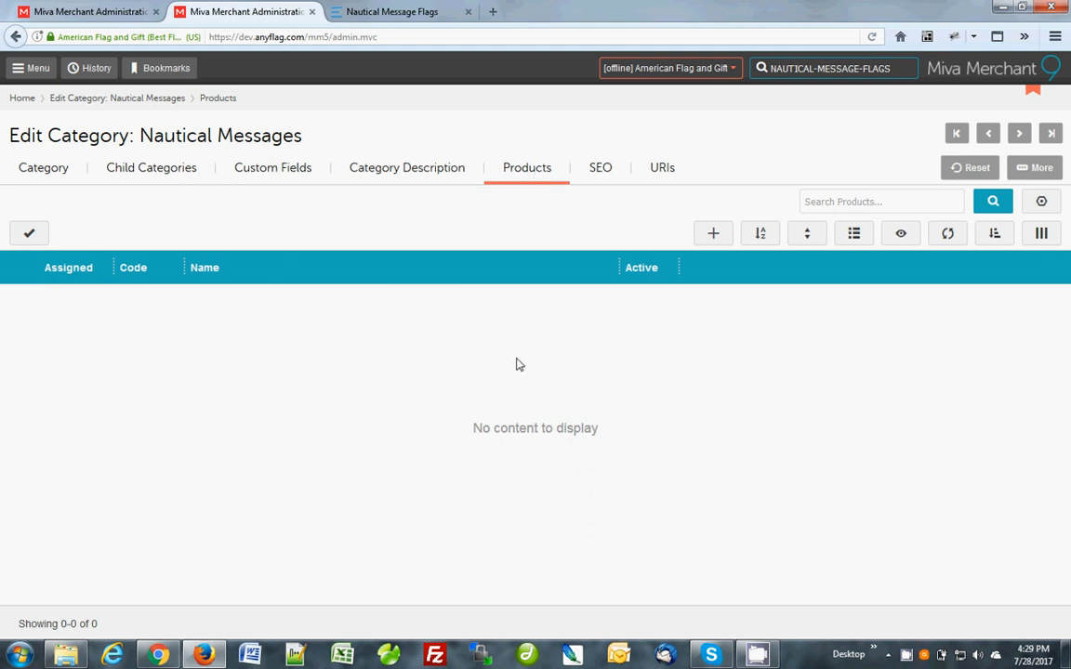
pyautogui.click(406, 10)
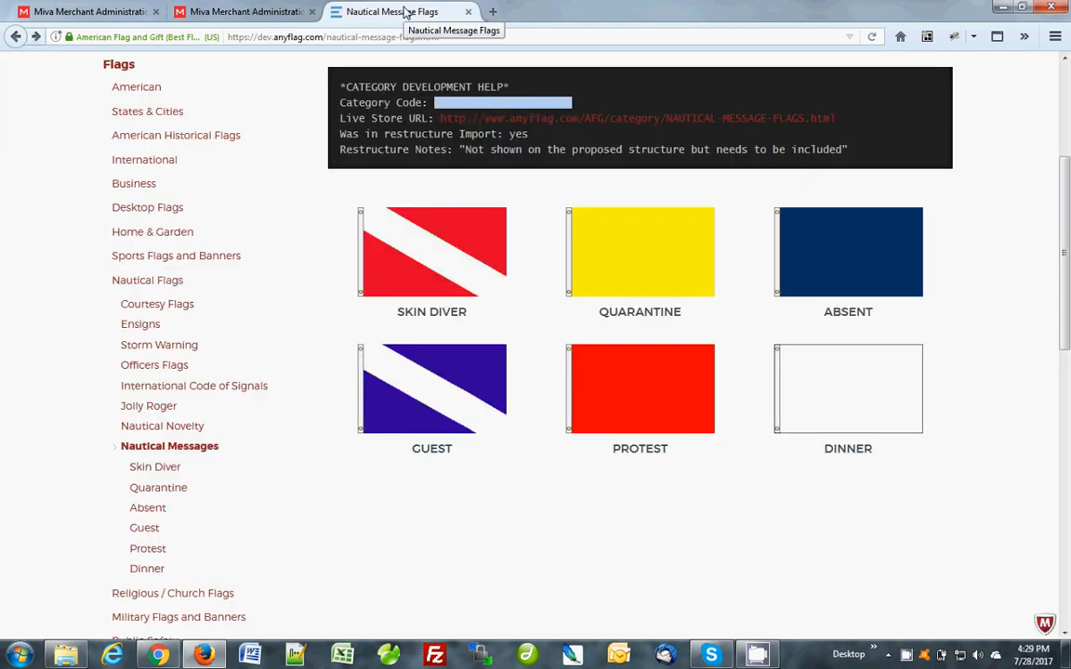
pyautogui.click(244, 13)
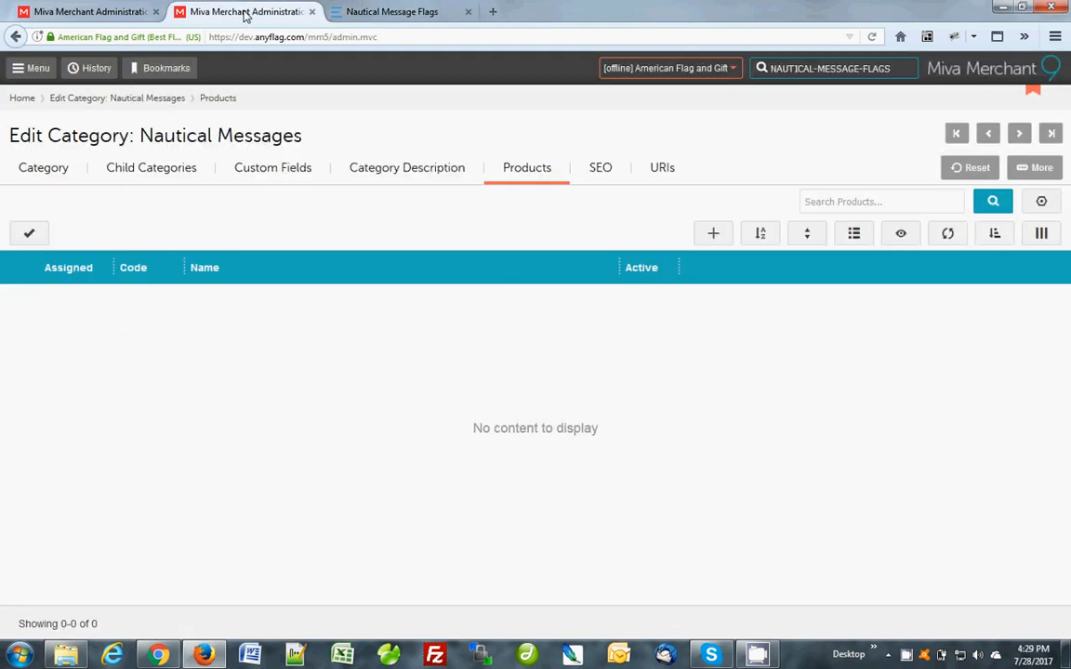
pyautogui.click(713, 236)
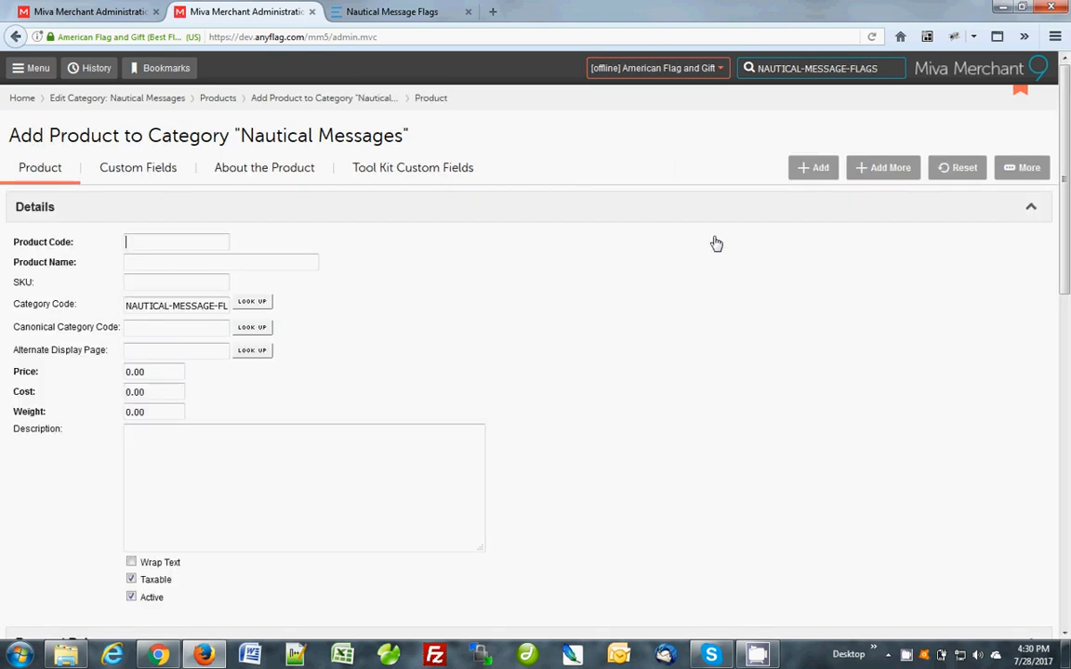
# Fill in the product name "Nylon Skin Diver Flag. Canvas Heading and Brass Grommets", copied without the size from the 10 x 15 in. Skin Diver listing
pyautogui.click(392, 14)
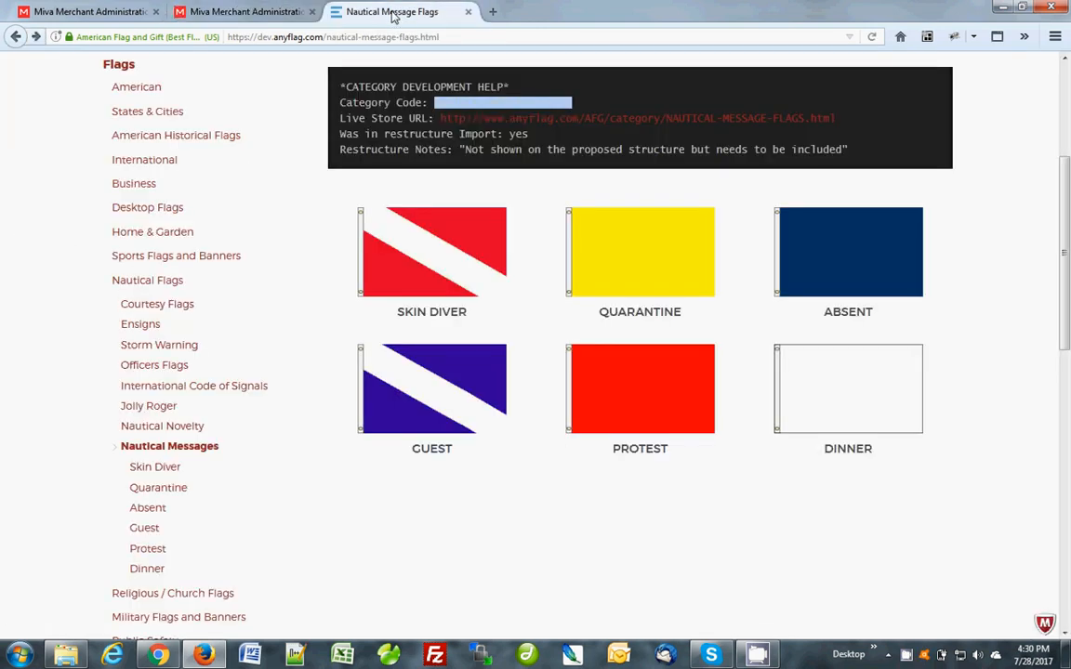
pyautogui.click(461, 243)
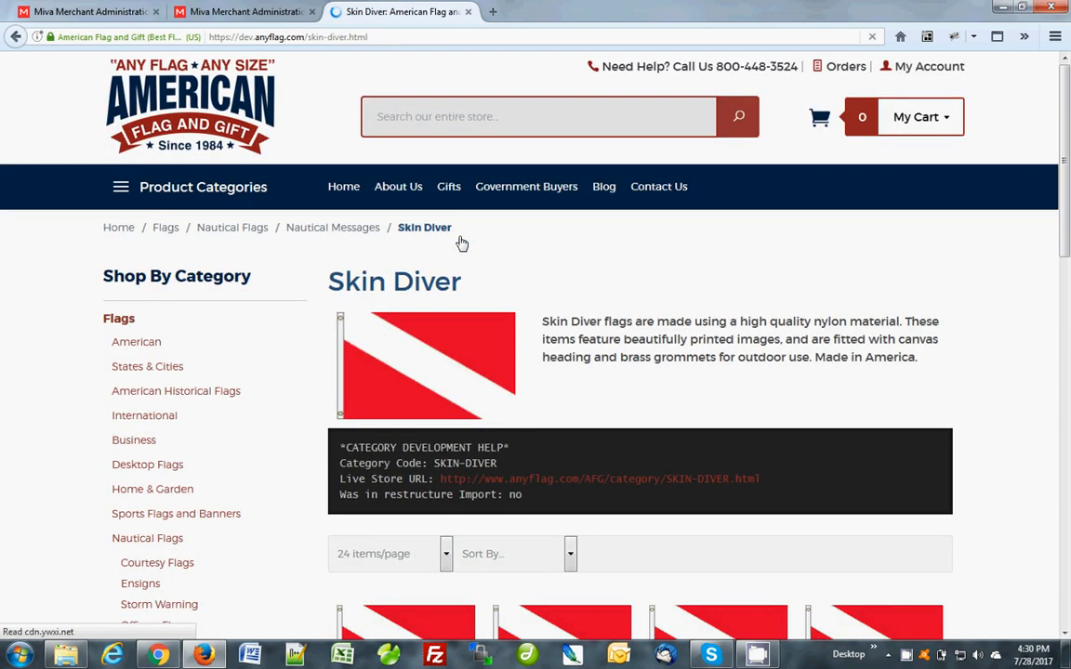
pyautogui.scroll(-3, 1022, 377)
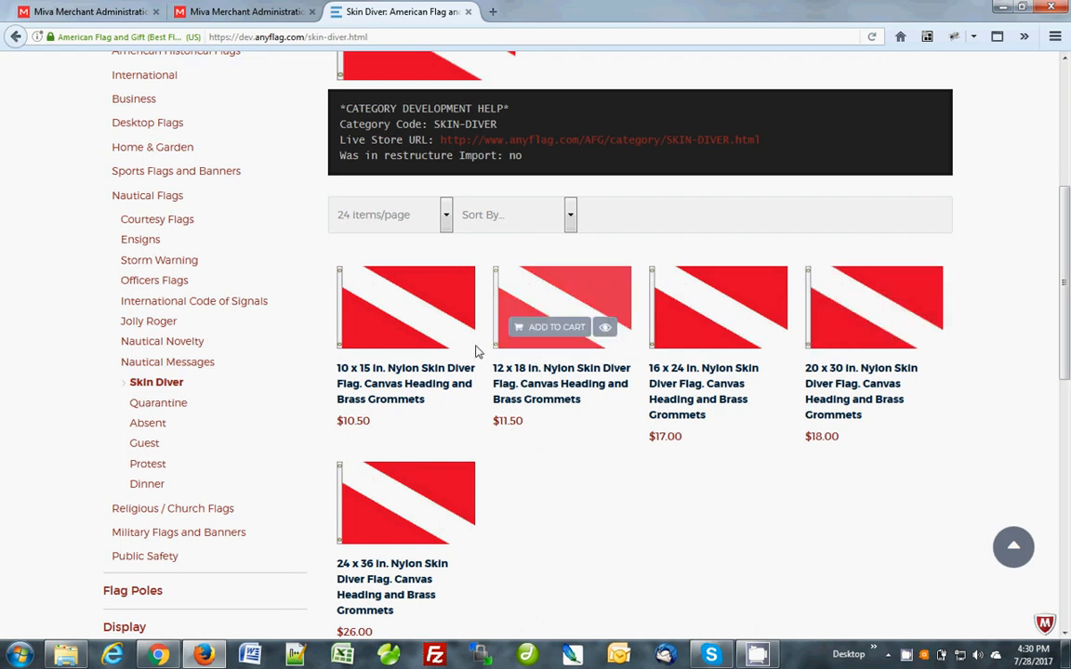
pyautogui.moveTo(411, 313)
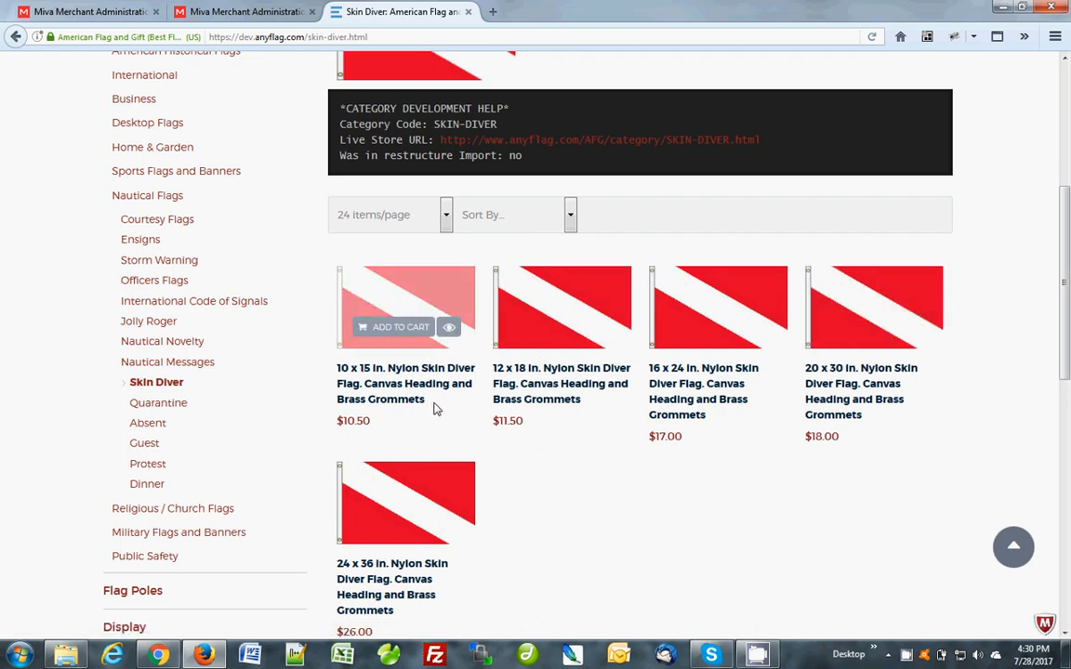
pyautogui.moveTo(423, 402); pyautogui.dragTo(396, 375)
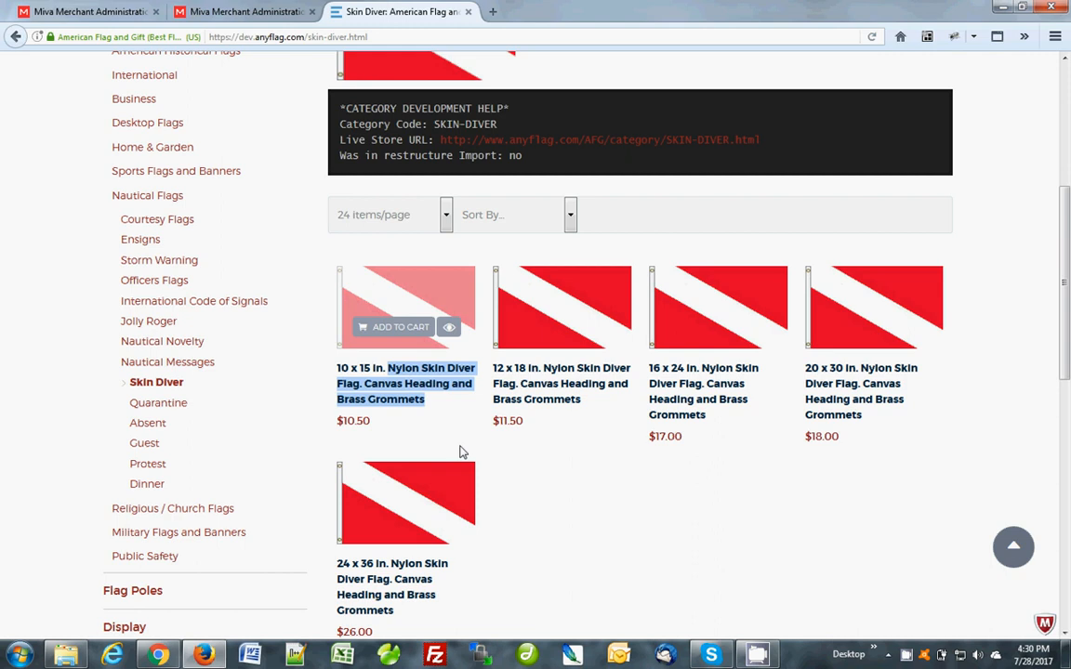
pyautogui.click(240, 13)
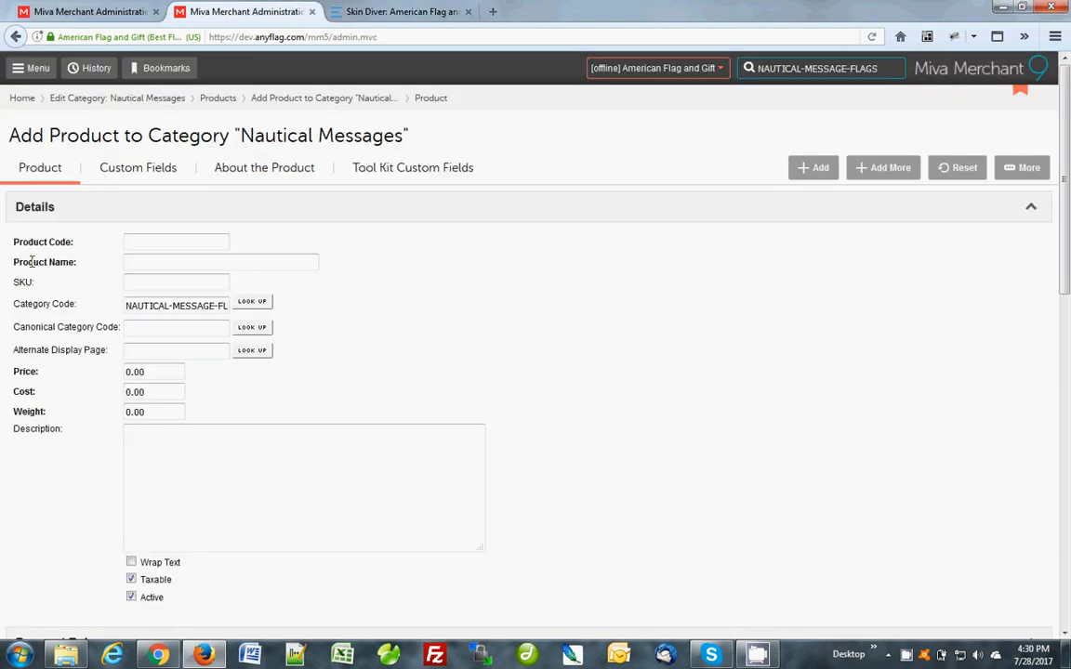
pyautogui.click(158, 263)
pyautogui.hotkey('ctrl', 'v')
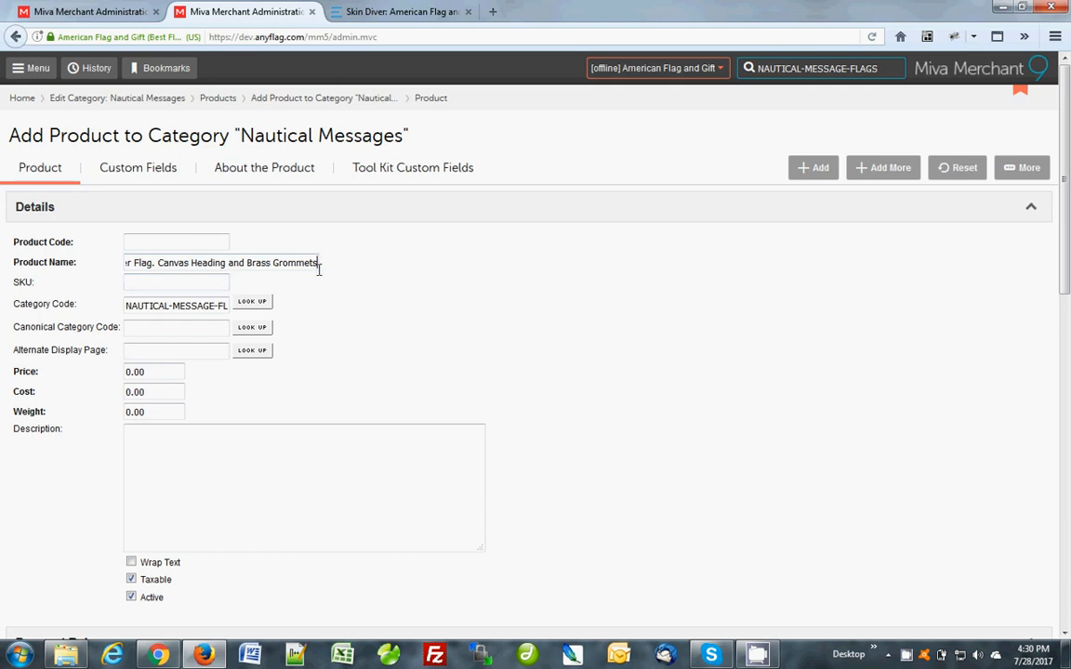
pyautogui.moveTo(318, 263); pyautogui.dragTo(72, 264)
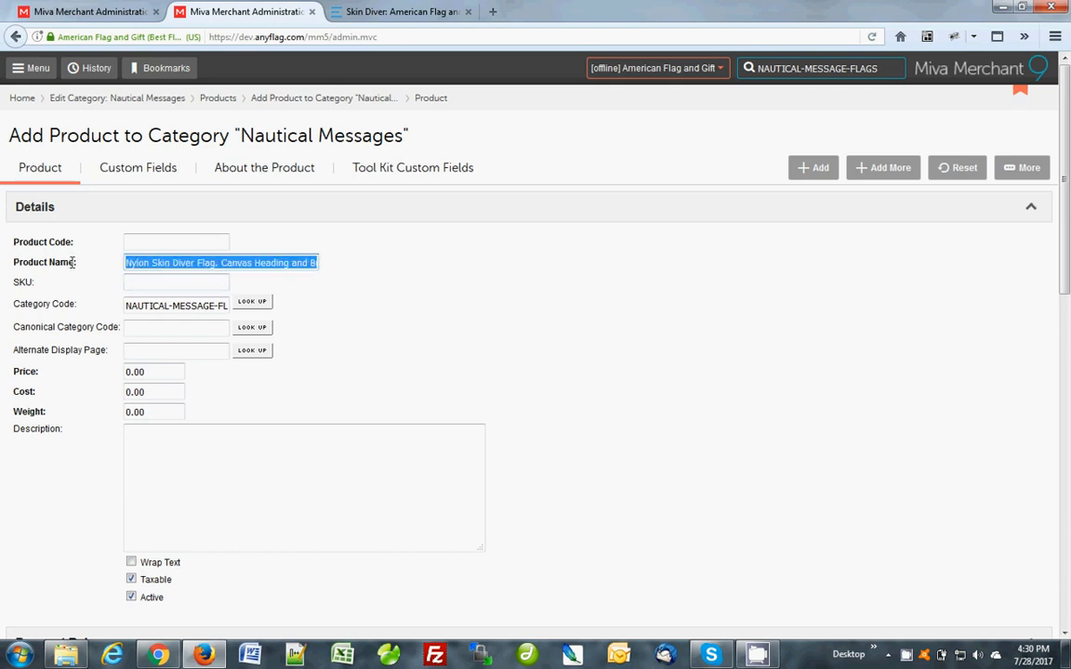
pyautogui.click(226, 263)
pyautogui.moveTo(269, 263); pyautogui.dragTo(323, 263)
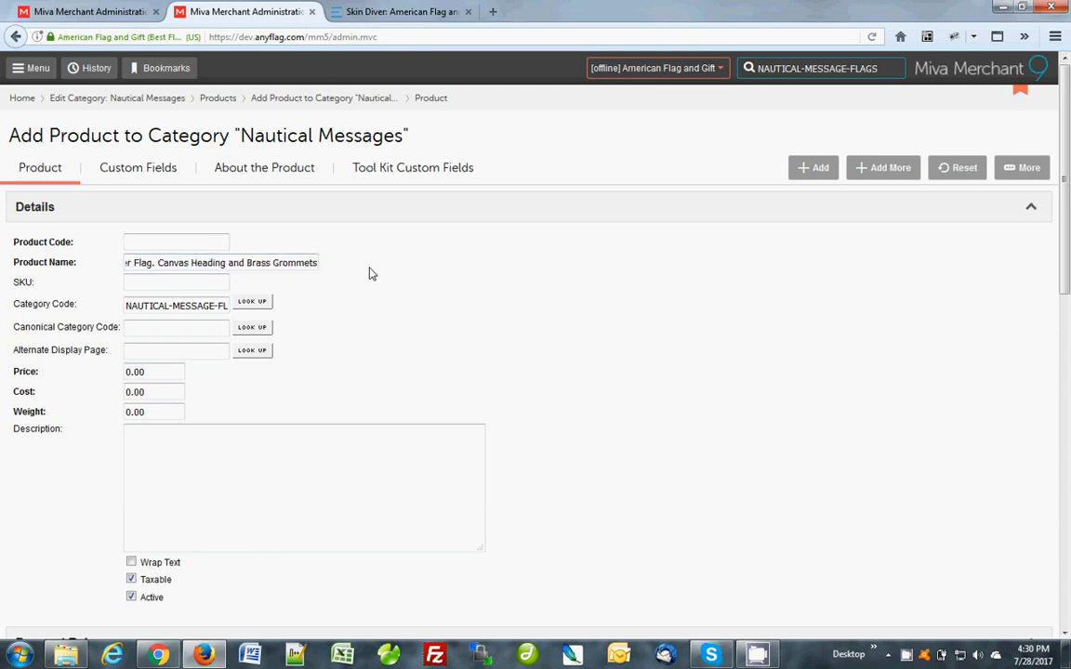
# Set the new product's code to skin-diver-flag
pyautogui.click(196, 242)
pyautogui.click(211, 239)
pyautogui.write('skin-diver-flag')
# Check the storefront prices of the Skin Diver flags and set the new product's price to 10.50
pyautogui.click(388, 12)
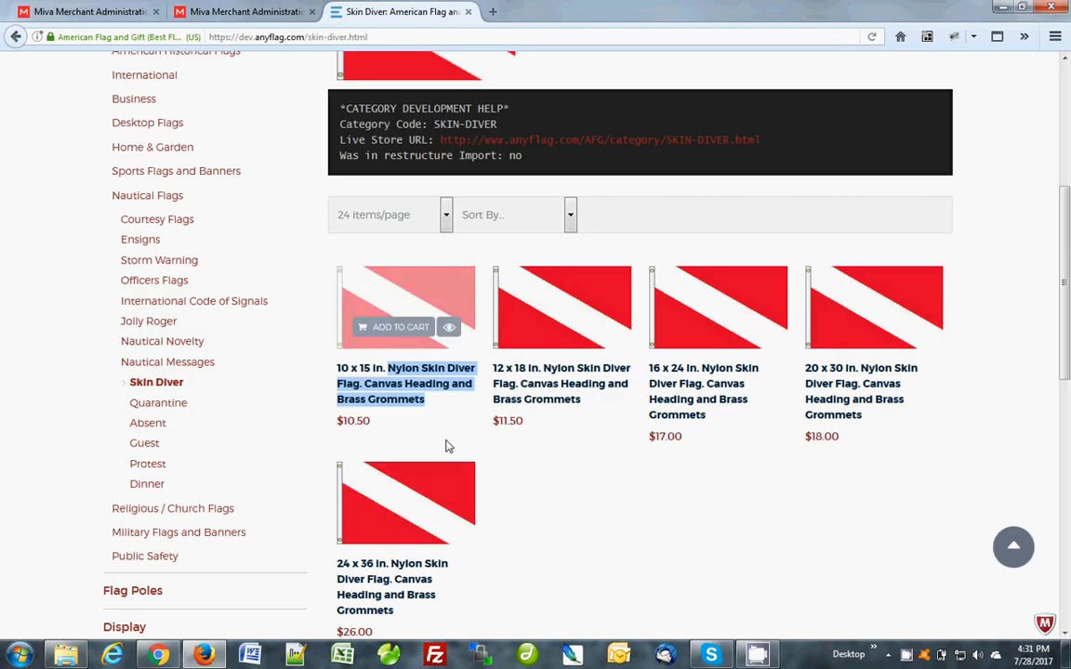
pyautogui.scroll(-2, 567, 493)
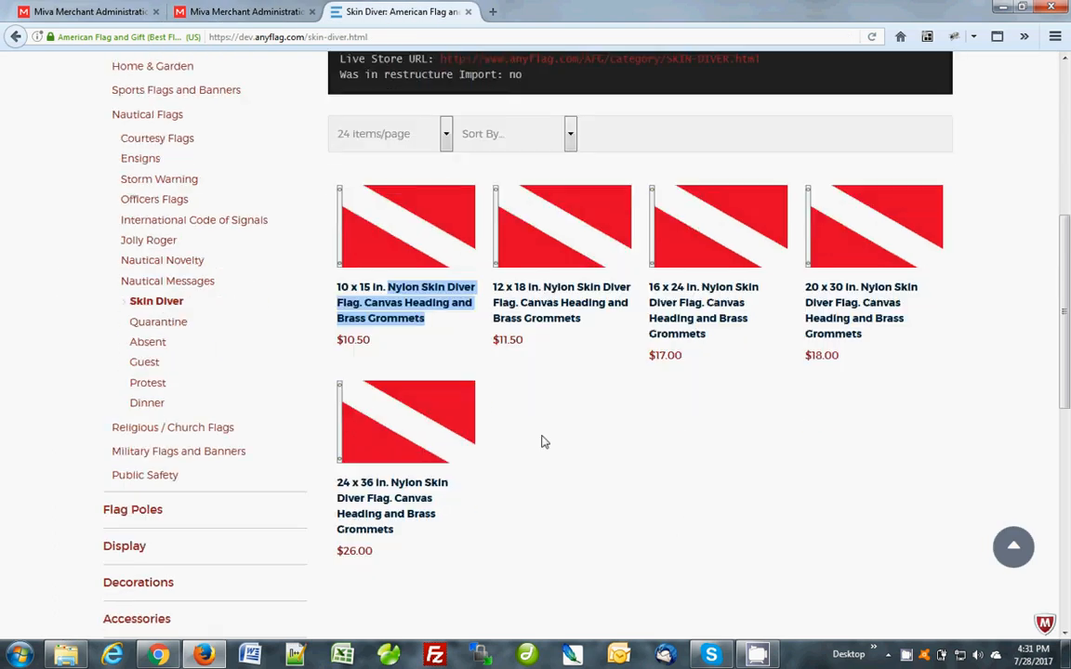
pyautogui.click(204, 11)
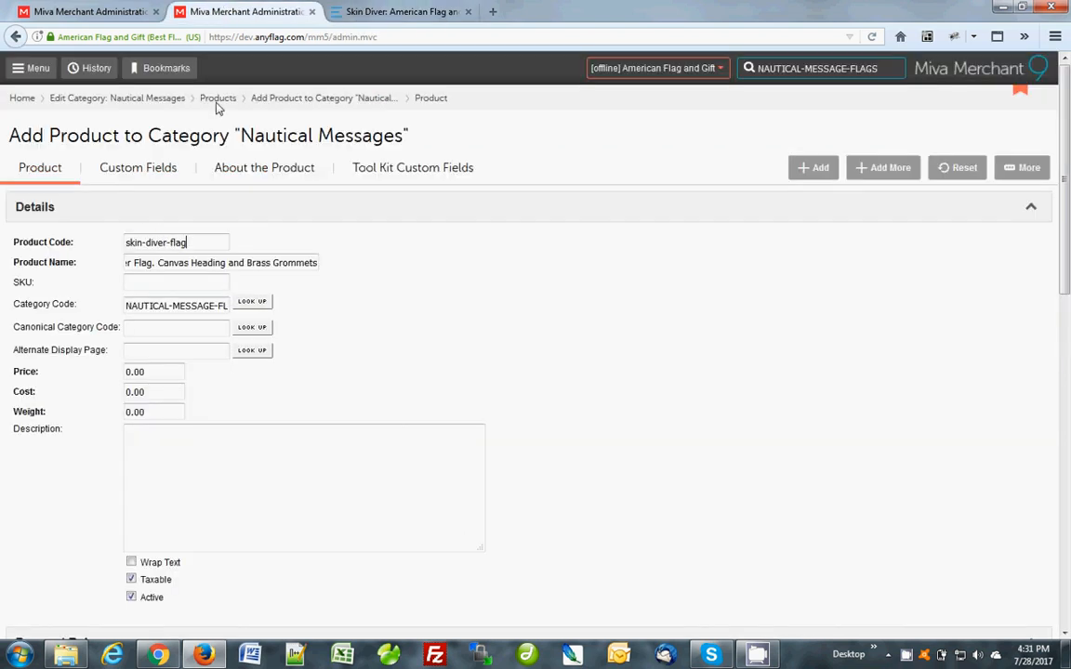
pyautogui.moveTo(154, 371); pyautogui.dragTo(96, 376)
pyautogui.write('10')
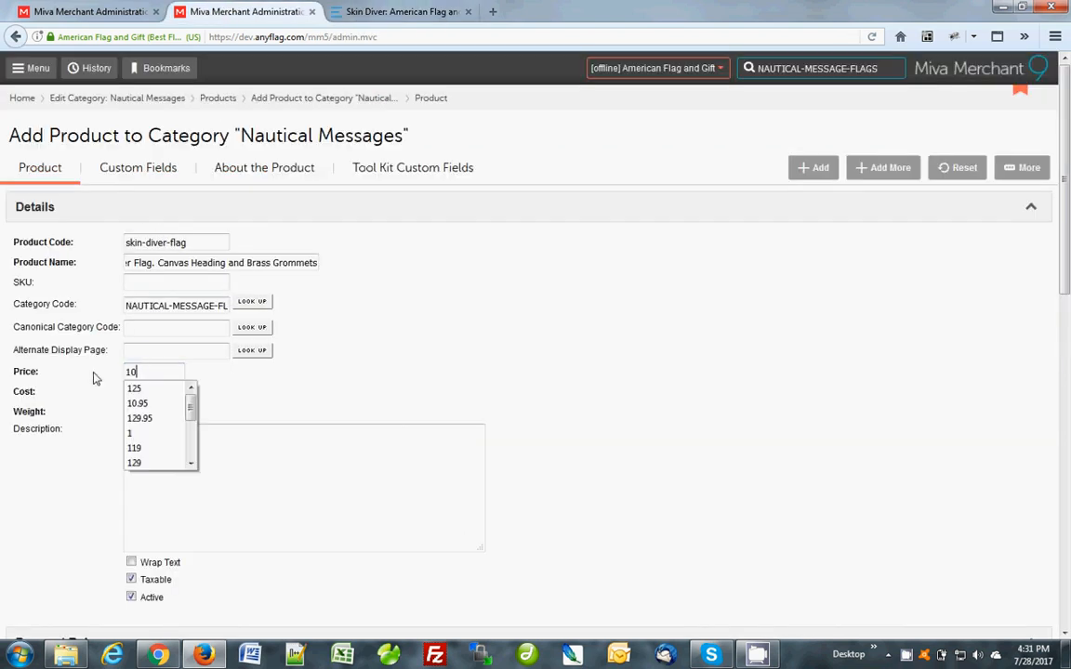
pyautogui.write('.50')
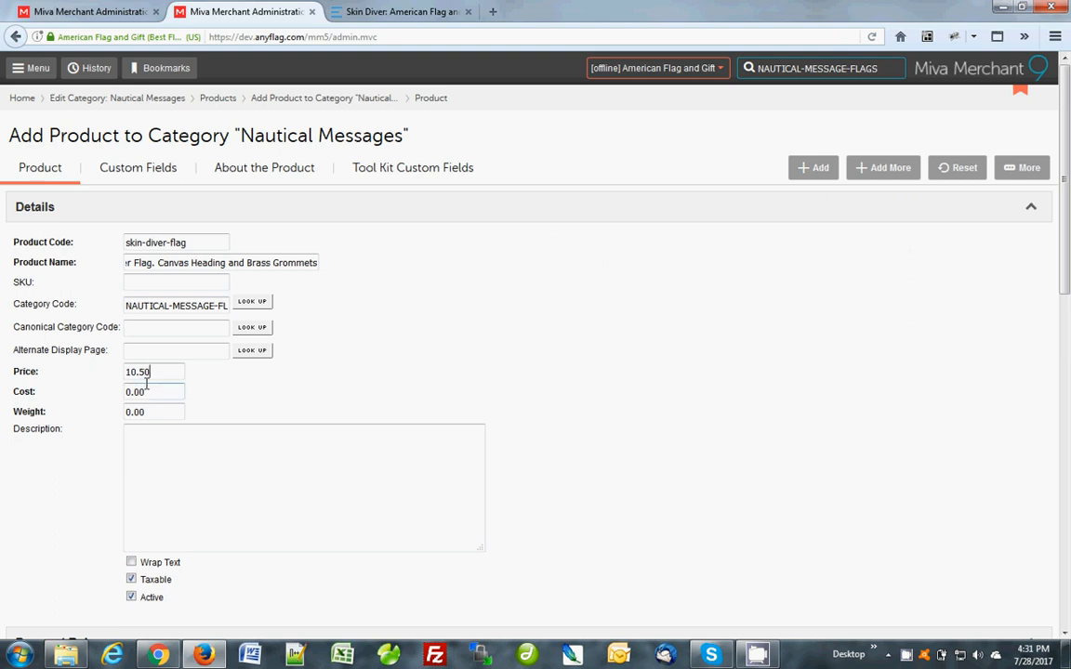
# Compare the product descriptions on the storefront pages of the 10 x 15 in. and 12 x 18 in. Skin Diver flags
pyautogui.click(403, 13)
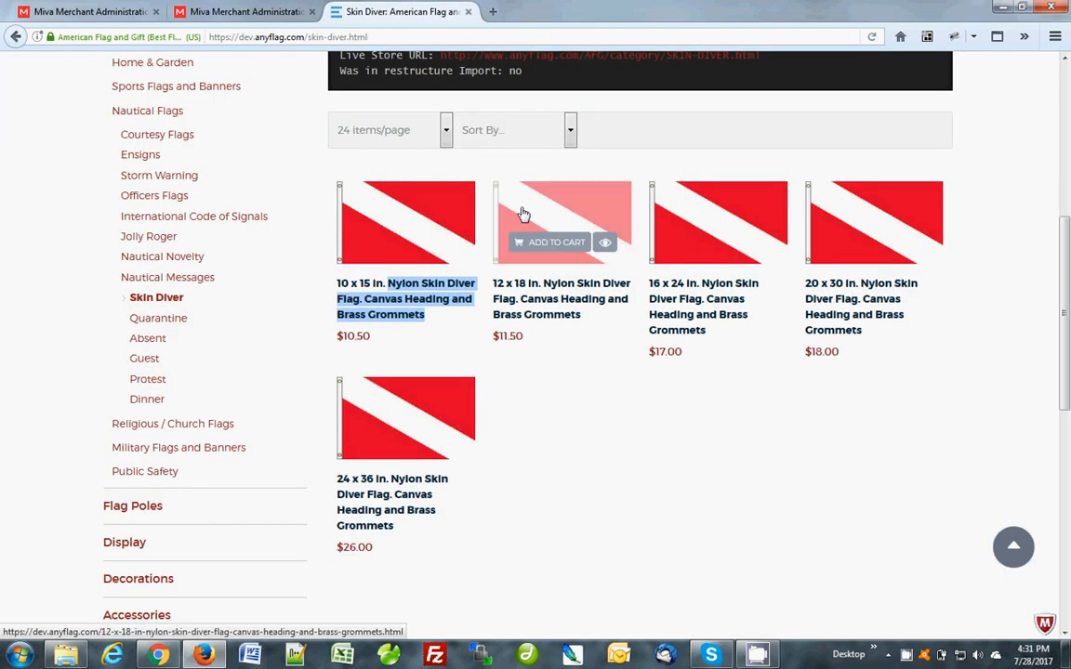
pyautogui.click(243, 11)
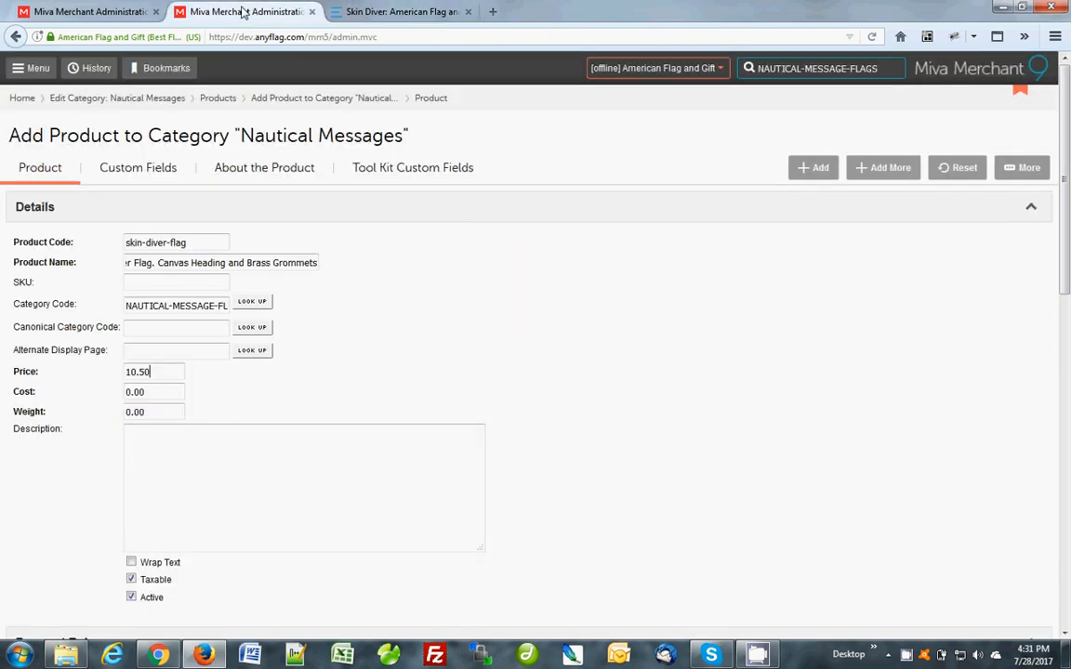
pyautogui.click(402, 11)
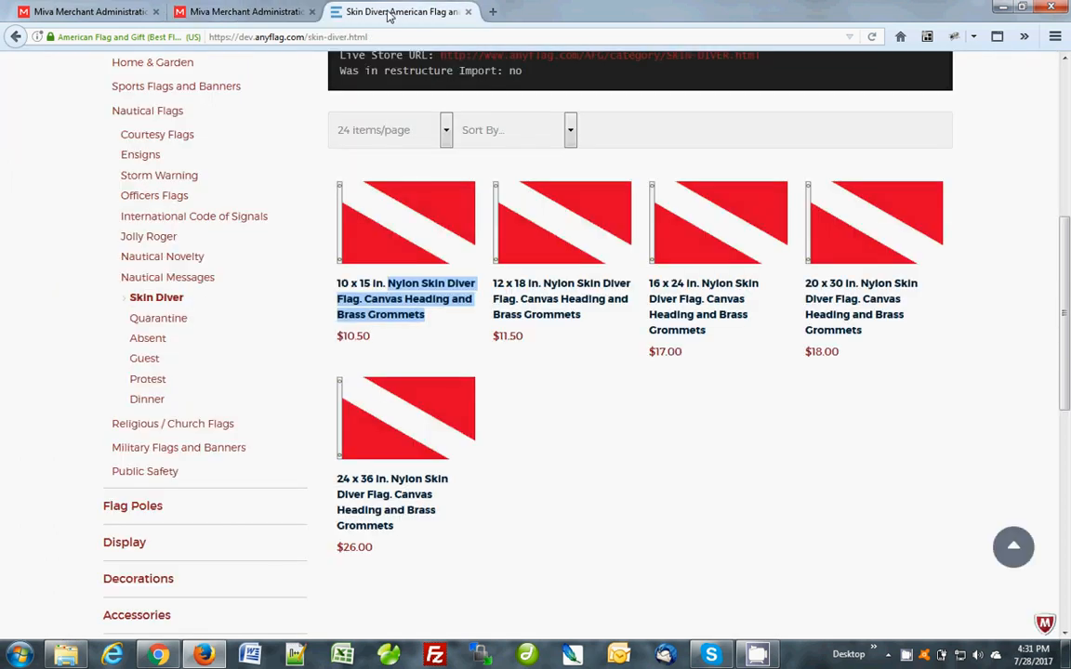
pyautogui.click(409, 314)
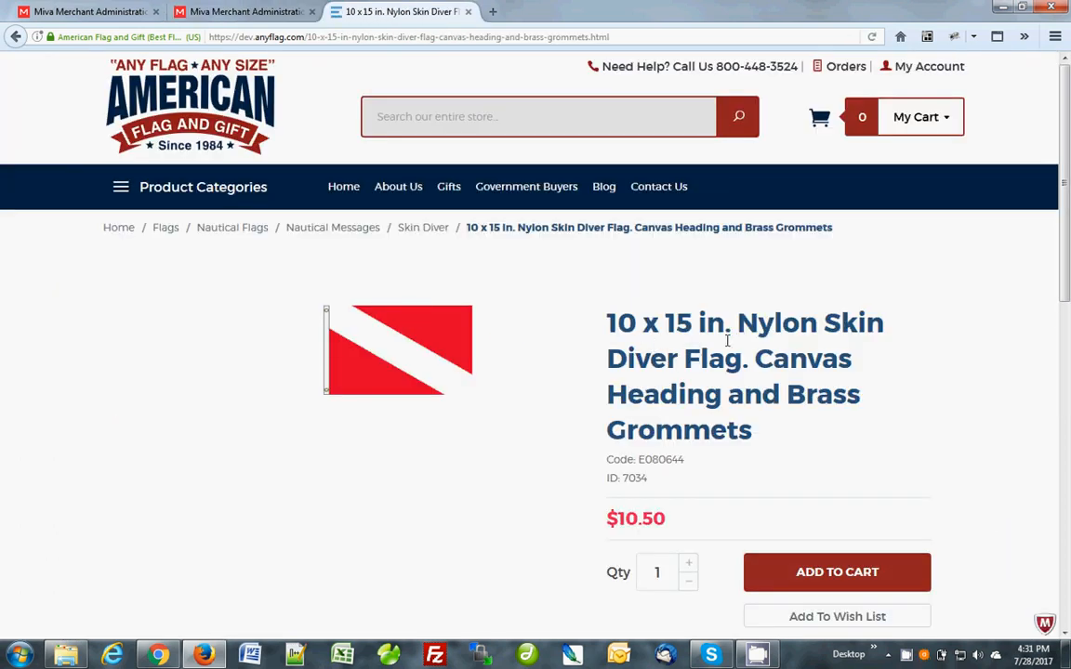
pyautogui.scroll(-2, 730, 340)
pyautogui.scroll(-3, 730, 346)
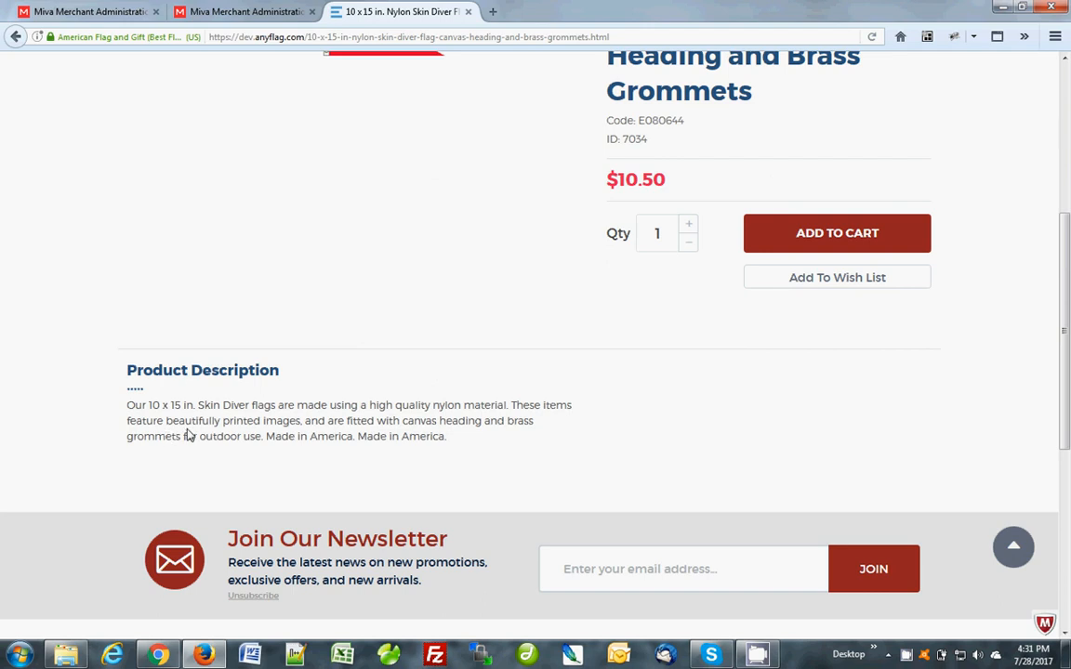
pyautogui.click(15, 37)
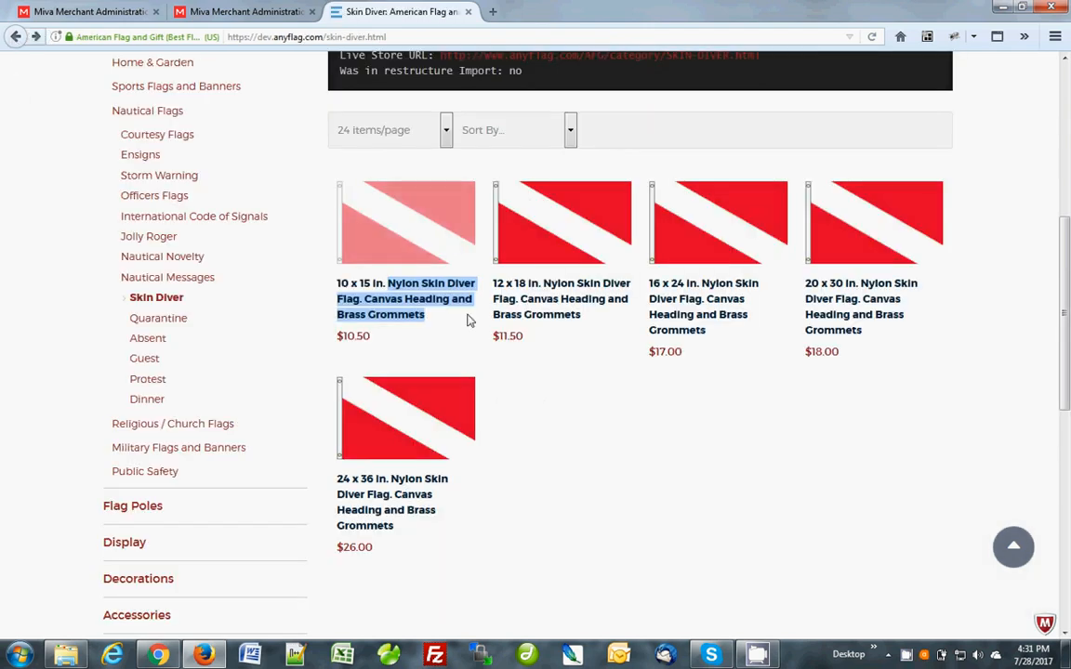
pyautogui.click(563, 227)
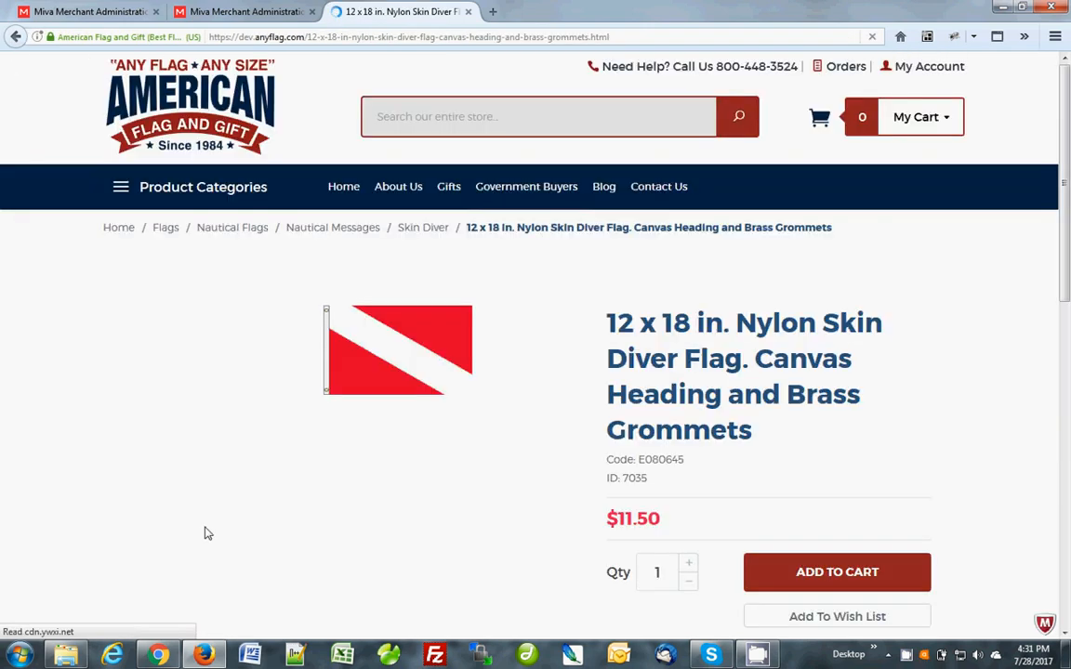
pyautogui.scroll(-5, 210, 531)
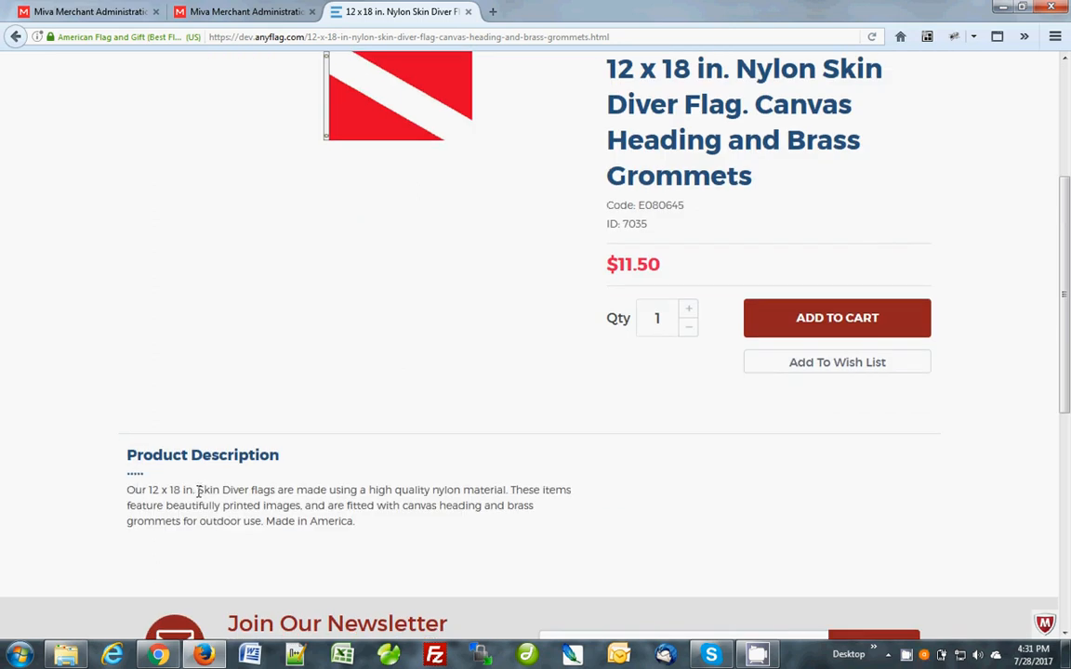
# Fill in the new product's description with the text copied without the size from the 12 x 18 in. flag page, and add the product
pyautogui.moveTo(197, 490); pyautogui.dragTo(379, 523)
pyautogui.rightClick(361, 500)
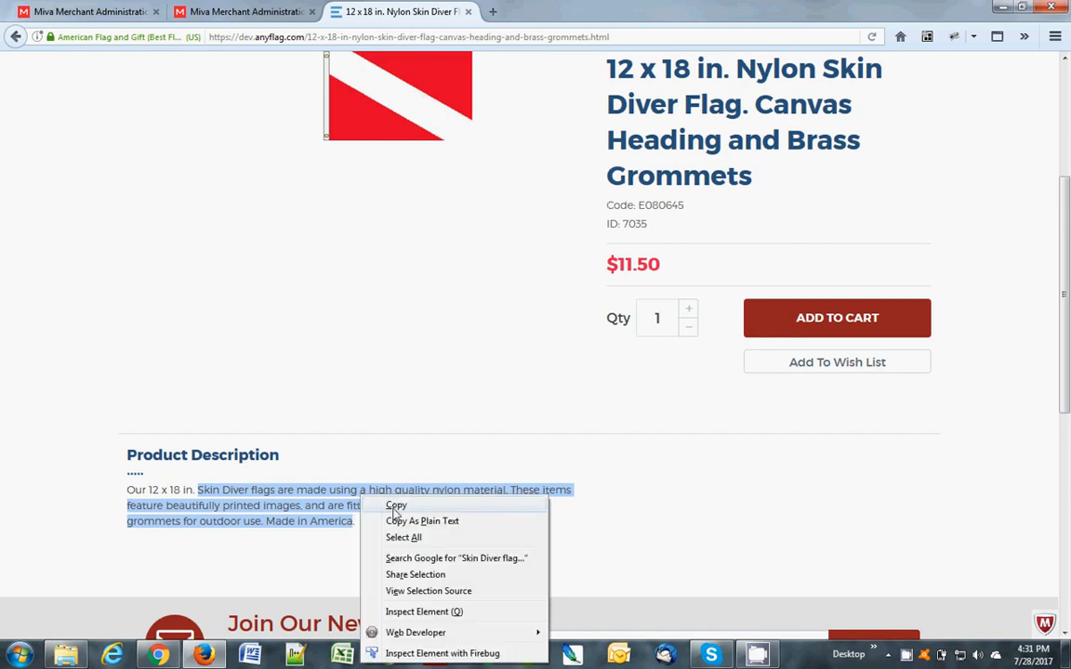
pyautogui.click(392, 507)
pyautogui.click(244, 13)
pyautogui.click(191, 487)
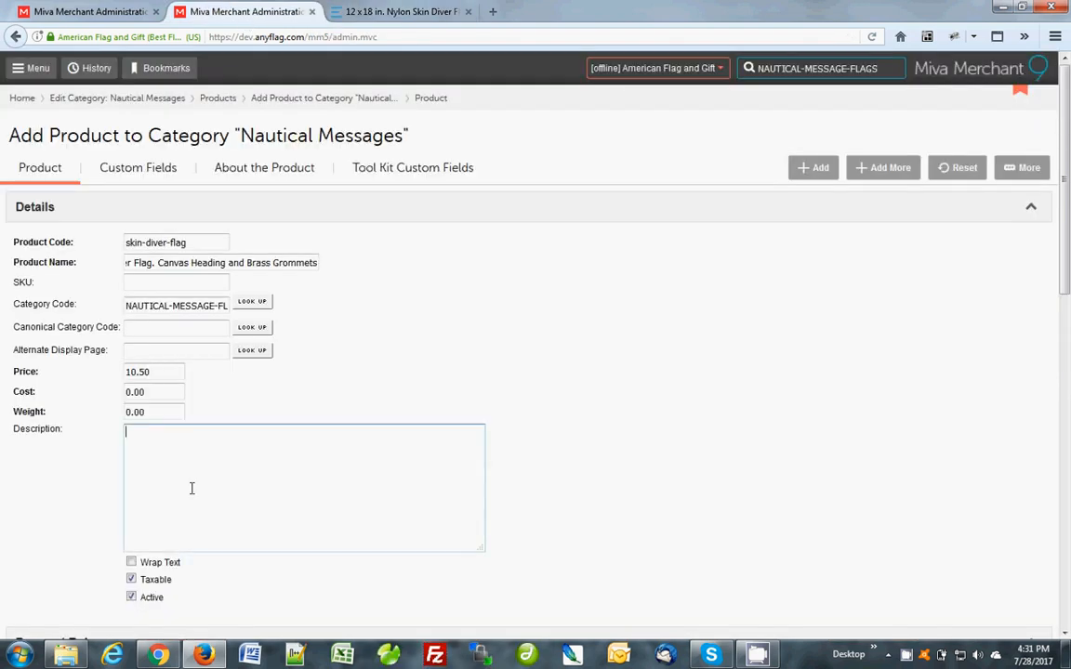
pyautogui.hotkey('ctrl', 'v')
pyautogui.click(131, 561)
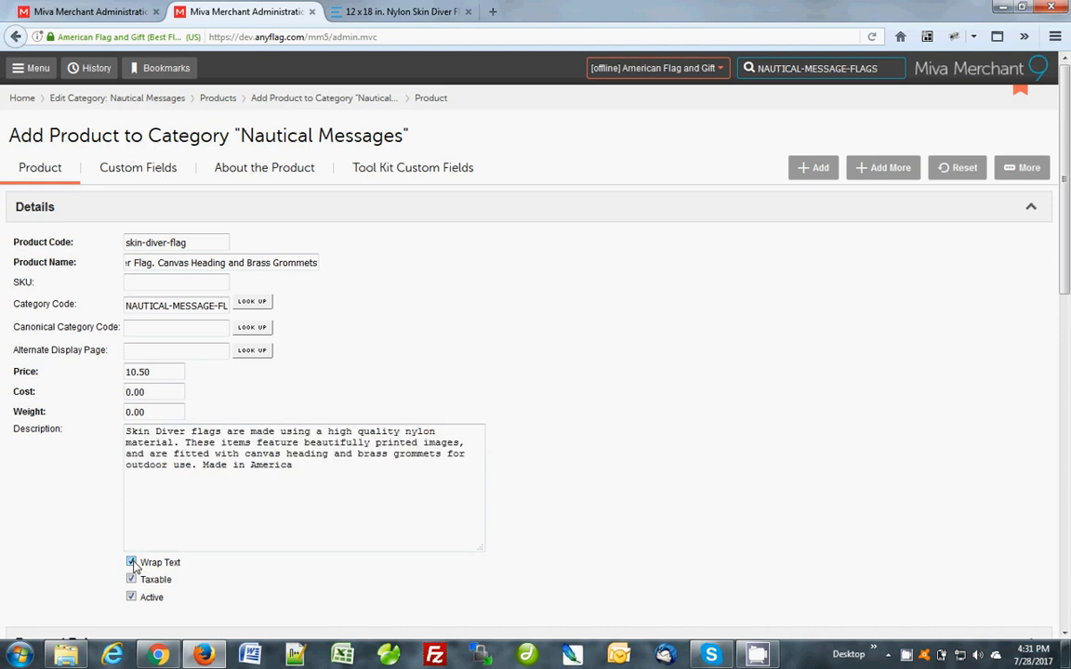
pyautogui.click(314, 465)
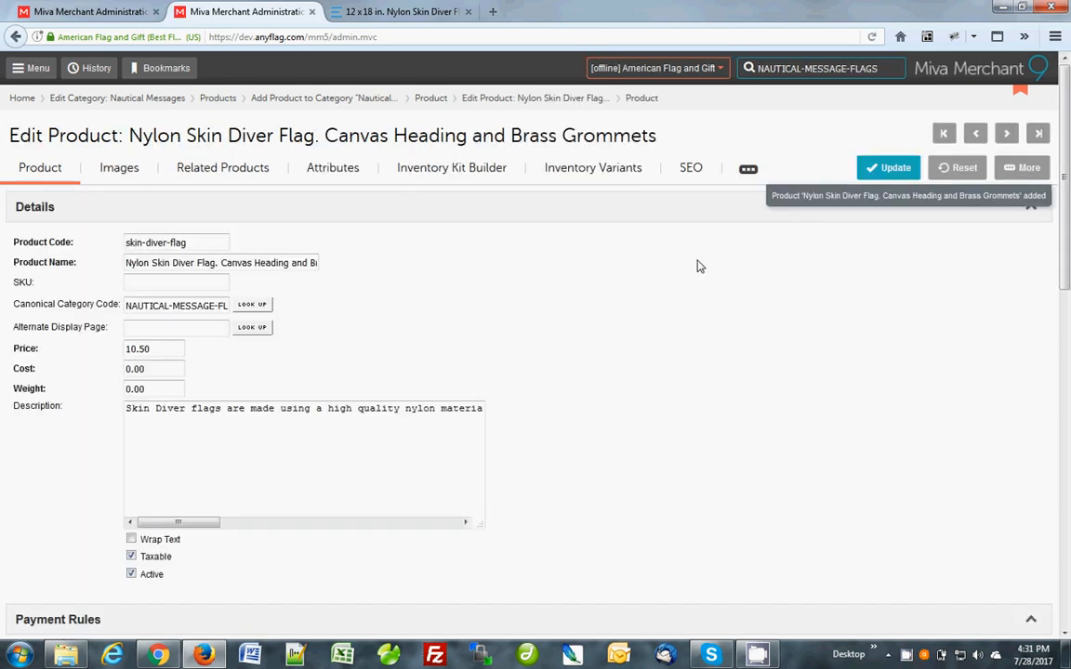
# Open the new product's image list and view the full-size Skin Diver category picture on the storefront
pyautogui.click(109, 164)
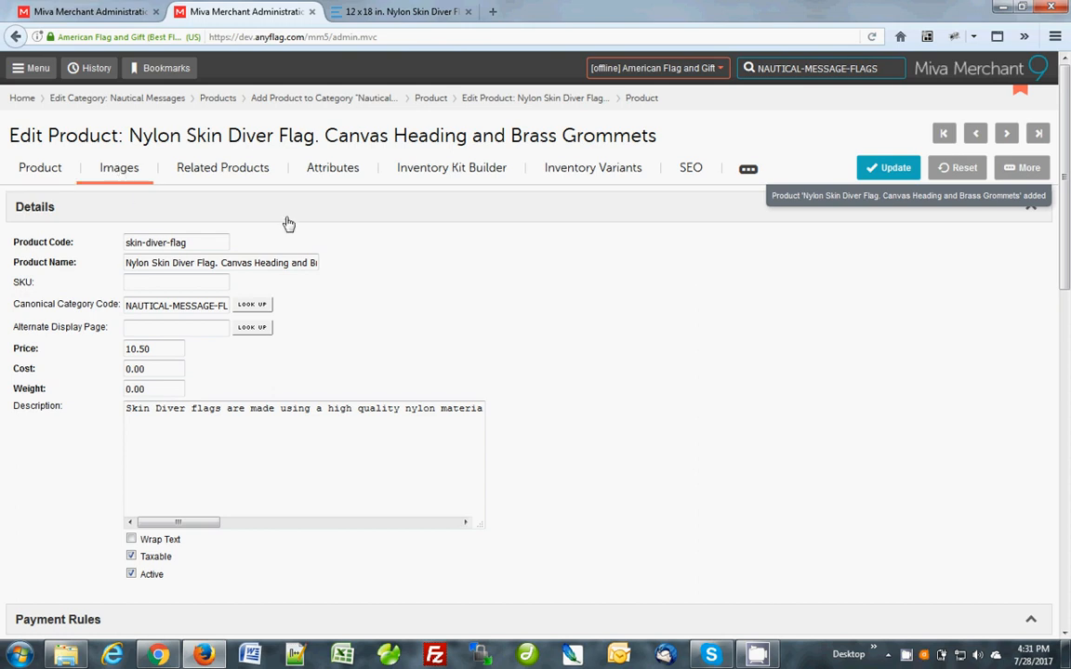
pyautogui.click(399, 12)
pyautogui.scroll(3, 393, 226)
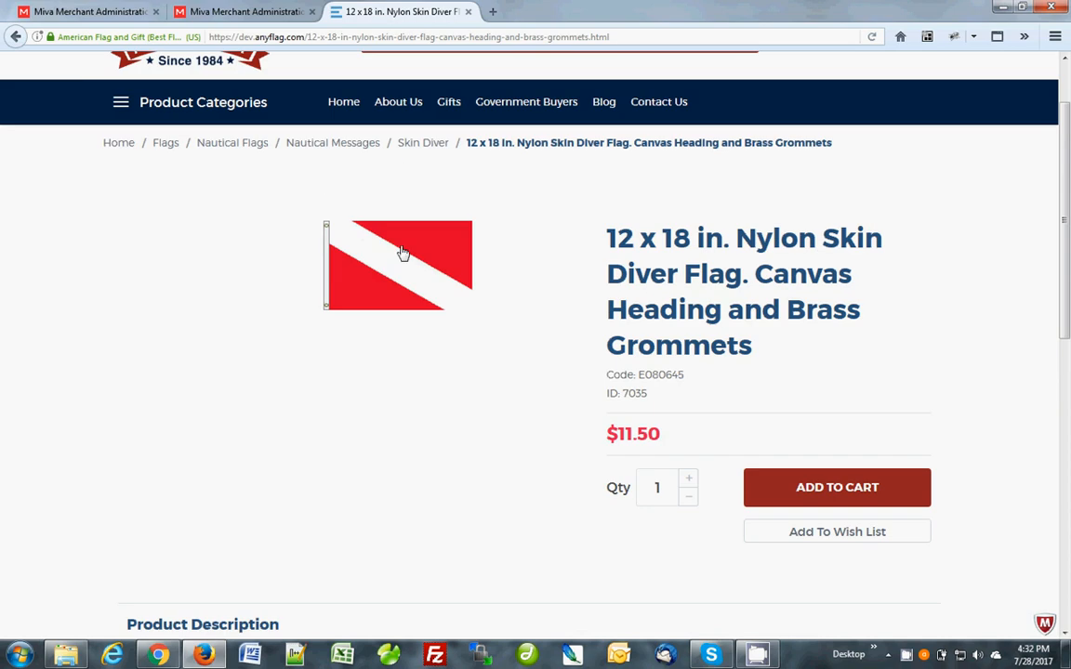
pyautogui.click(14, 35)
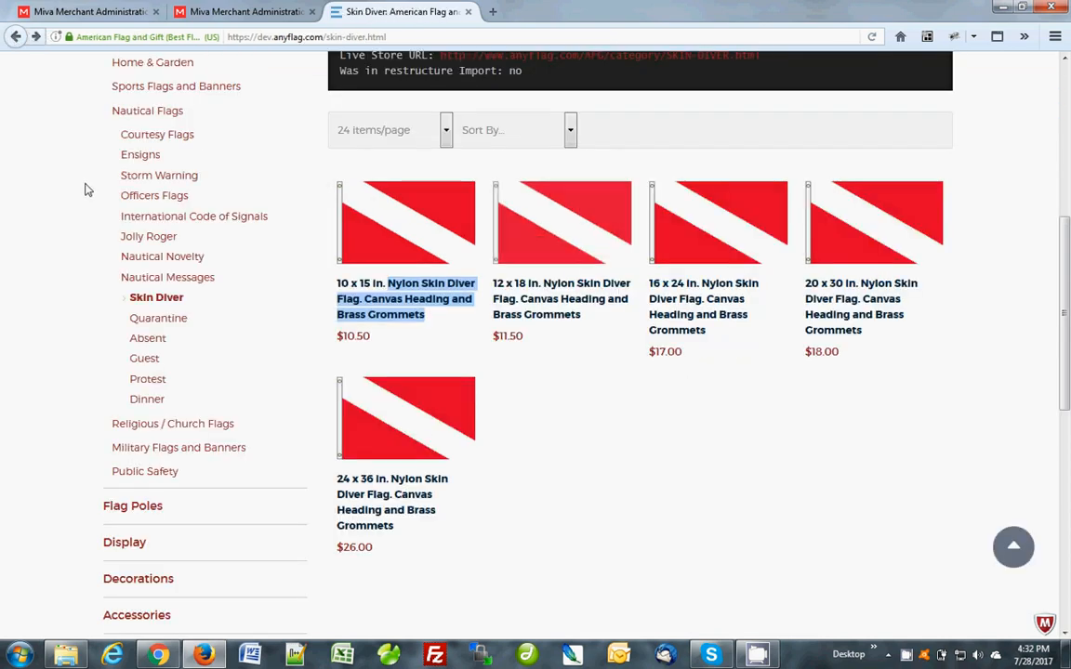
pyautogui.scroll(5, 534, 212)
pyautogui.rightClick(430, 191)
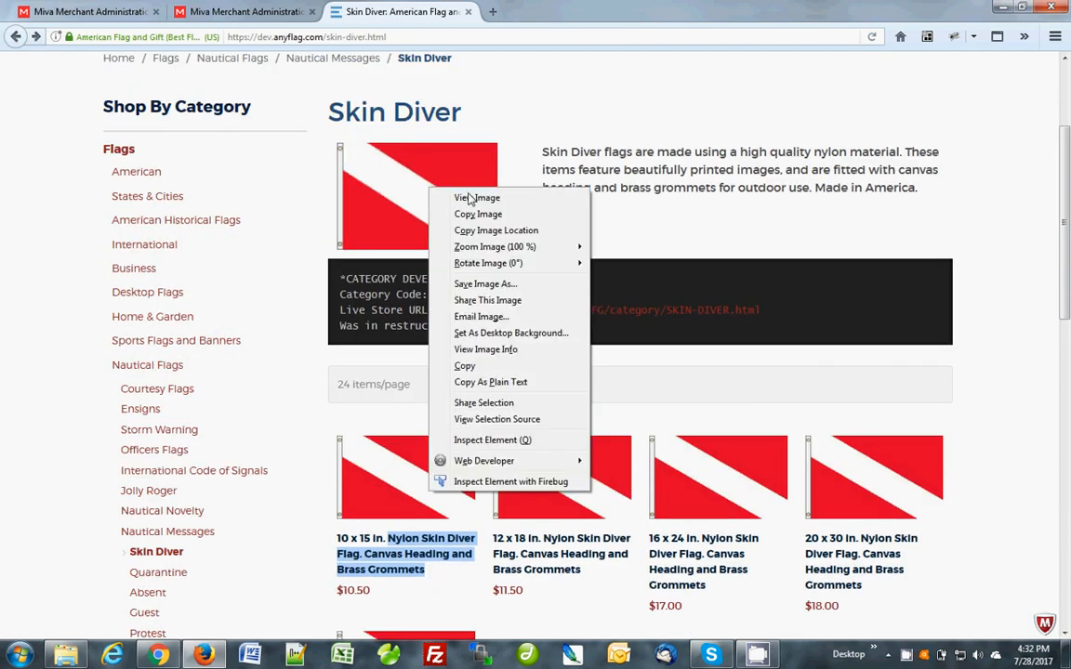
pyautogui.click(475, 200)
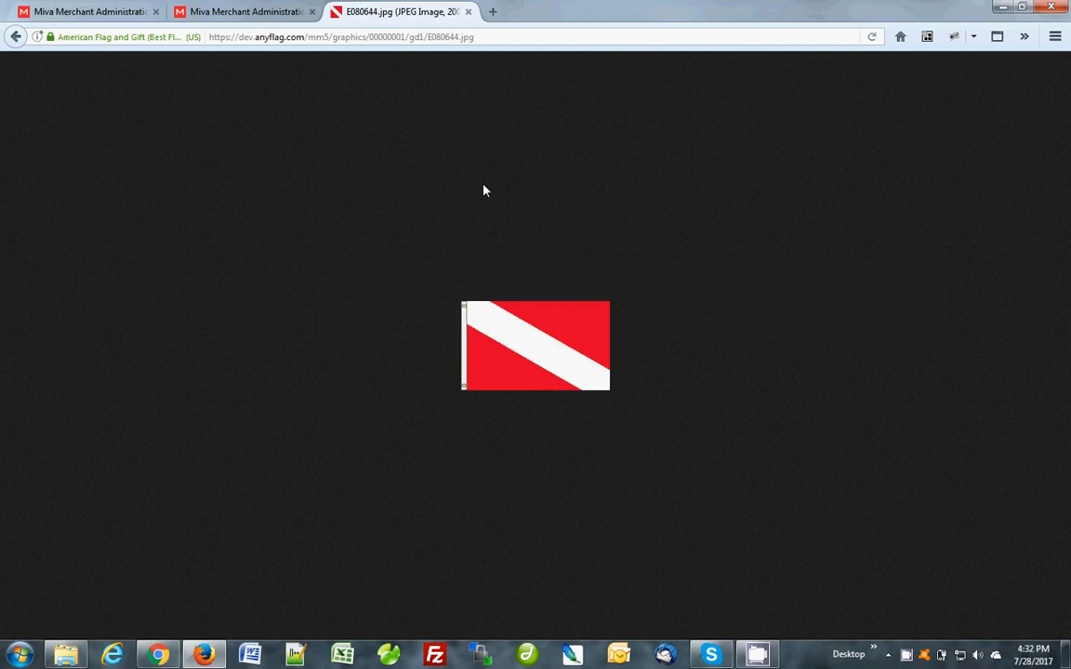
pyautogui.hotkey('alt', 'Left')
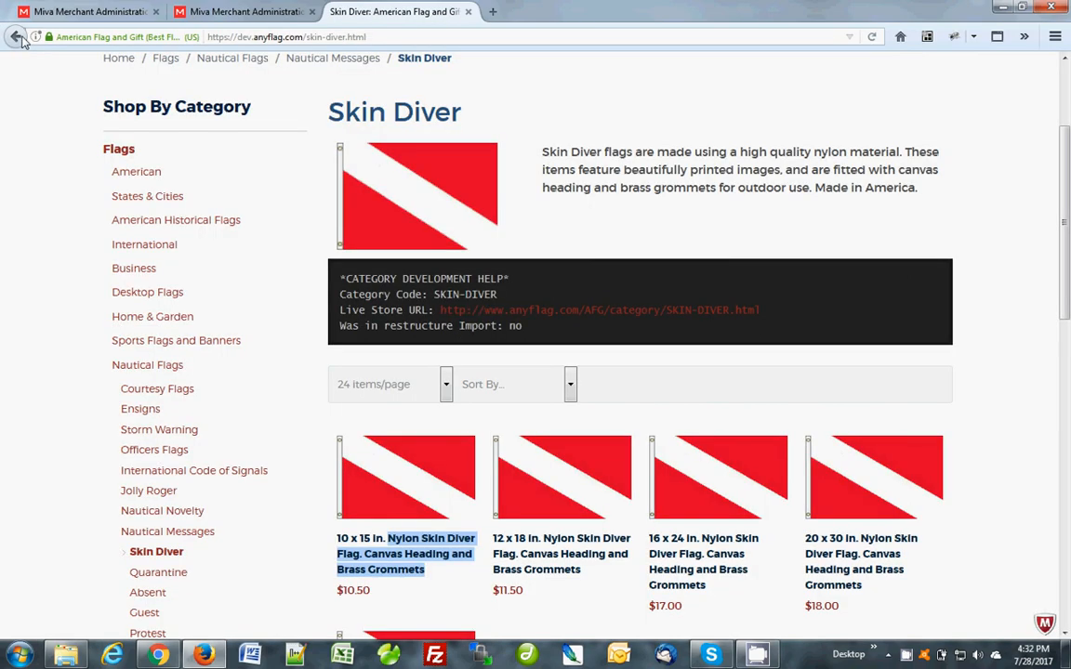
# Save the full-size Skin Diver category image as skin-diver001 in the Varient Video folder
pyautogui.rightClick(442, 194)
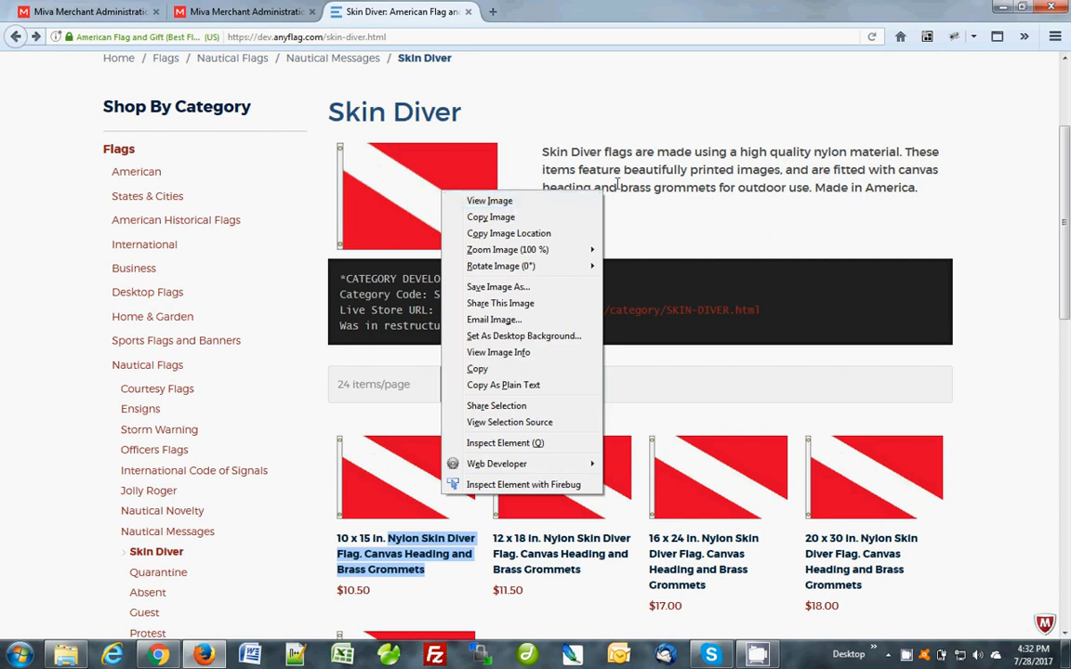
pyautogui.click(561, 160)
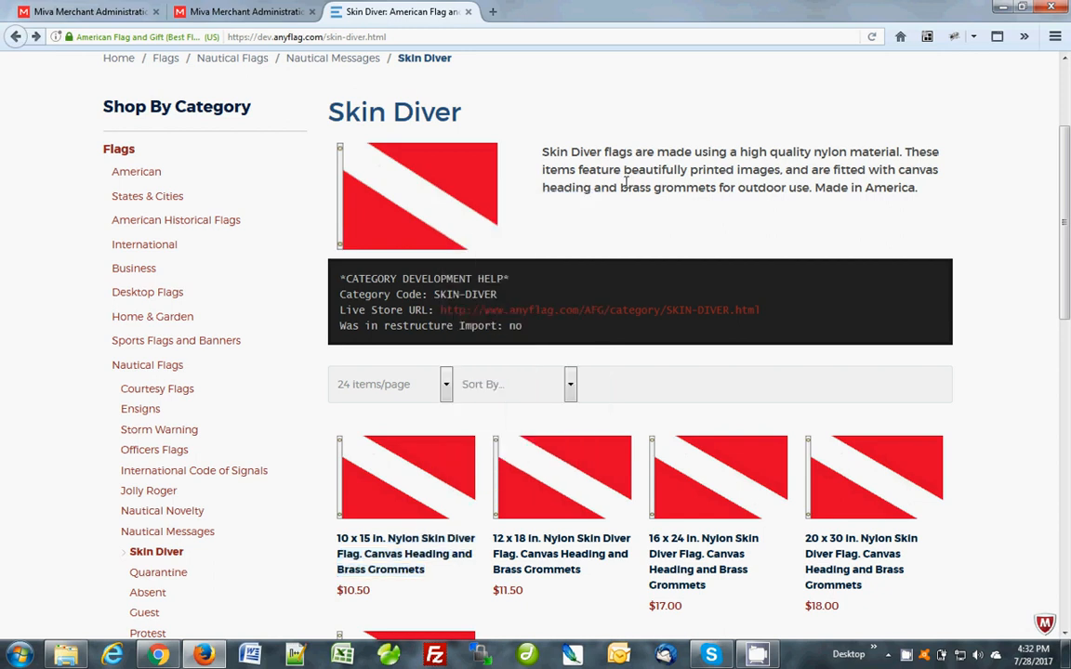
pyautogui.rightClick(426, 177)
pyautogui.click(455, 183)
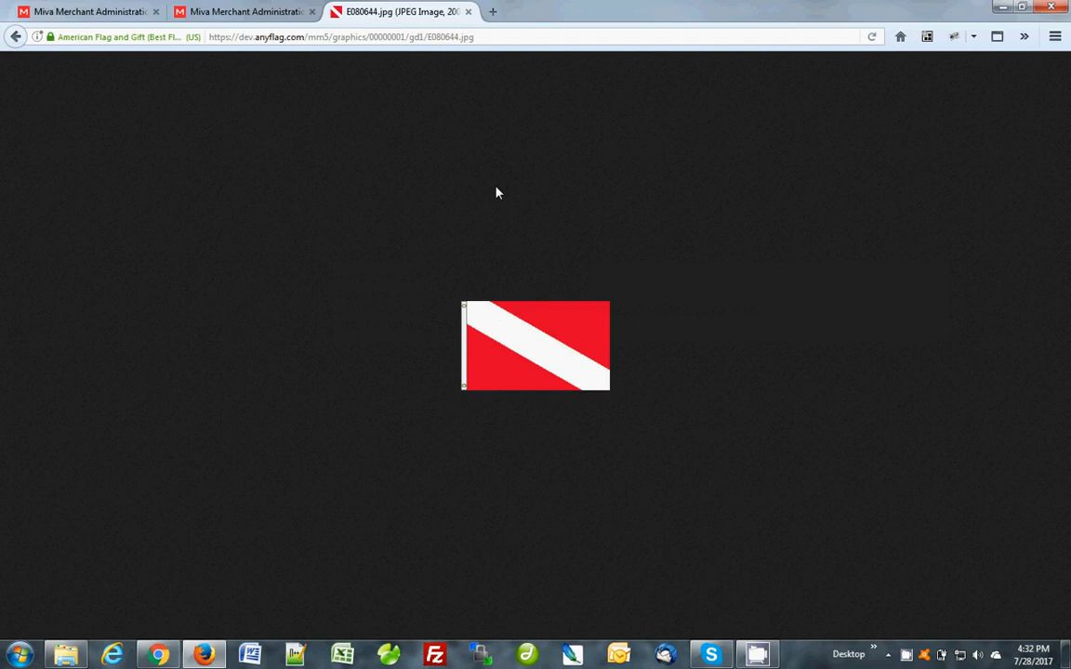
pyautogui.hotkey('ctrl', 's')
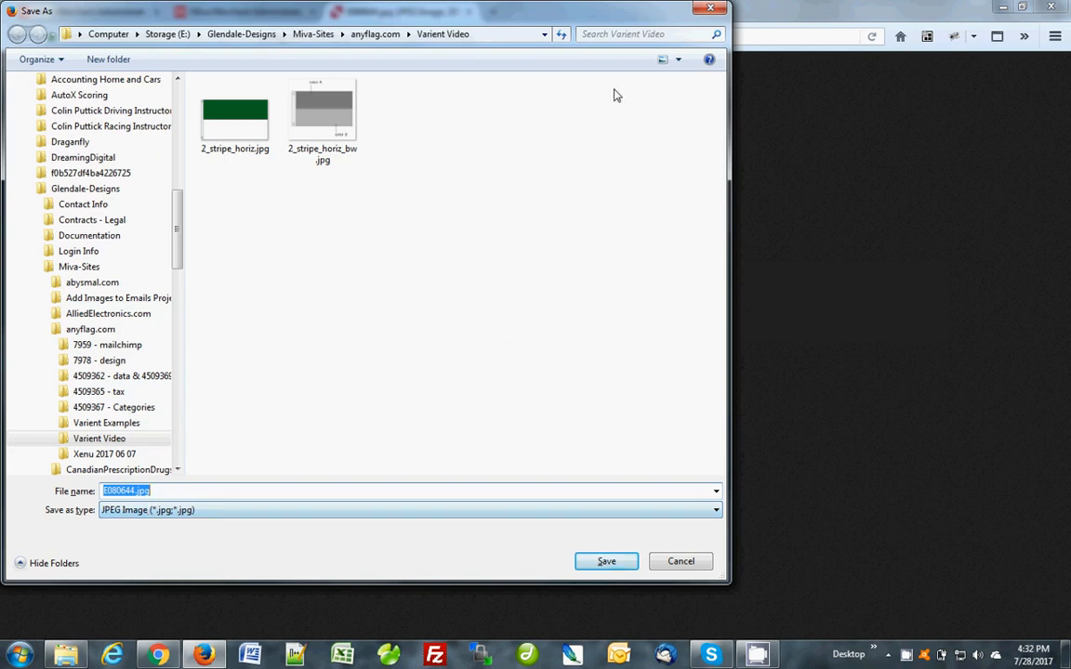
pyautogui.moveTo(597, 16); pyautogui.dragTo(652, 89)
pyautogui.write('skin-diver001')
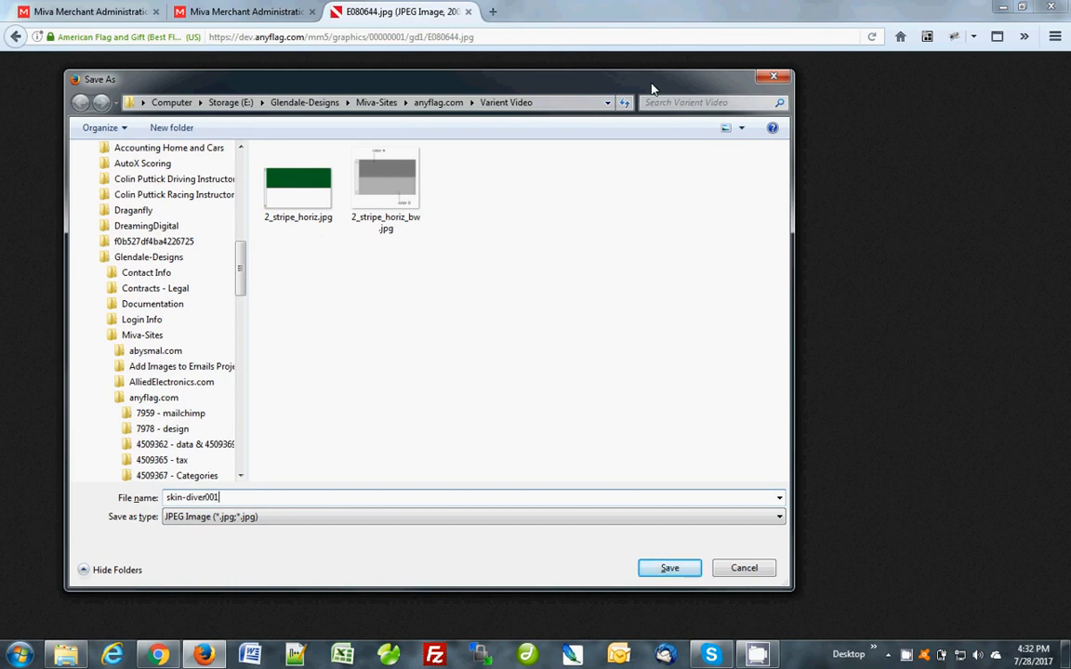
pyautogui.press('Return')
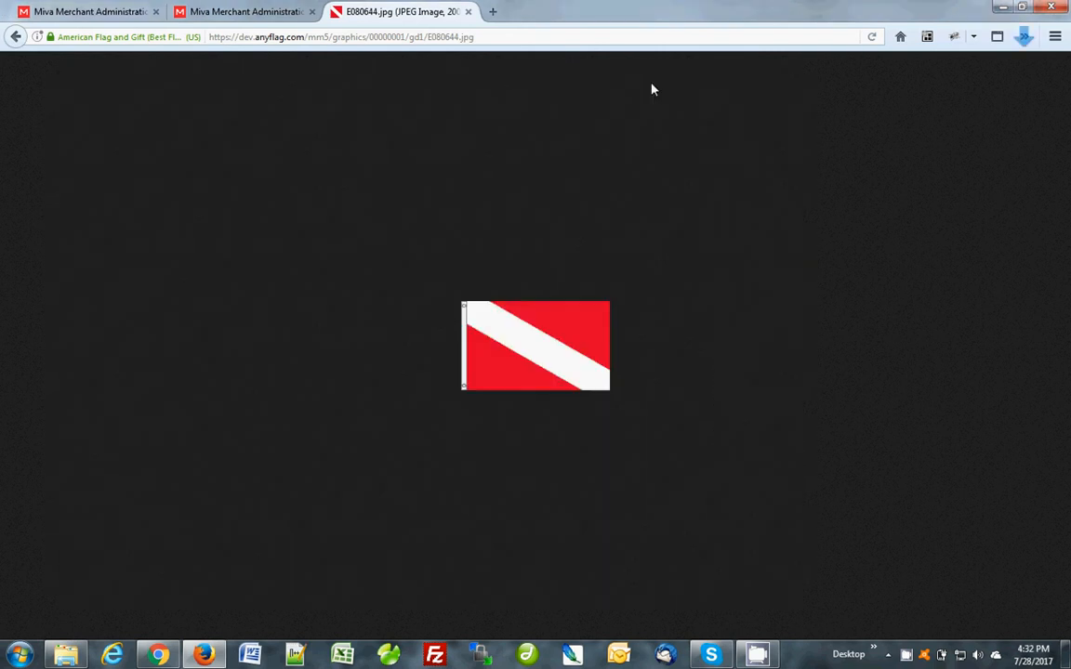
# Upload skin-diver001.jpg from the Varient Video folder as an image for the new Skin Diver product
pyautogui.click(16, 36)
pyautogui.click(226, 14)
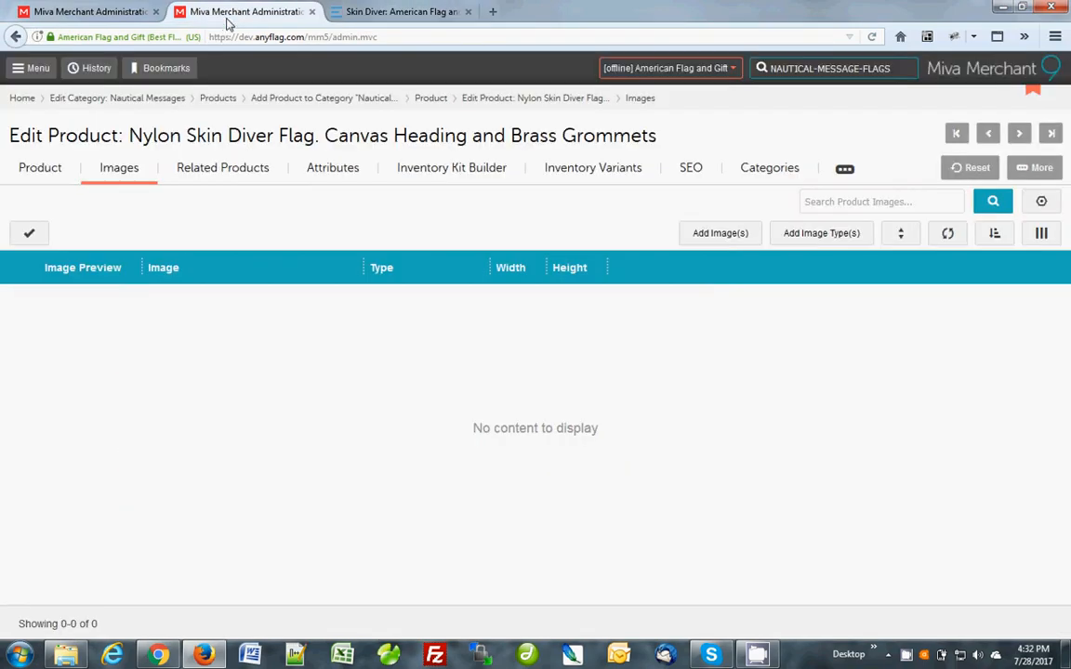
pyautogui.click(728, 236)
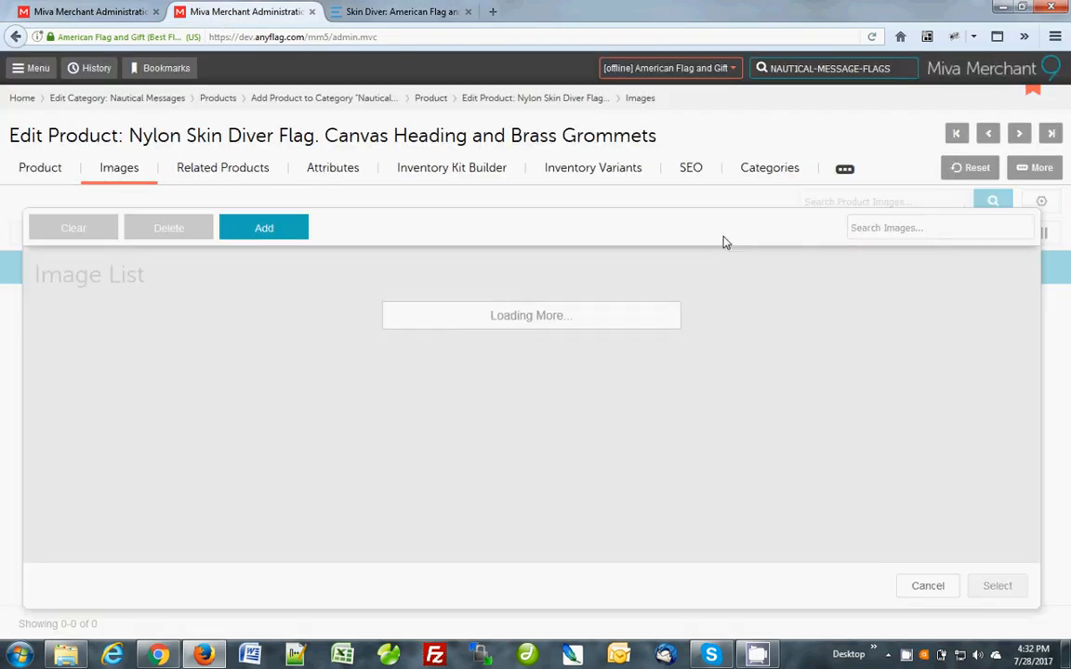
pyautogui.click(291, 233)
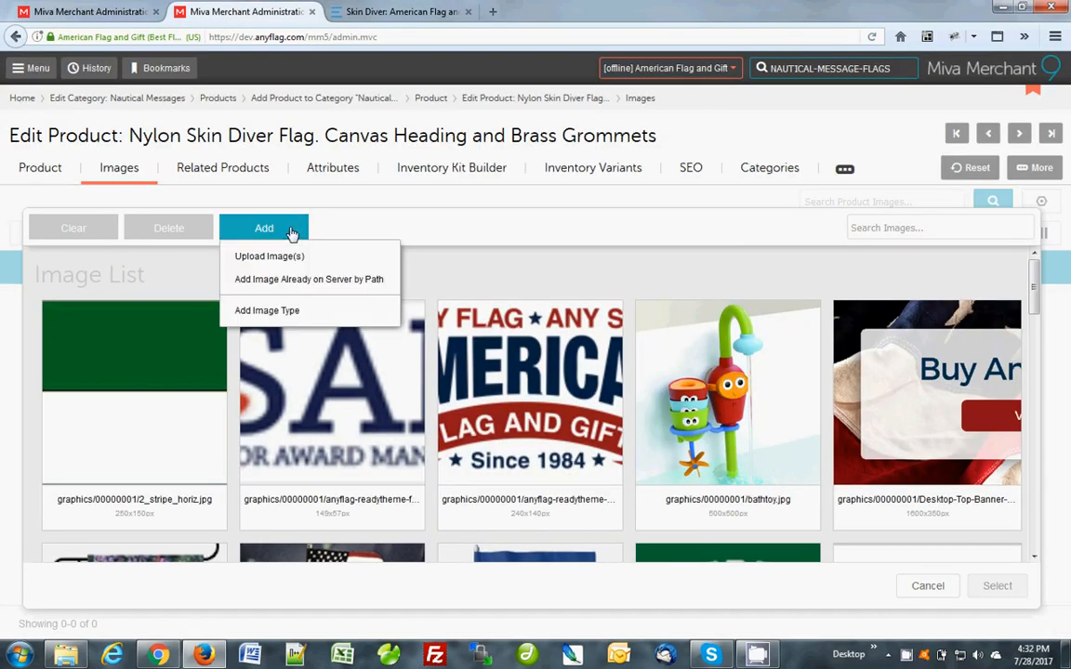
pyautogui.click(268, 256)
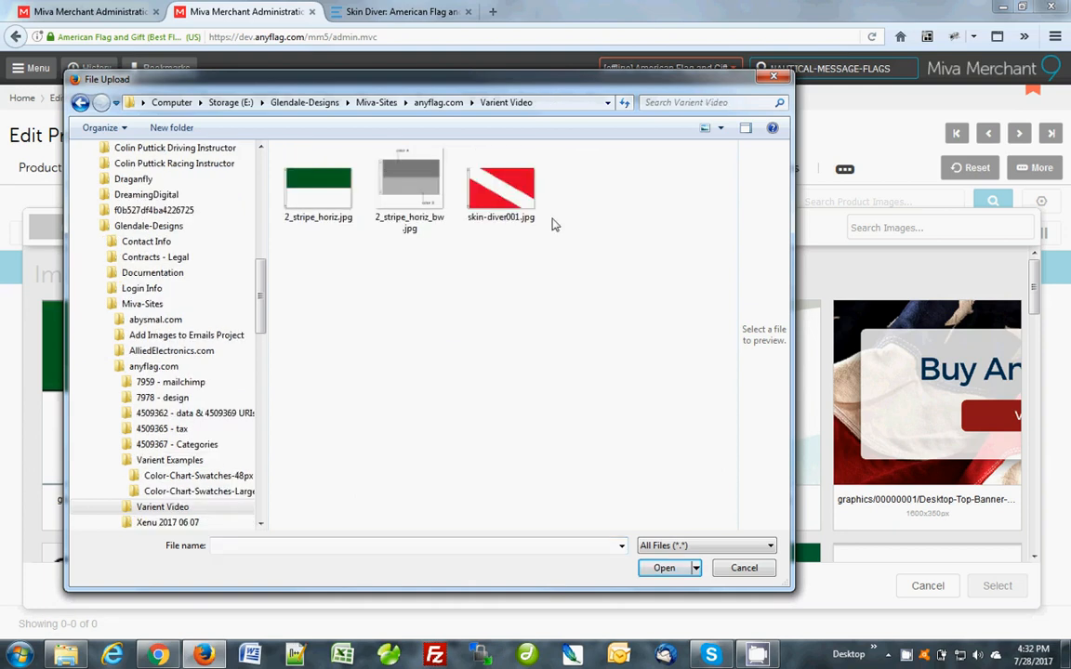
pyautogui.click(501, 198)
pyautogui.click(665, 568)
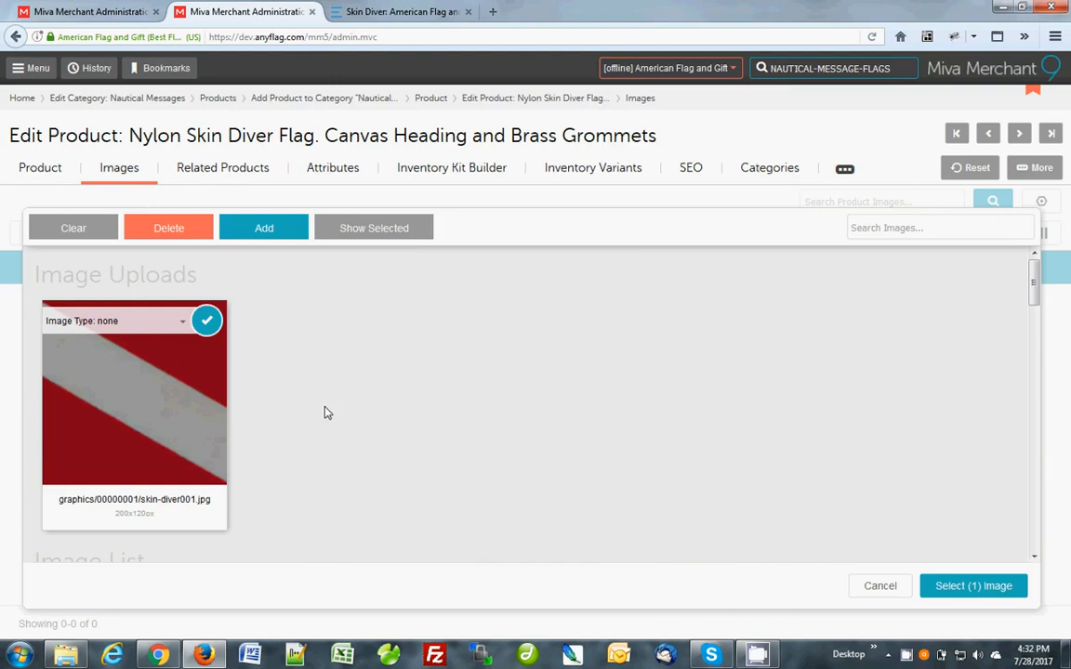
# Set the uploaded image's type to Main and assign it to the product
pyautogui.rightClick(907, 656)
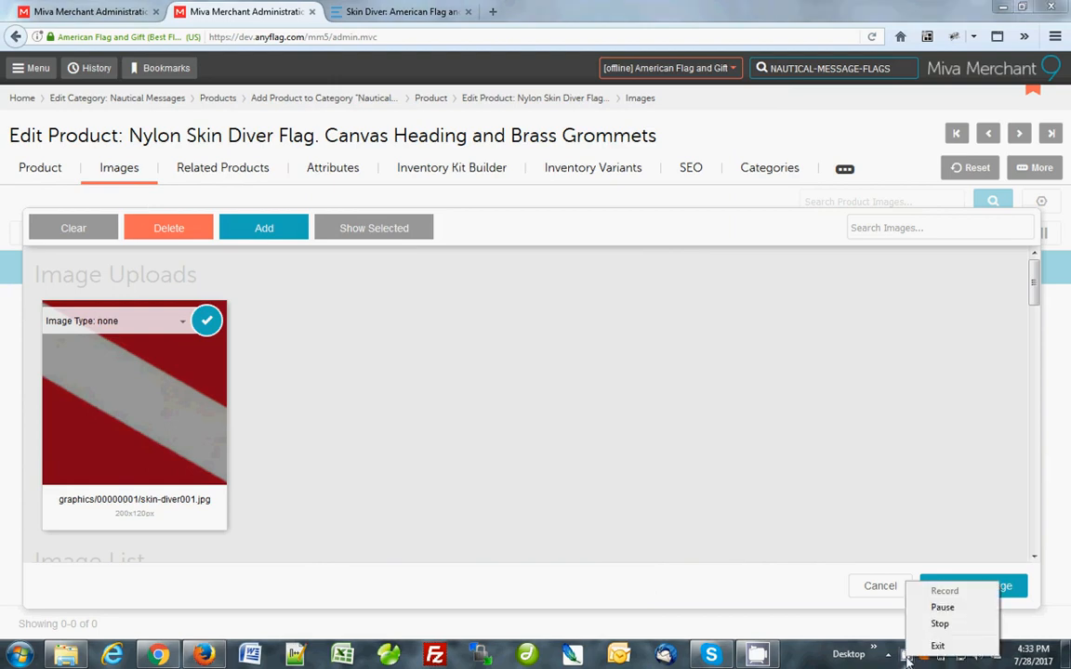
pyautogui.click(178, 322)
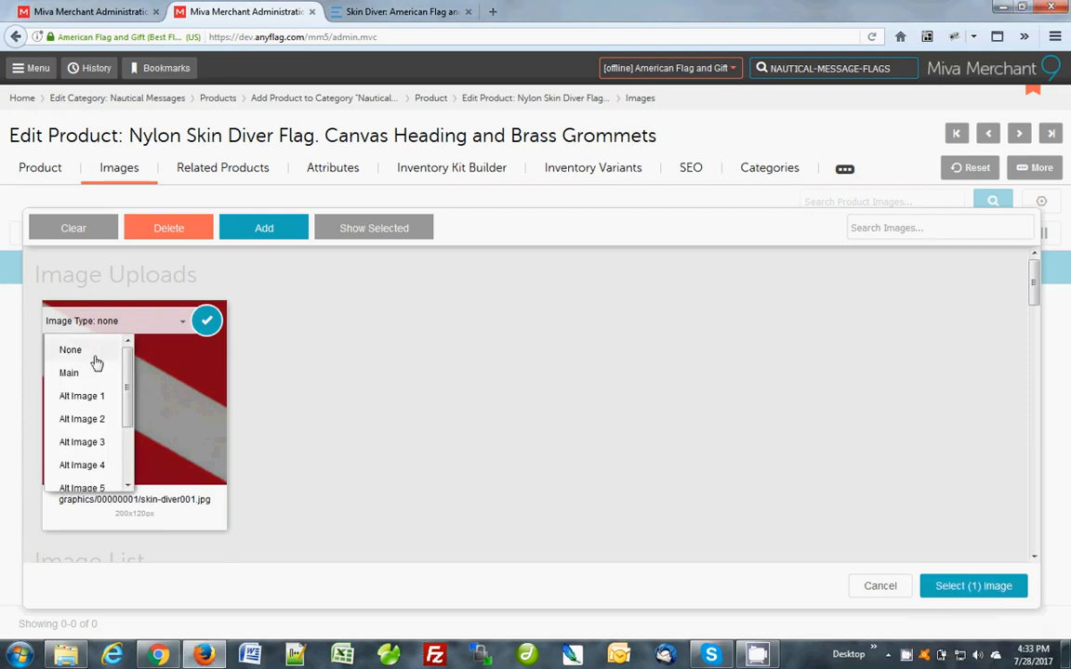
pyautogui.click(76, 374)
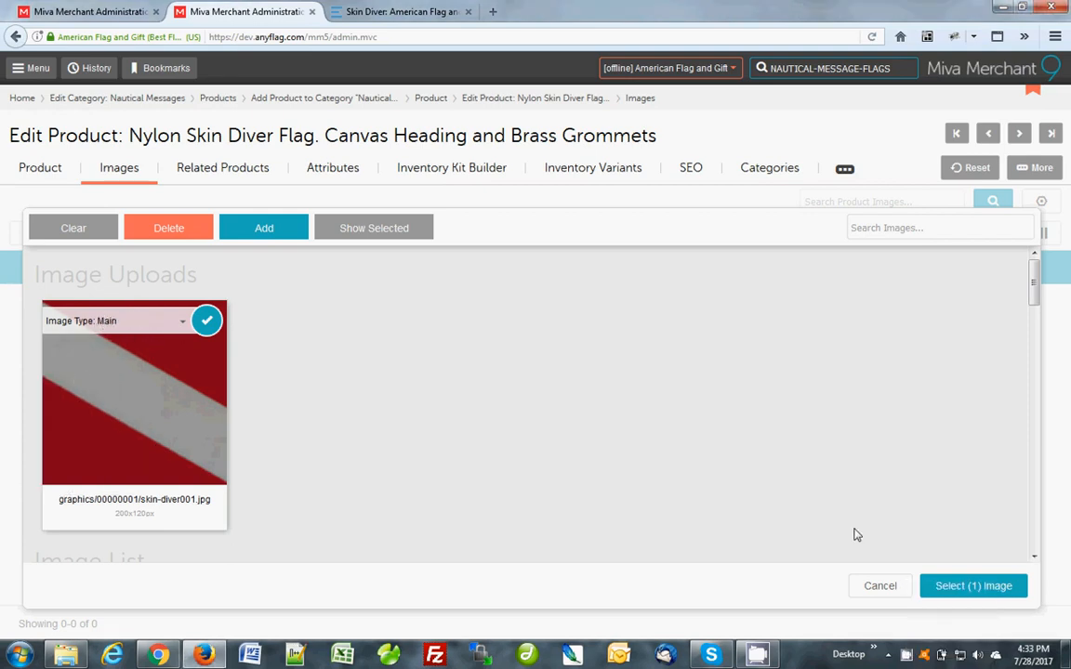
pyautogui.click(973, 587)
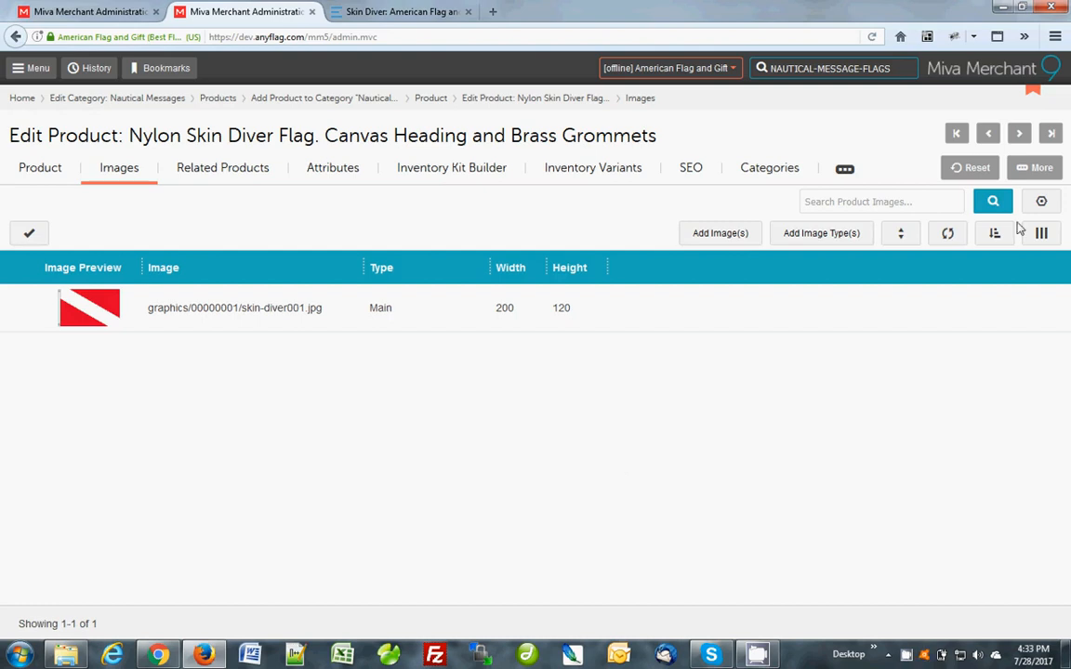
# Reload the Skin Diver storefront page and check the new flag's listing in the Nautical Messages category
pyautogui.click(372, 11)
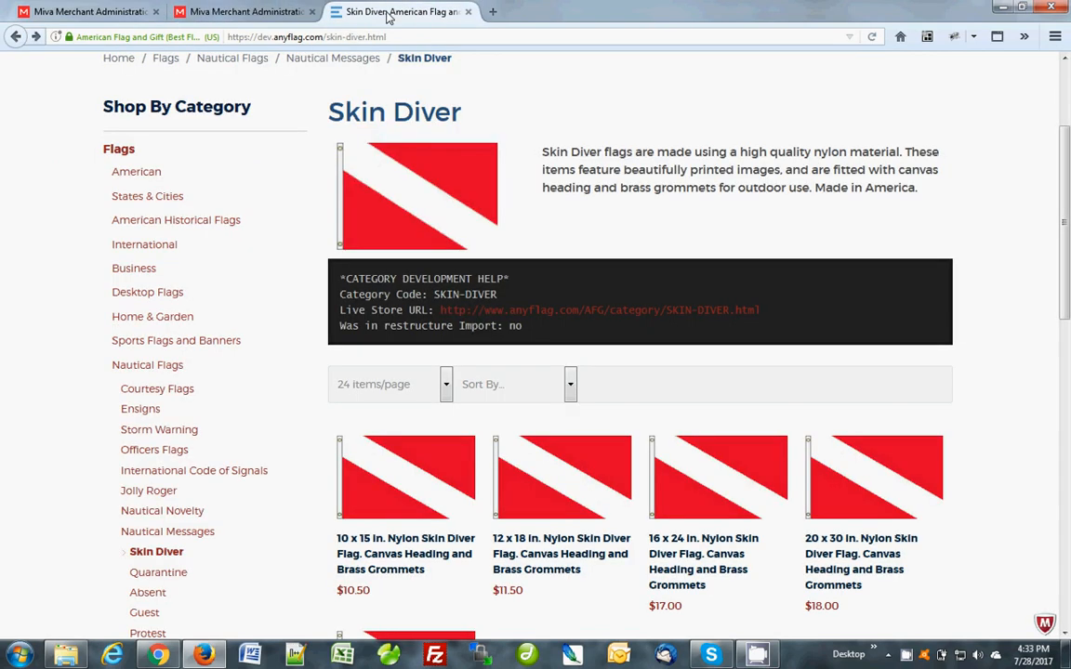
pyautogui.click(871, 36)
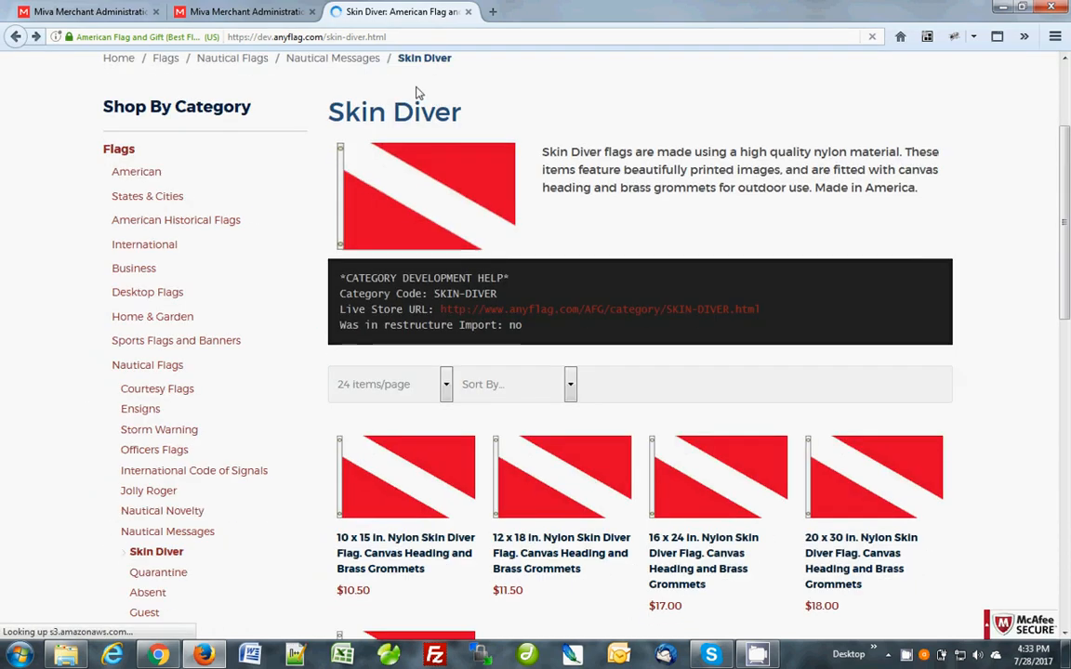
pyautogui.click(351, 61)
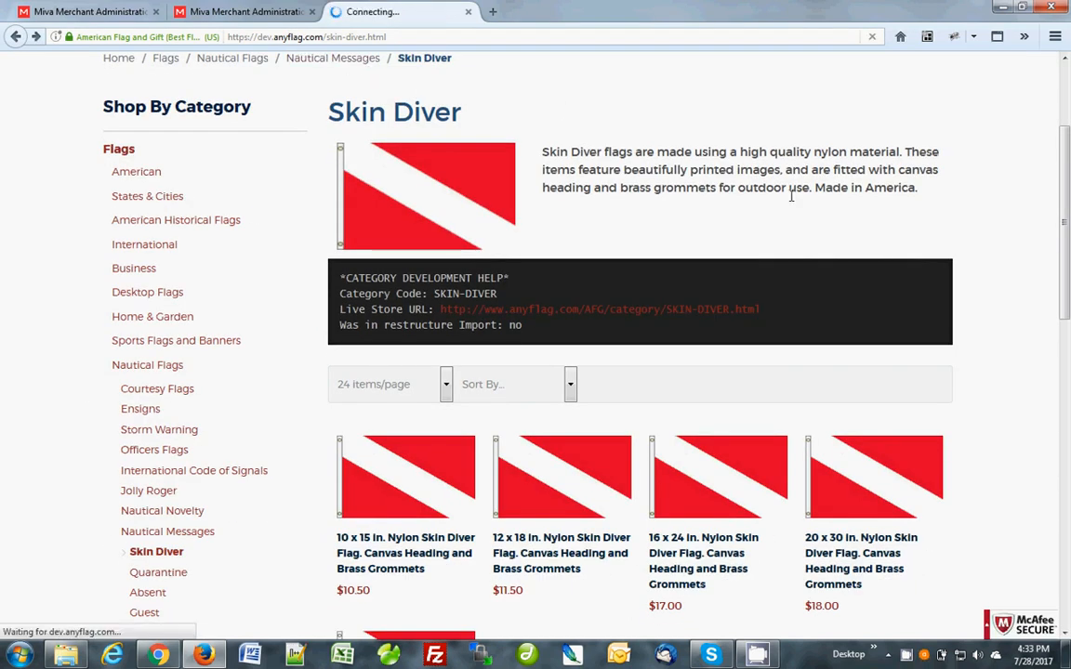
pyautogui.scroll(-3, 987, 373)
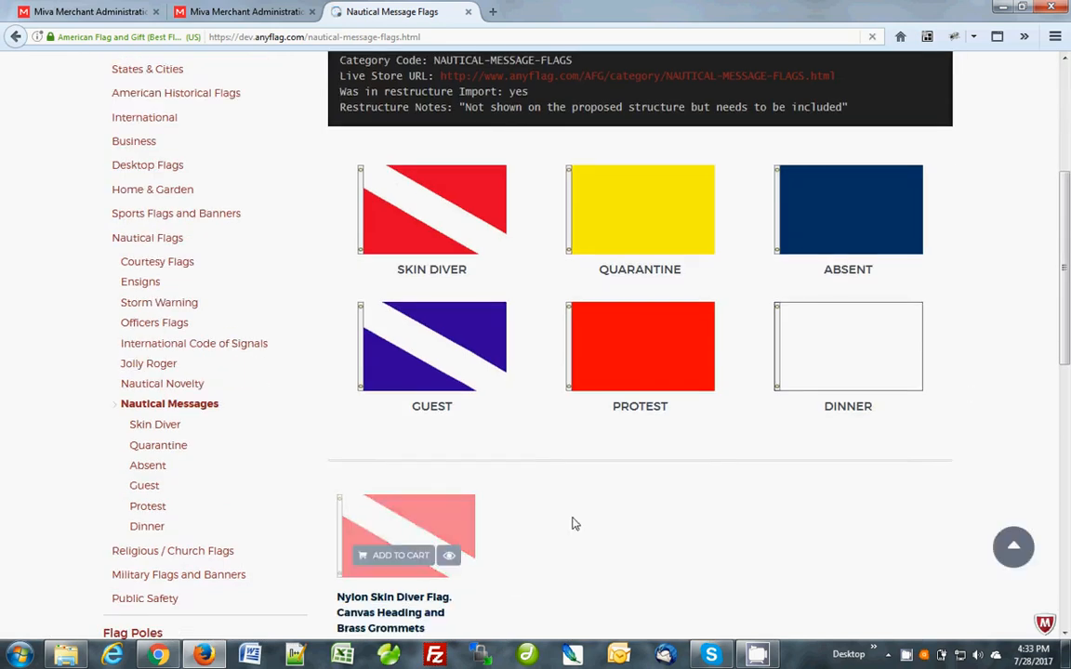
pyautogui.scroll(-1, 595, 465)
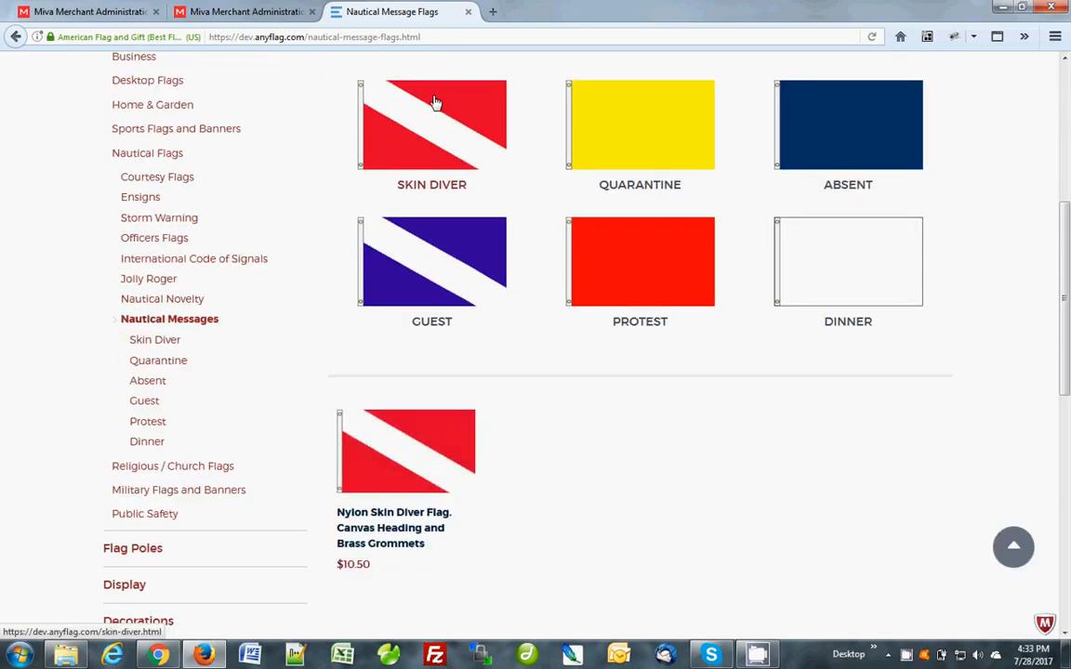
pyautogui.moveTo(453, 436)
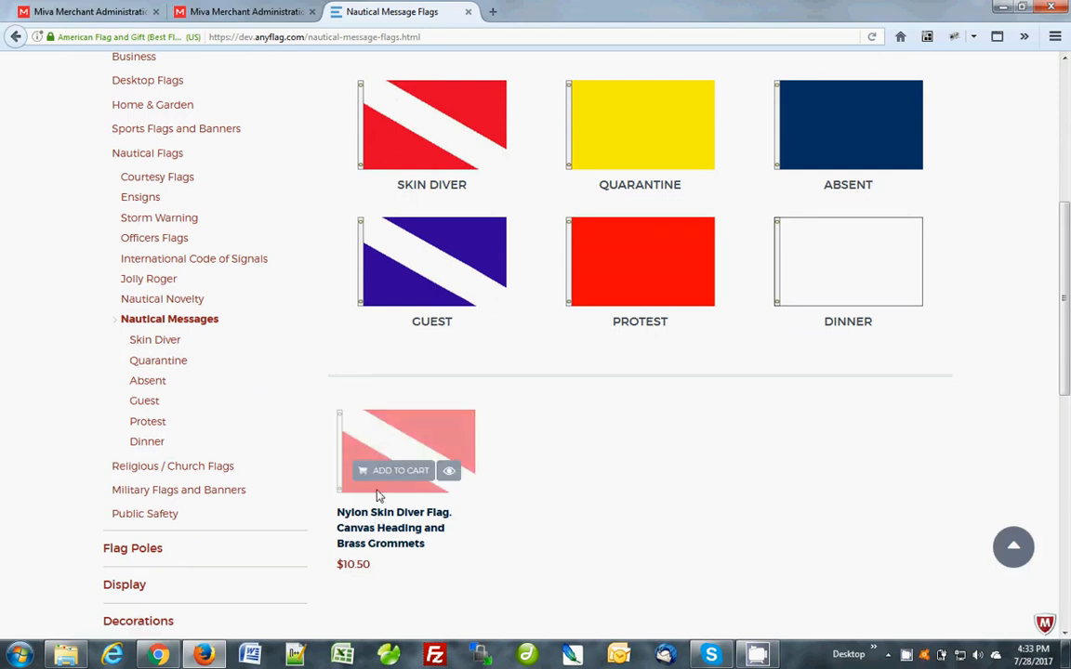
# Review the new flag's storefront product page and open the Nautical Messages category in a separate browser tab
pyautogui.click(413, 439)
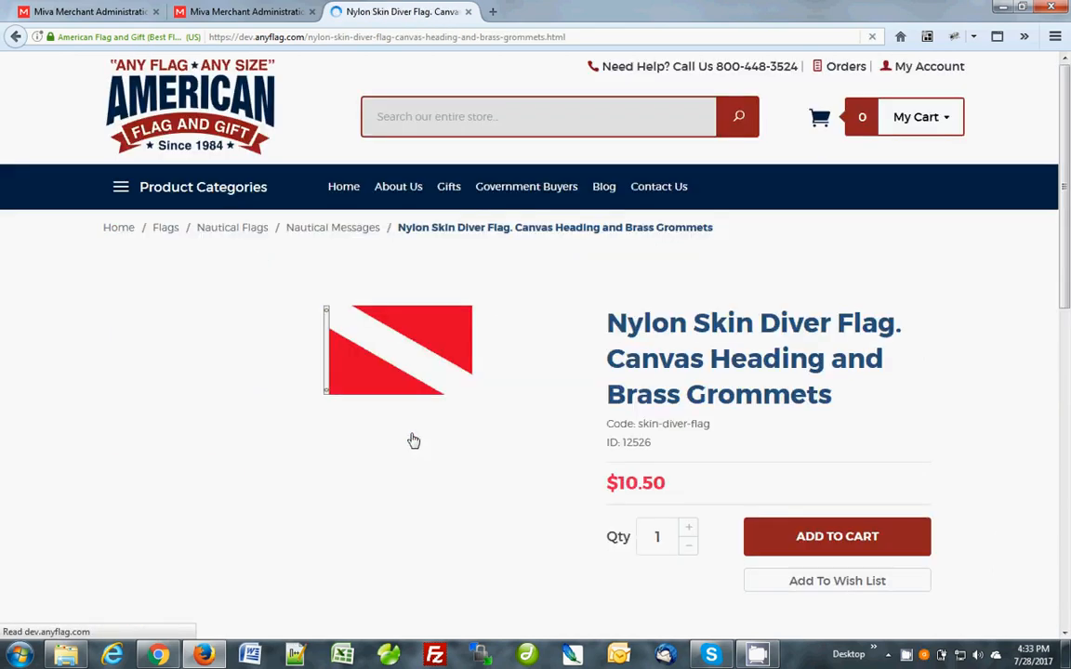
pyautogui.scroll(-2, 915, 400)
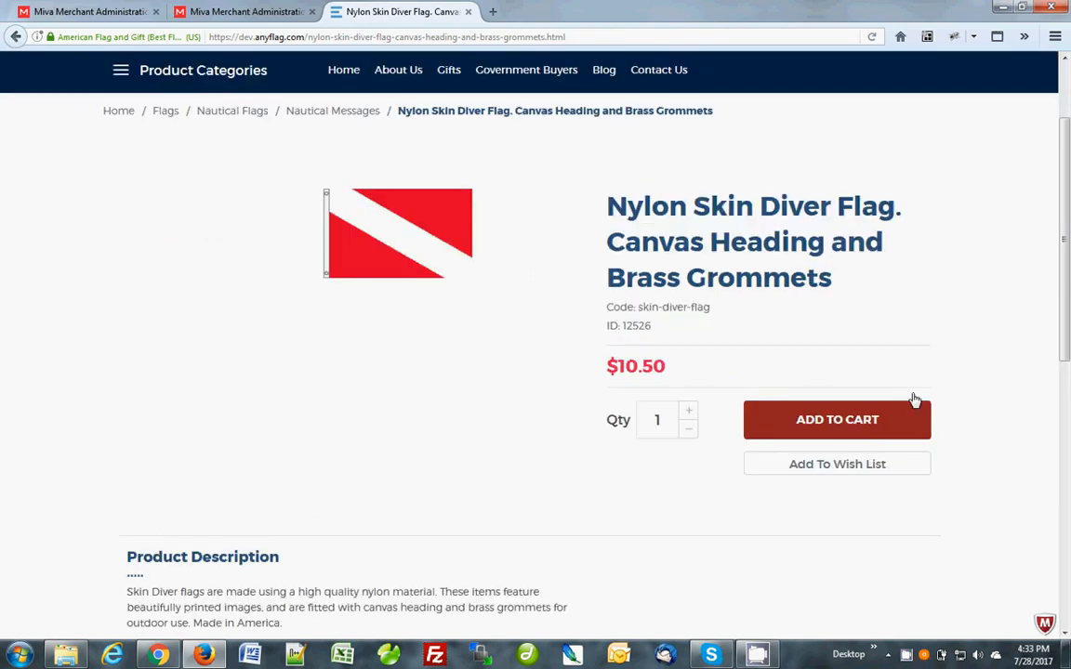
pyautogui.scroll(1, 749, 335)
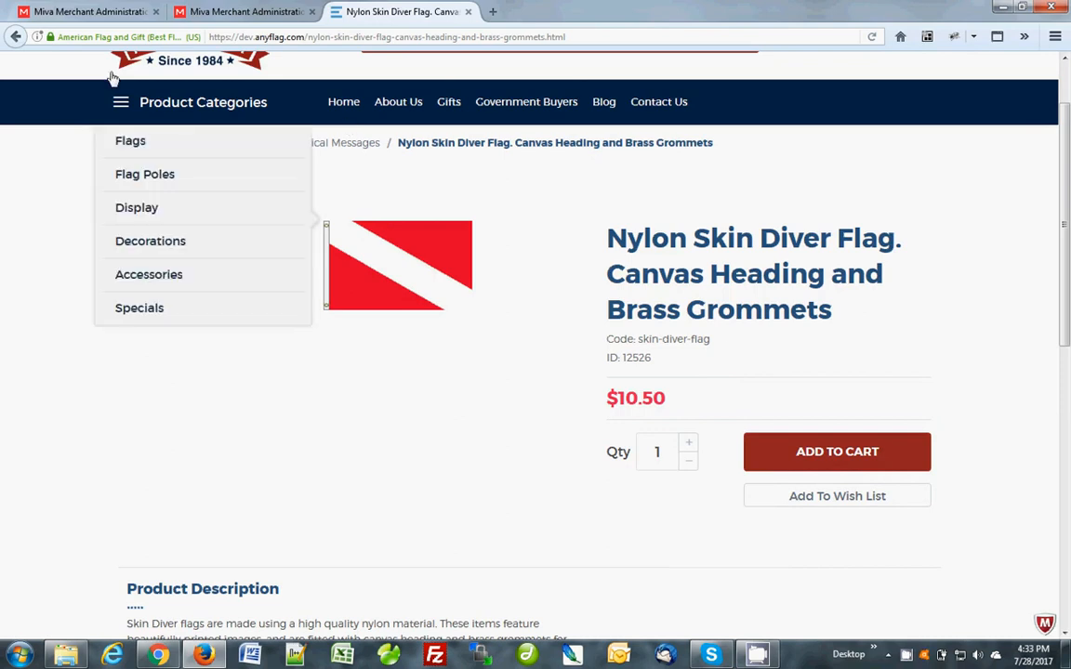
pyautogui.middleClick(336, 143)
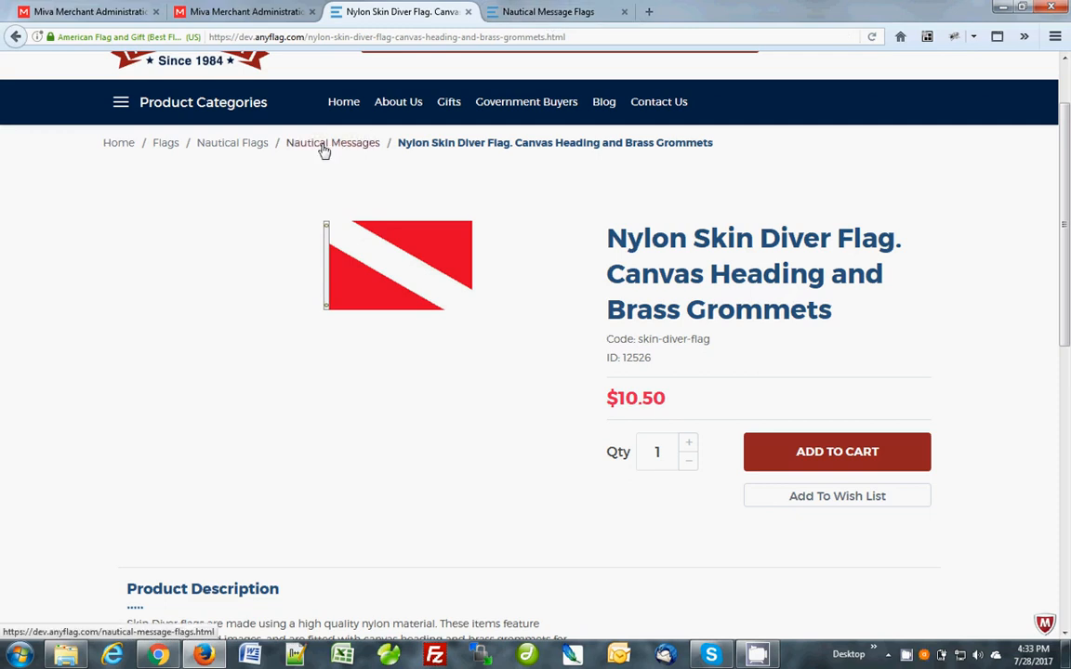
# Open the Skin Diver category from the Nautical Messages storefront page and look over its size listings
pyautogui.click(549, 11)
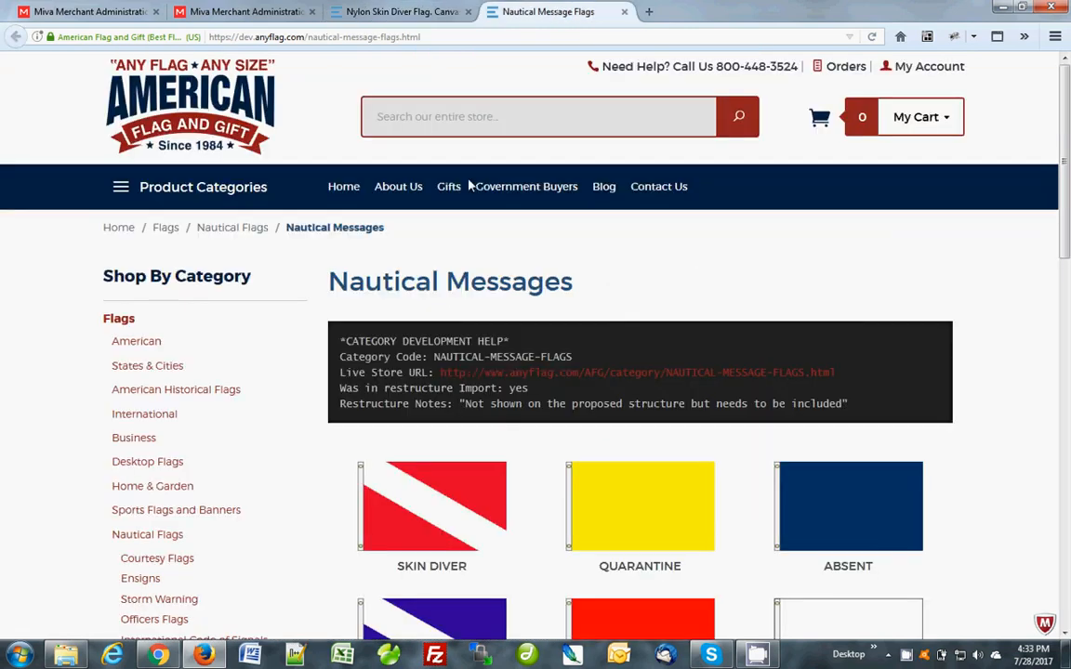
pyautogui.click(430, 505)
pyautogui.scroll(-3, 733, 511)
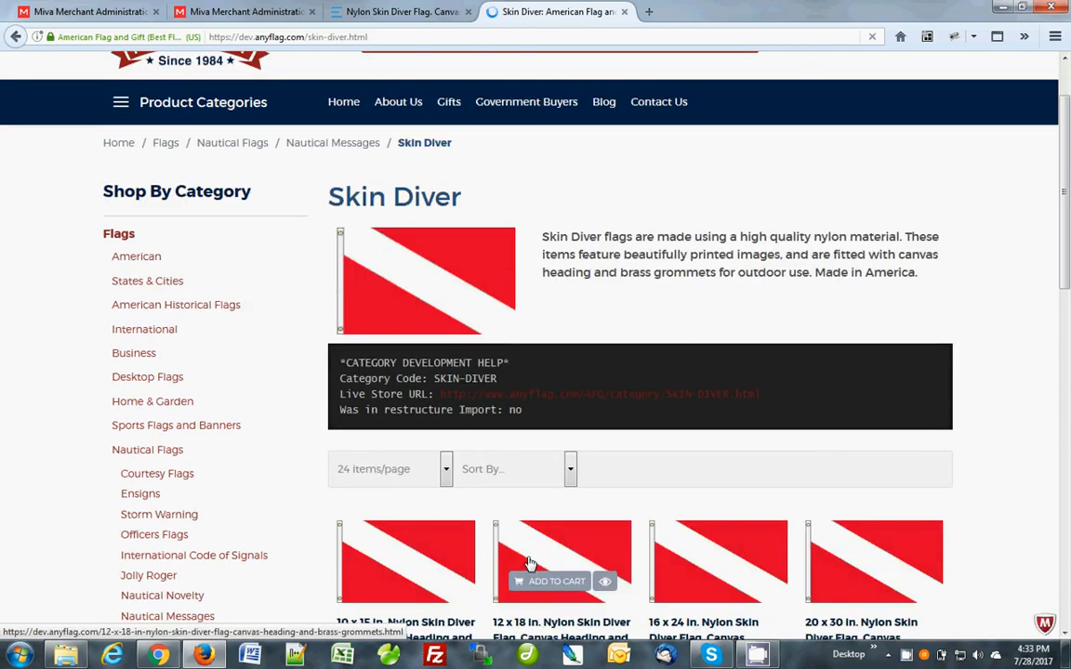
pyautogui.scroll(-2, 772, 532)
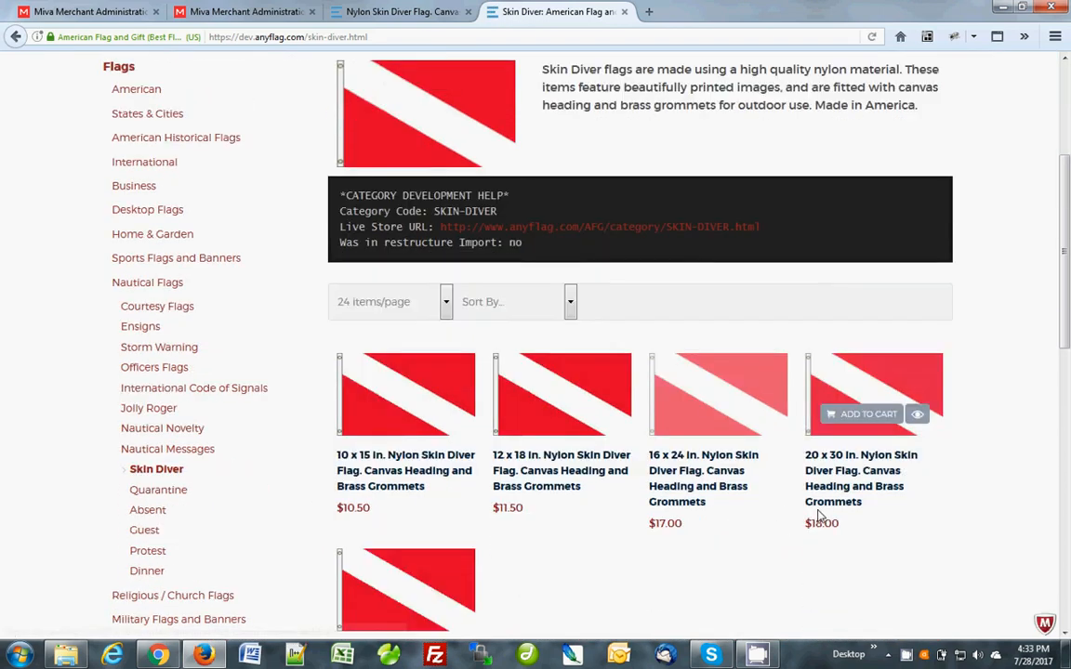
# Open all five Skin Diver size listings, from 10 x 15 in. to 24 x 36 in., in separate browser tabs
pyautogui.middleClick(418, 374)
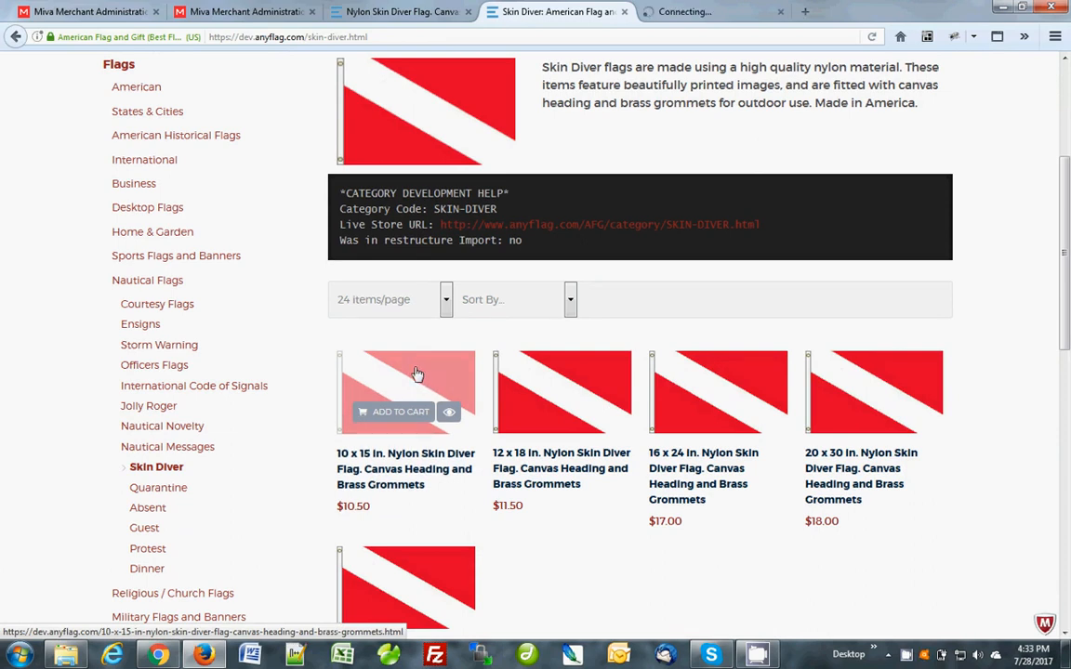
pyautogui.middleClick(569, 390)
pyautogui.middleClick(713, 383)
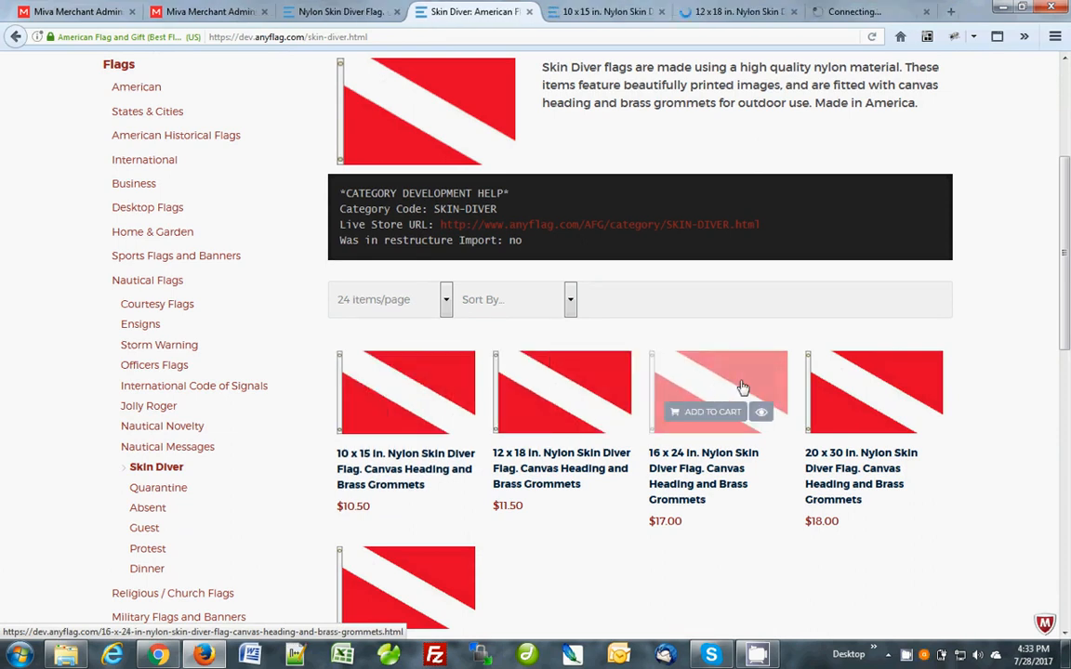
pyautogui.middleClick(866, 388)
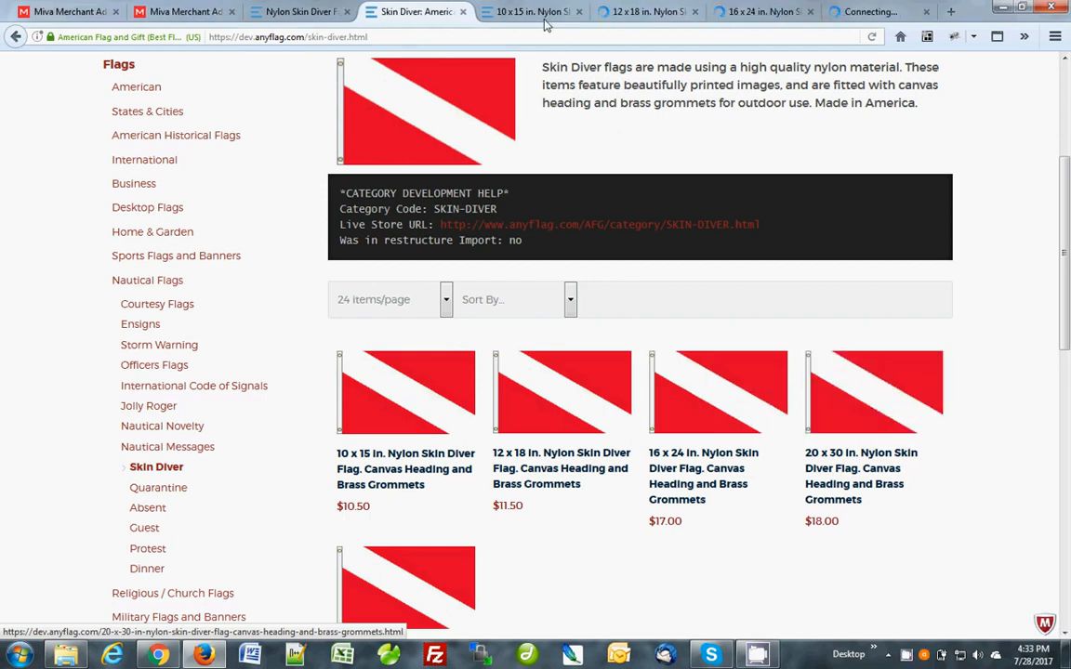
pyautogui.middleClick(447, 570)
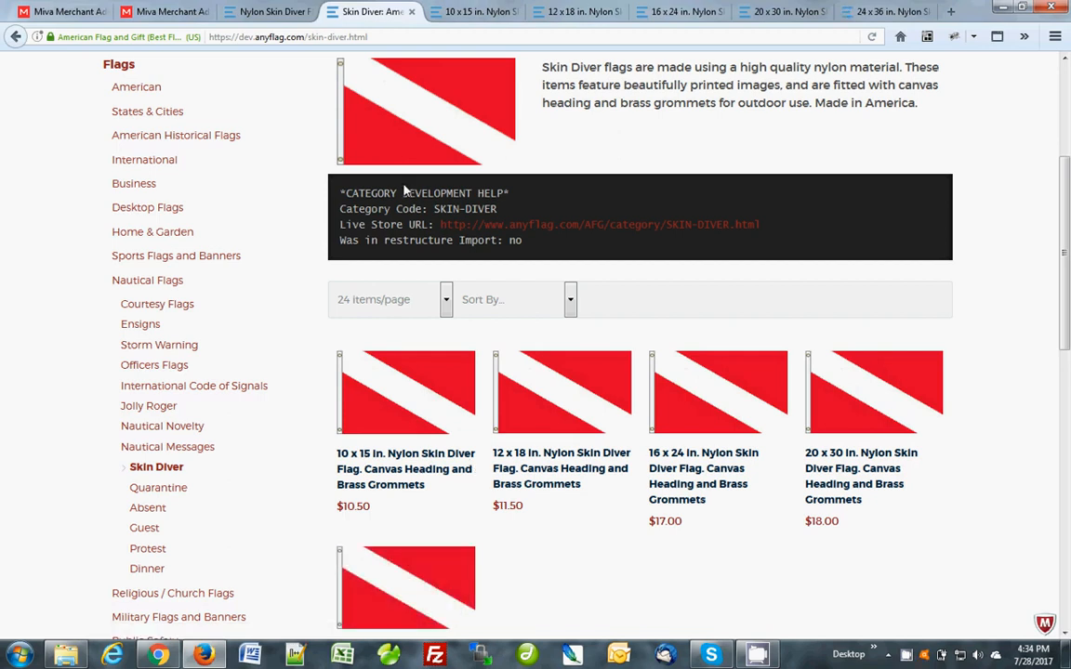
# Start a new attribute on the Nylon Skin Diver Flag product and enable its R (required) and I (inventory) options
pyautogui.click(269, 15)
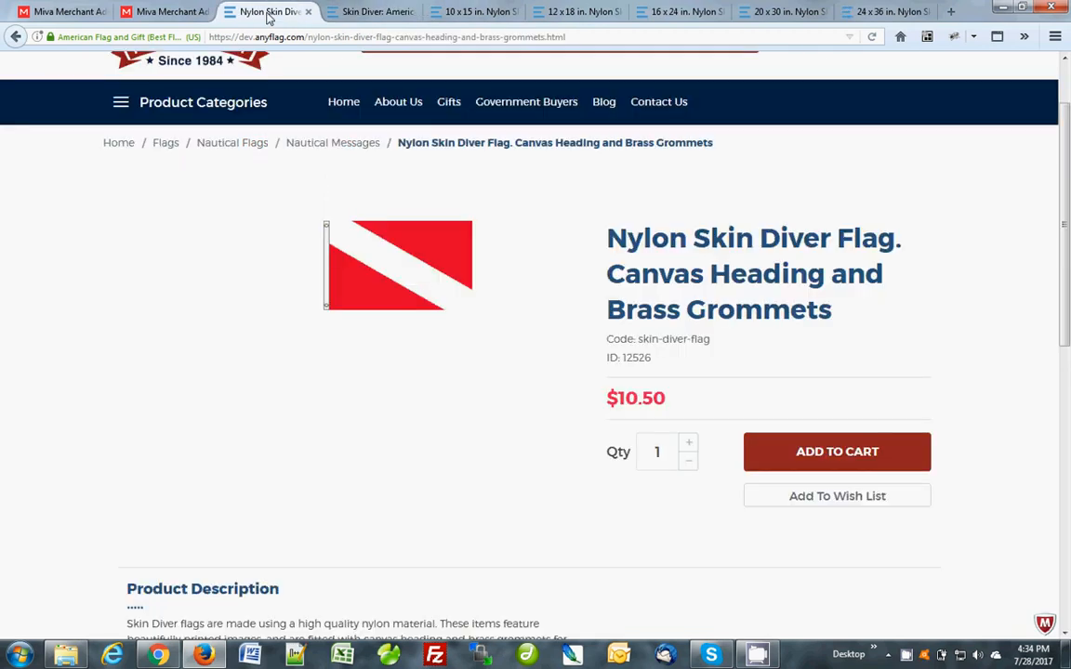
pyautogui.click(152, 13)
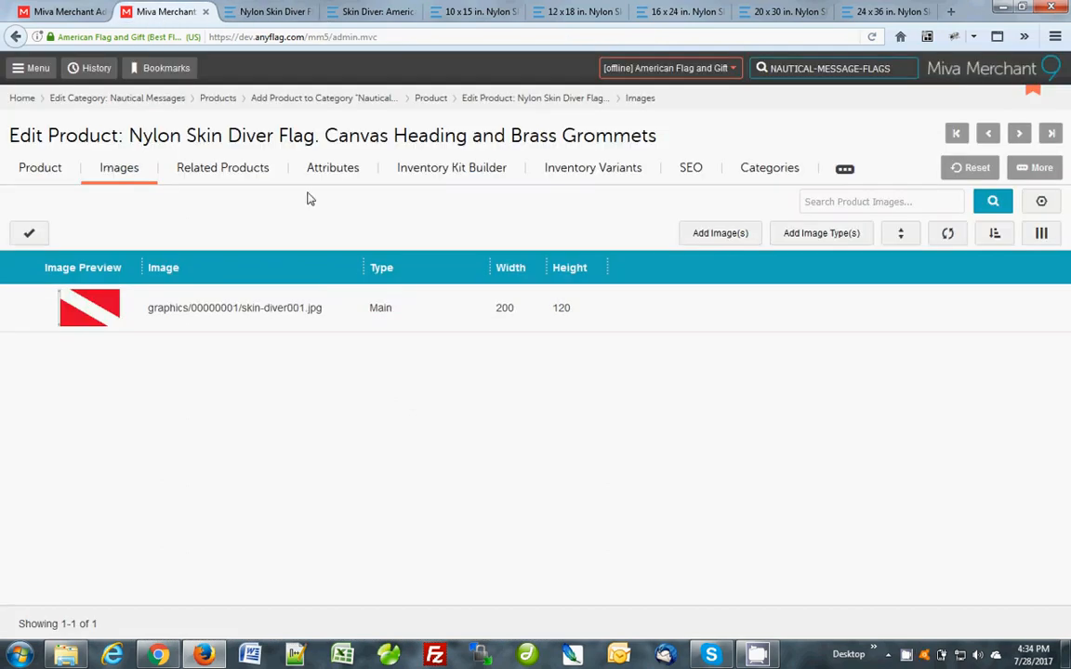
pyautogui.click(54, 173)
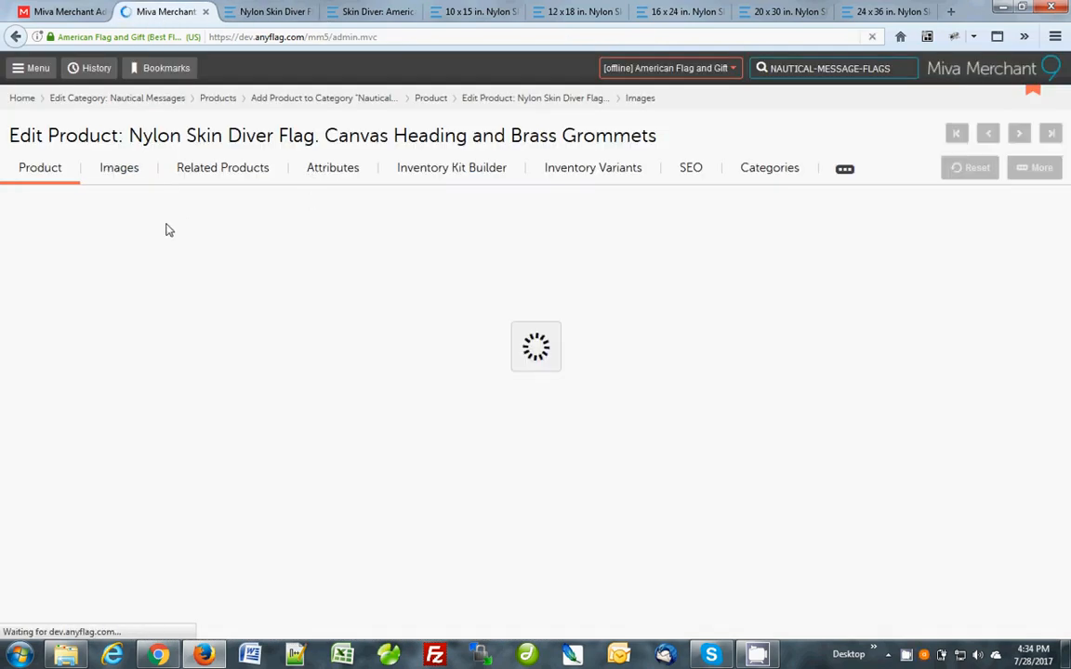
pyautogui.click(351, 175)
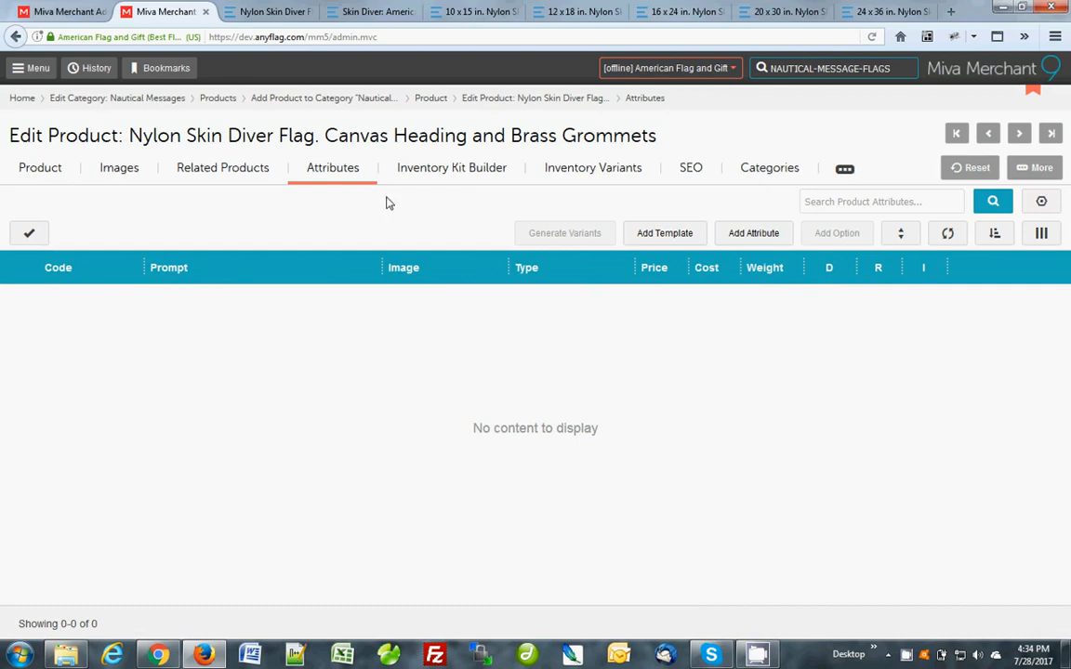
pyautogui.click(753, 234)
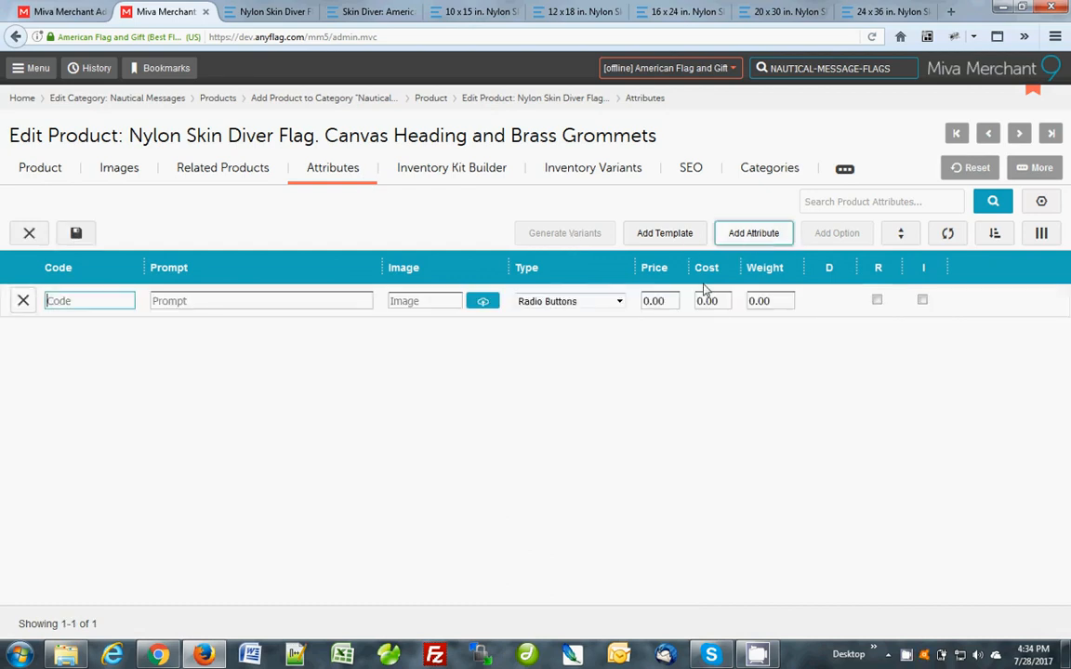
pyautogui.click(877, 300)
pyautogui.click(923, 300)
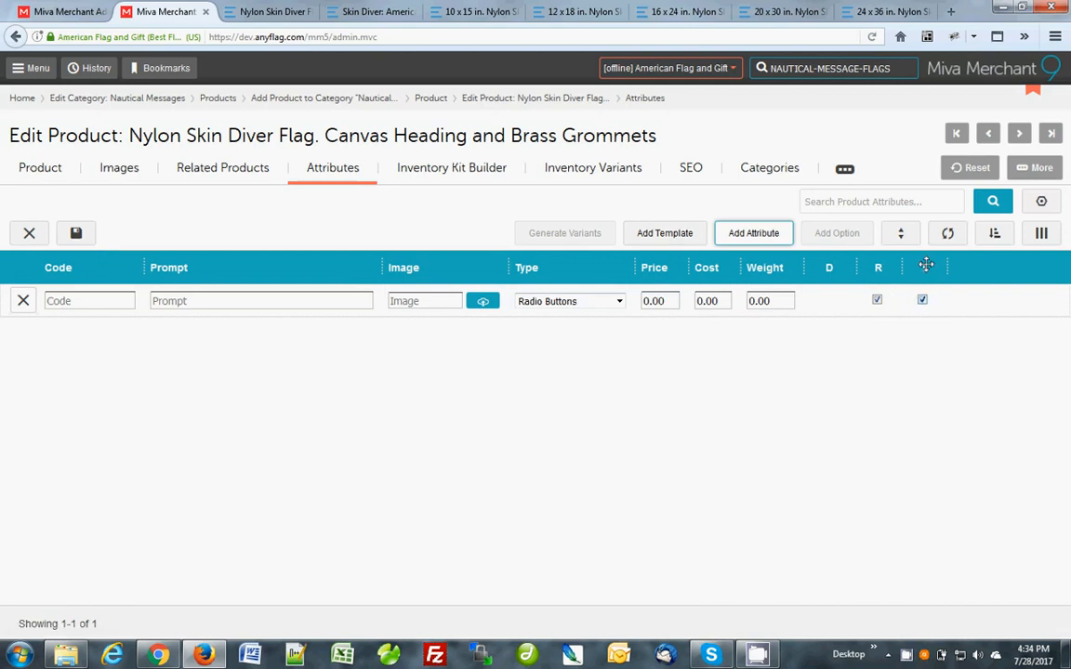
# Set both the code and the prompt of the new attribute to Size and save it
pyautogui.click(85, 303)
pyautogui.write('Size')
pyautogui.press('Tab')
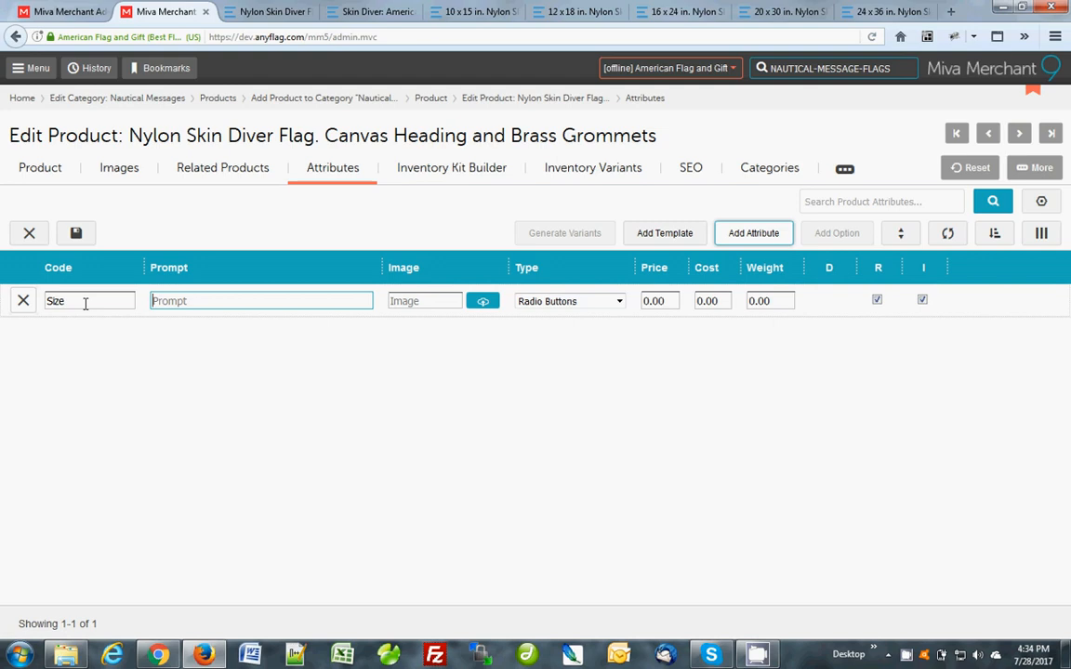
pyautogui.write('Choose a Size')
pyautogui.moveTo(198, 300); pyautogui.dragTo(124, 302)
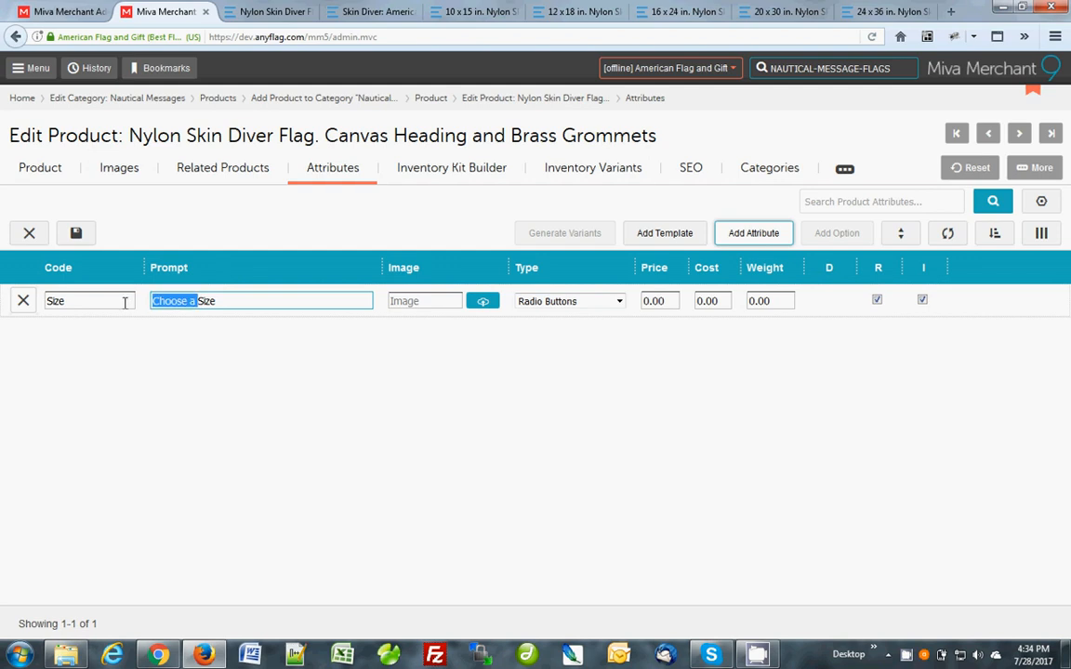
pyautogui.press('BackSpace')
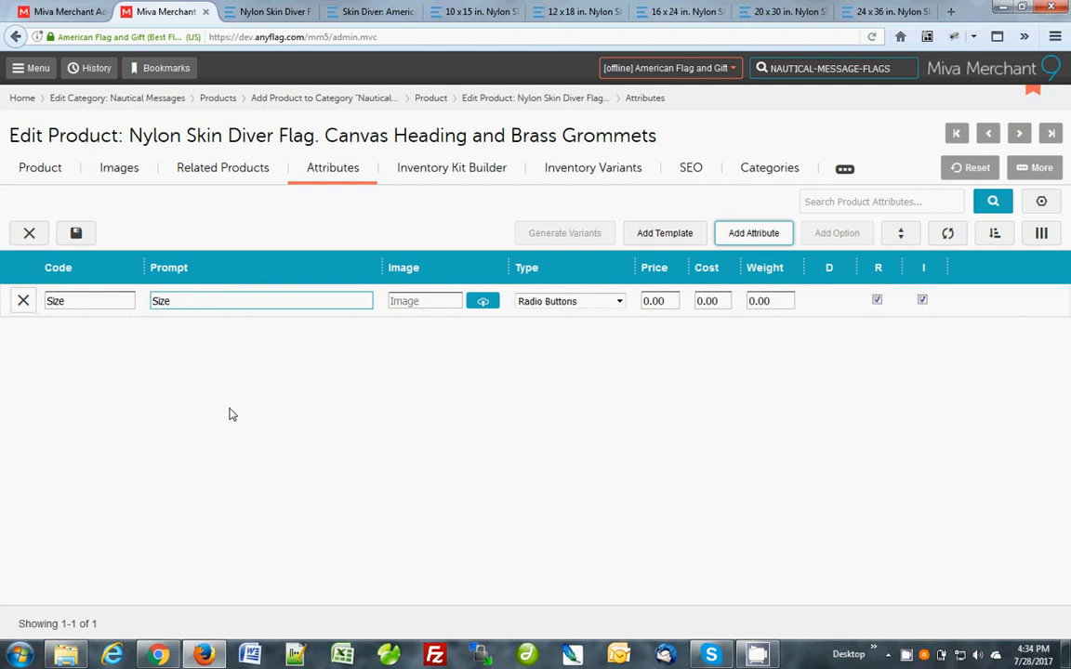
pyautogui.click(76, 233)
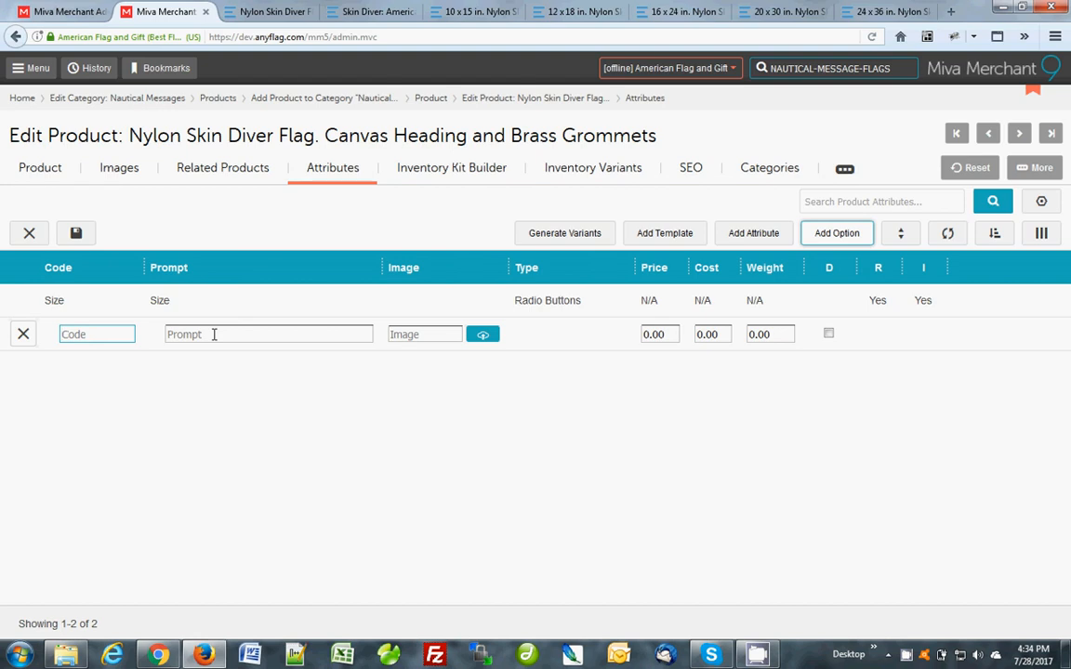
# Review the separate 10 x 15 in. Skin Diver listing and return to the new product's attributes
pyautogui.click(270, 12)
pyautogui.click(374, 13)
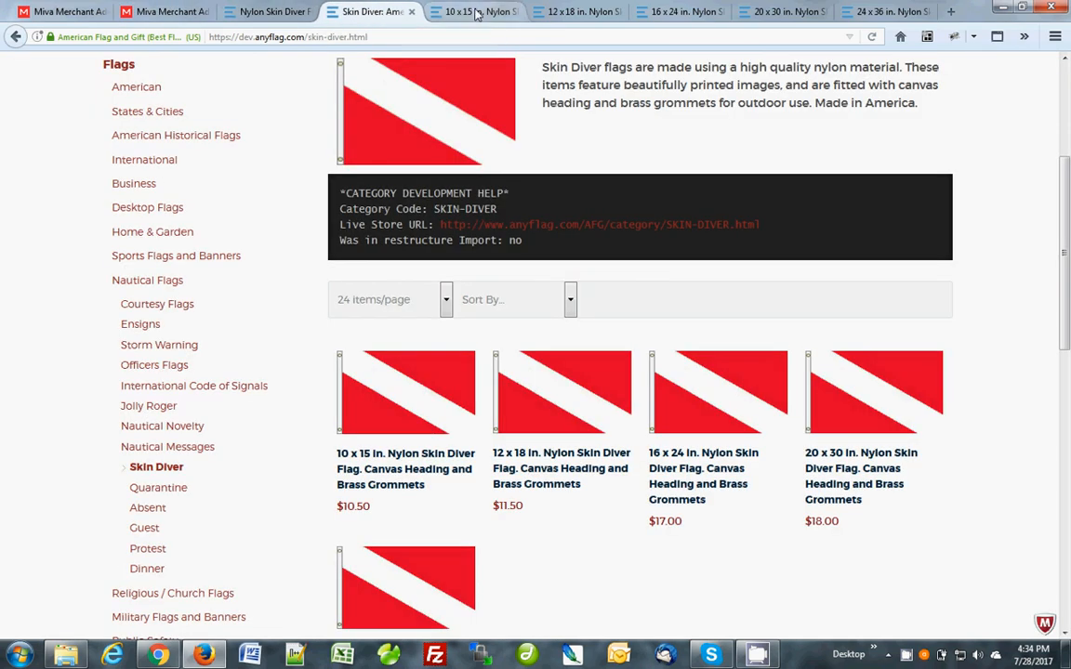
pyautogui.click(473, 12)
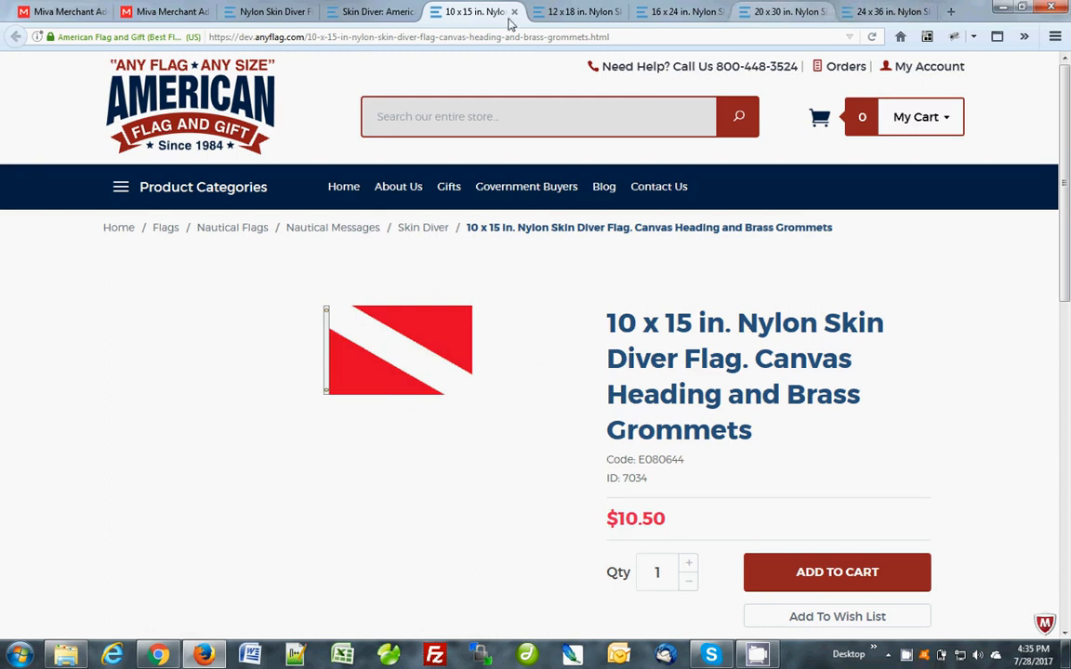
pyautogui.click(267, 12)
pyautogui.click(176, 11)
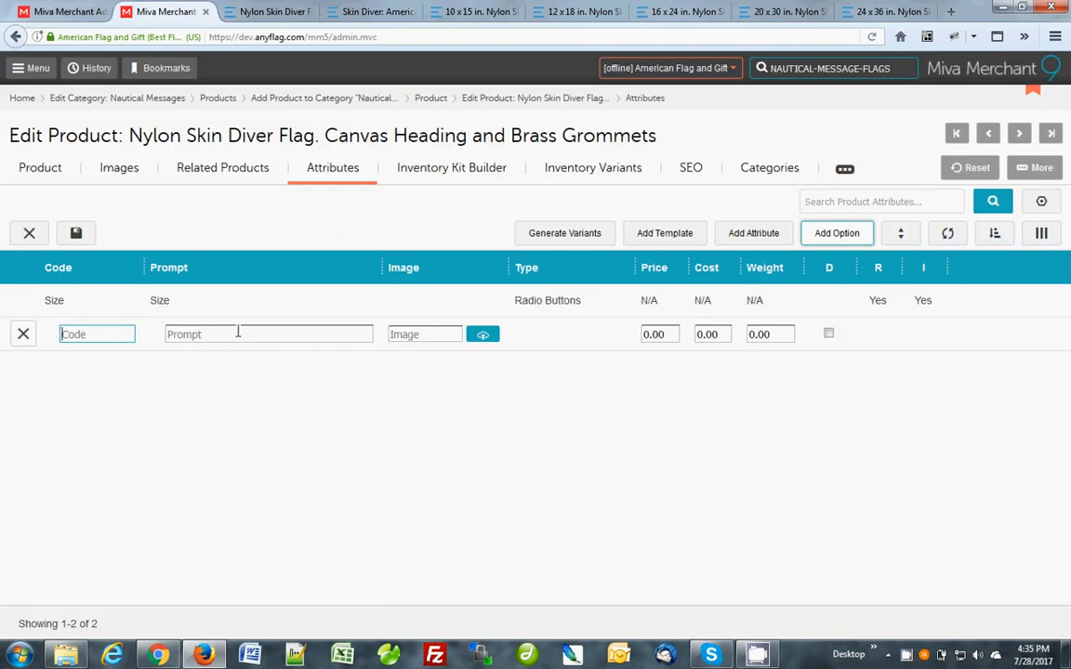
# Add a Size option with code 10x15in and prompt 10 x 15in
pyautogui.write('10x15in')
pyautogui.click(249, 334)
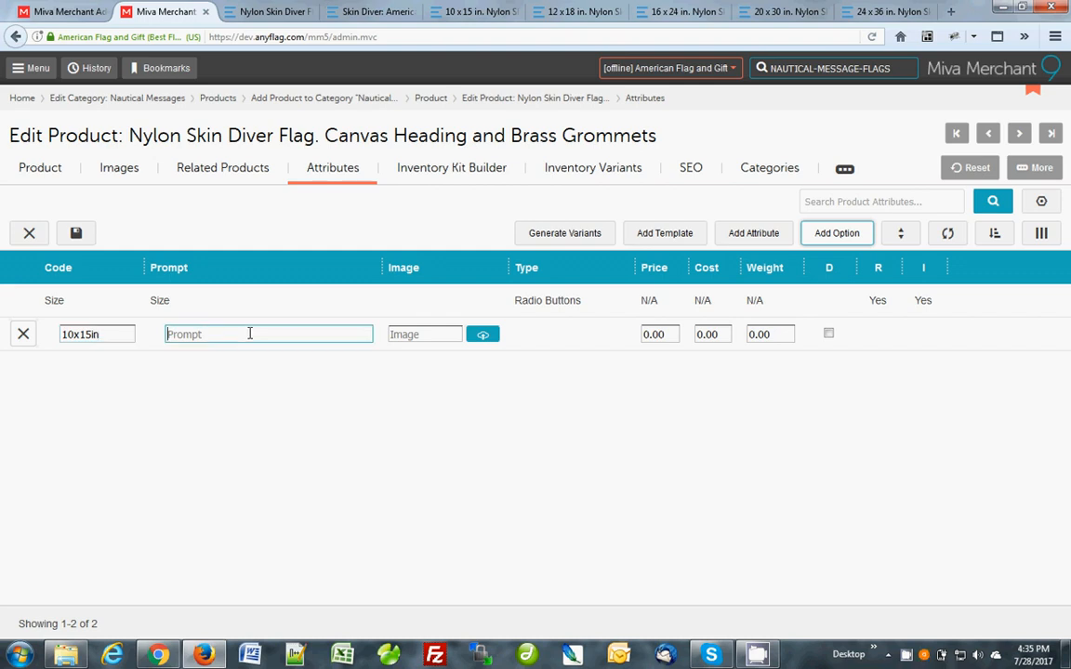
pyautogui.write('10 x 15in')
pyautogui.press('Return')
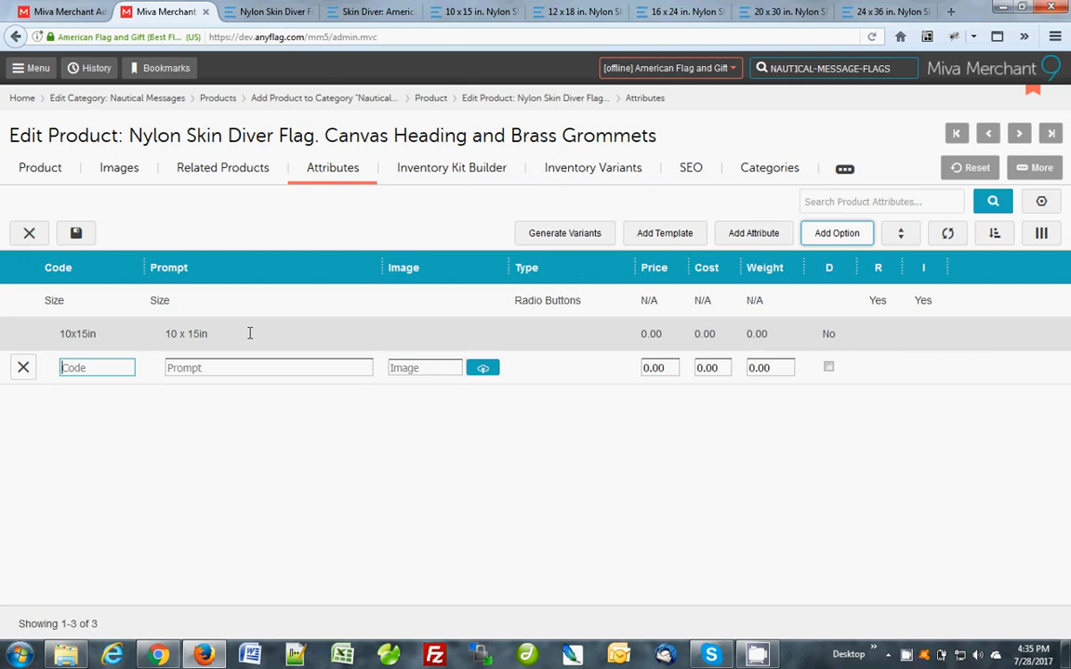
# Add a Size option with code 12x18in and prompt 12 x 18in
pyautogui.write('12x18in')
pyautogui.press('Tab')
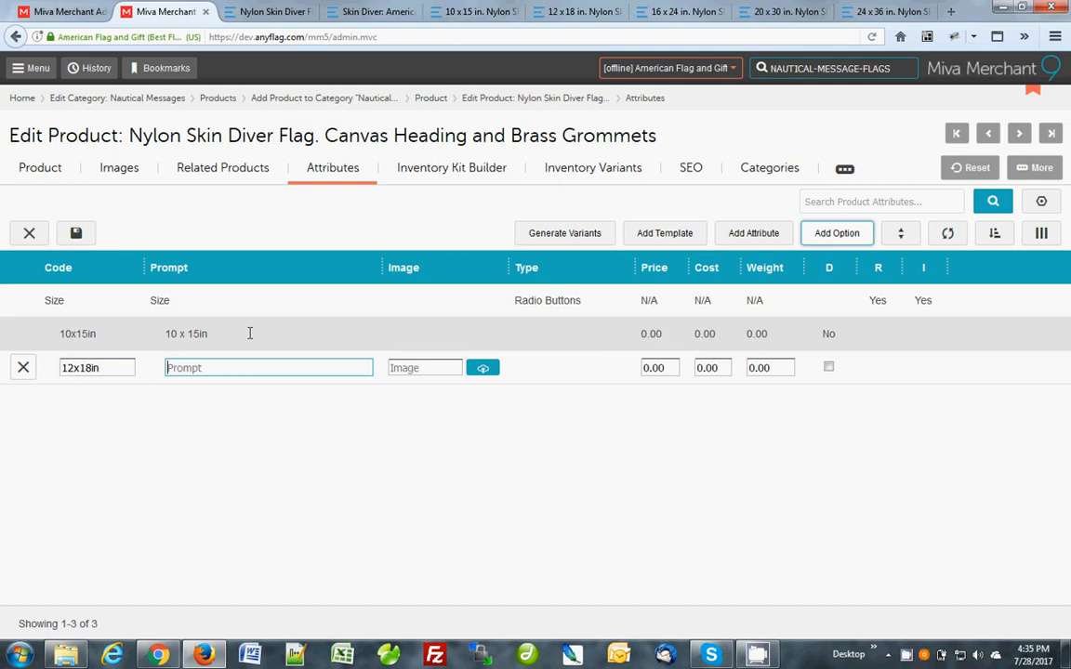
pyautogui.write('12 x 18in')
pyautogui.press('Return')
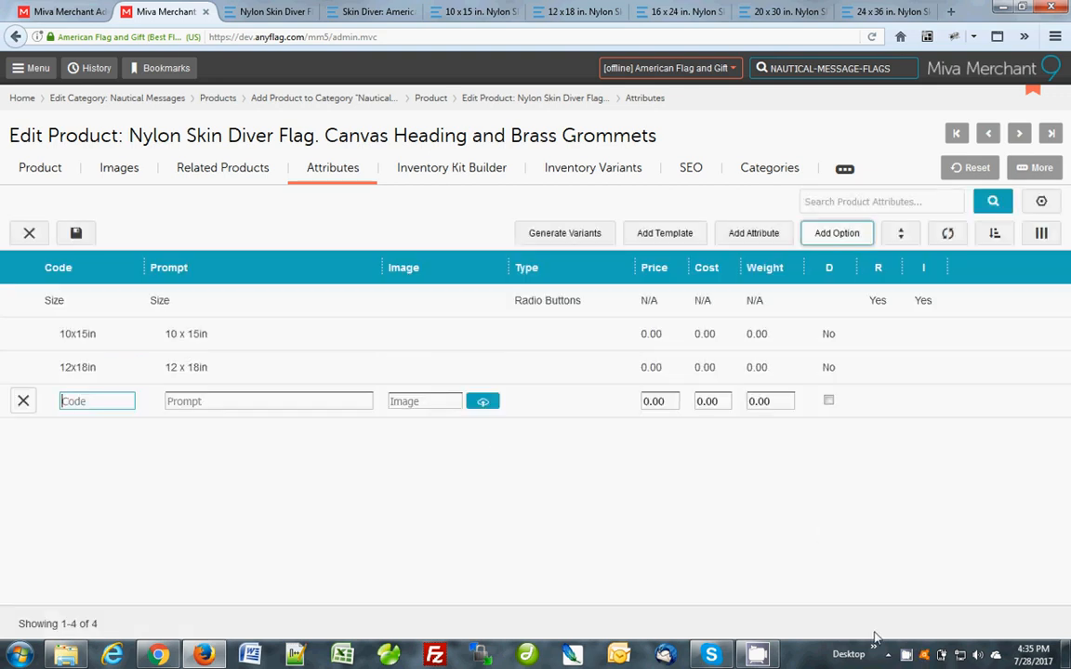
pyautogui.rightClick(906, 654)
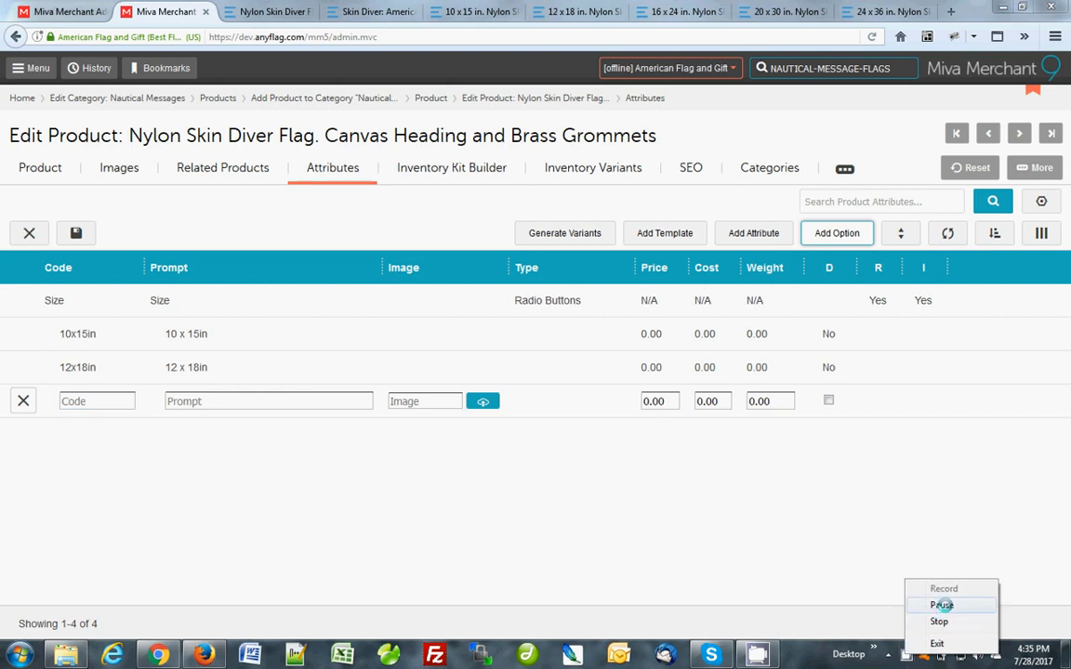
pyautogui.click(942, 605)
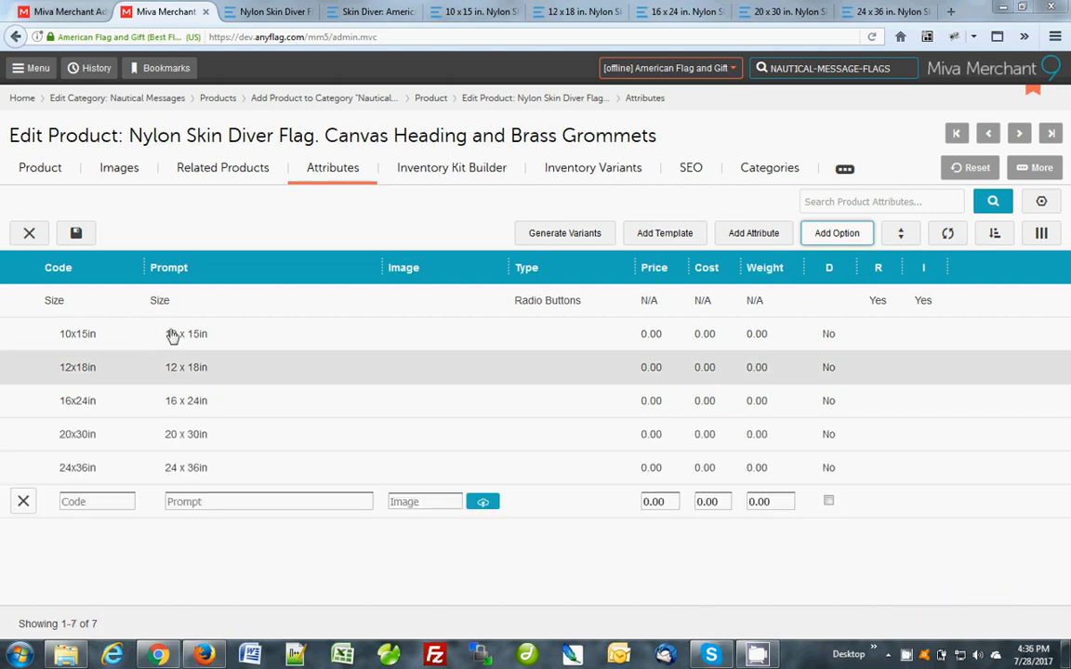
# Discard the blank option row and reload the new flag's storefront page to check its Size choices
pyautogui.click(29, 233)
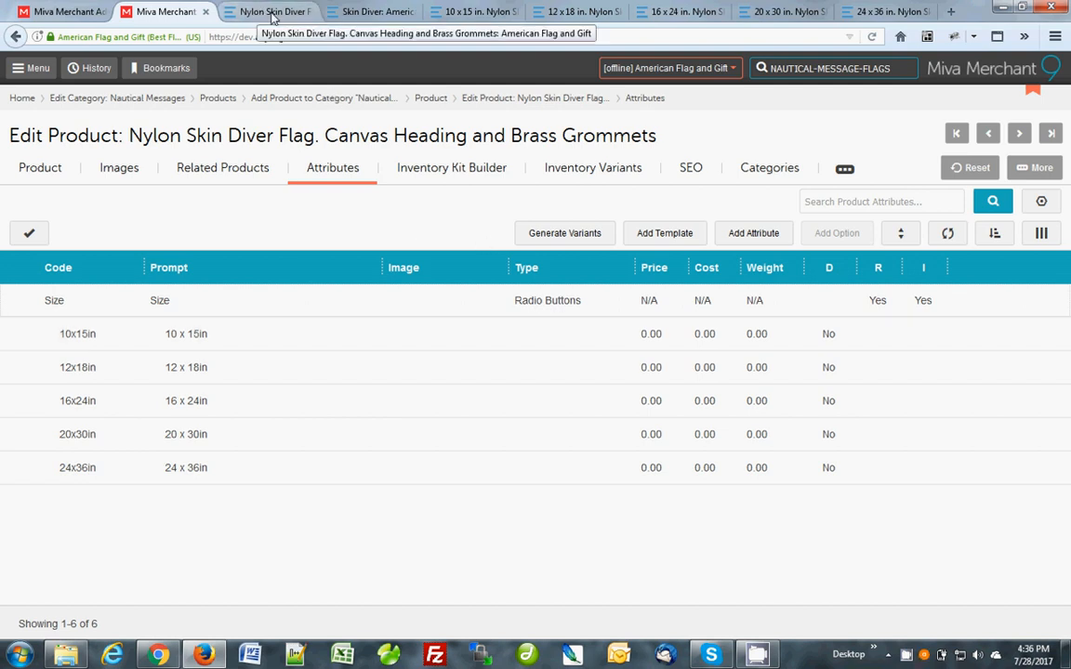
pyautogui.click(260, 13)
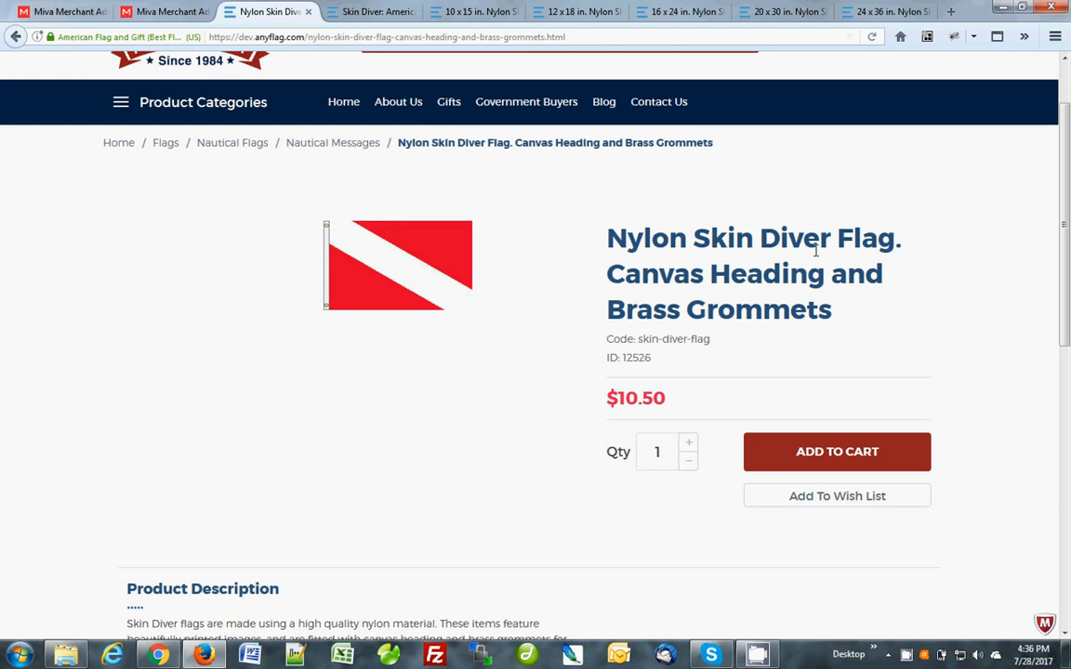
pyautogui.press('F5')
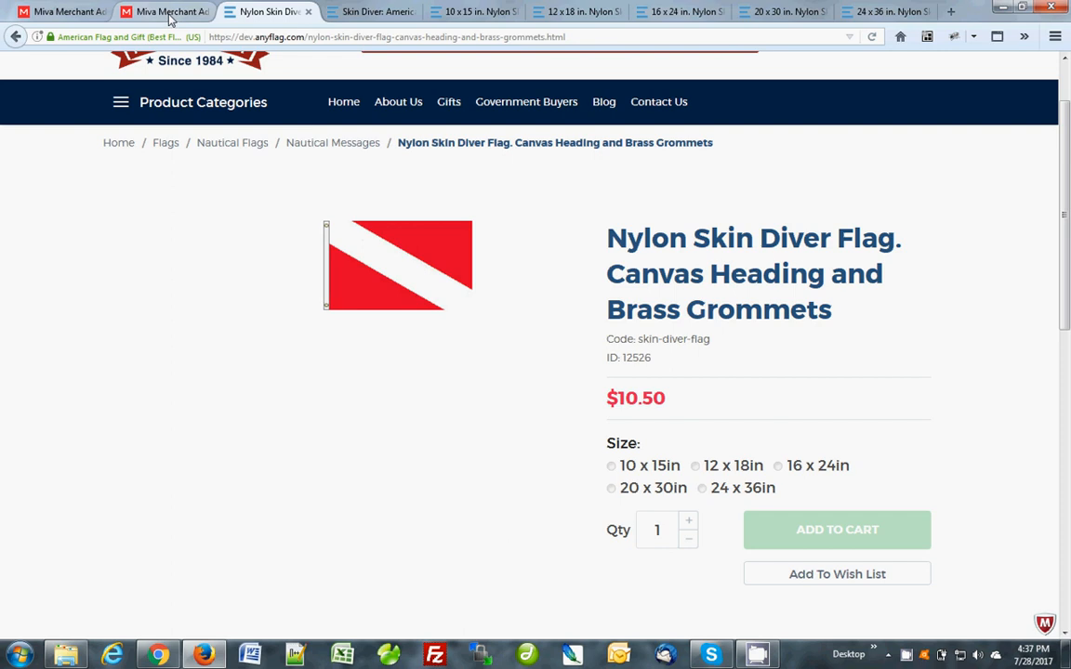
# Open the new flag's inventory variants and check them against the Size choices on its storefront page
pyautogui.click(170, 13)
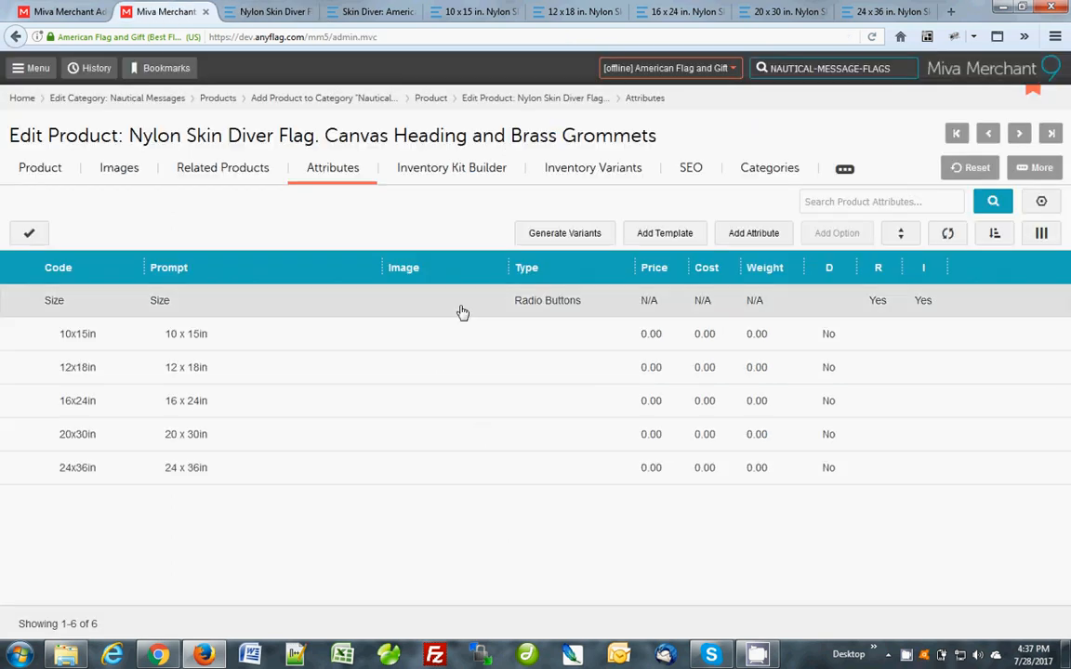
pyautogui.click(613, 170)
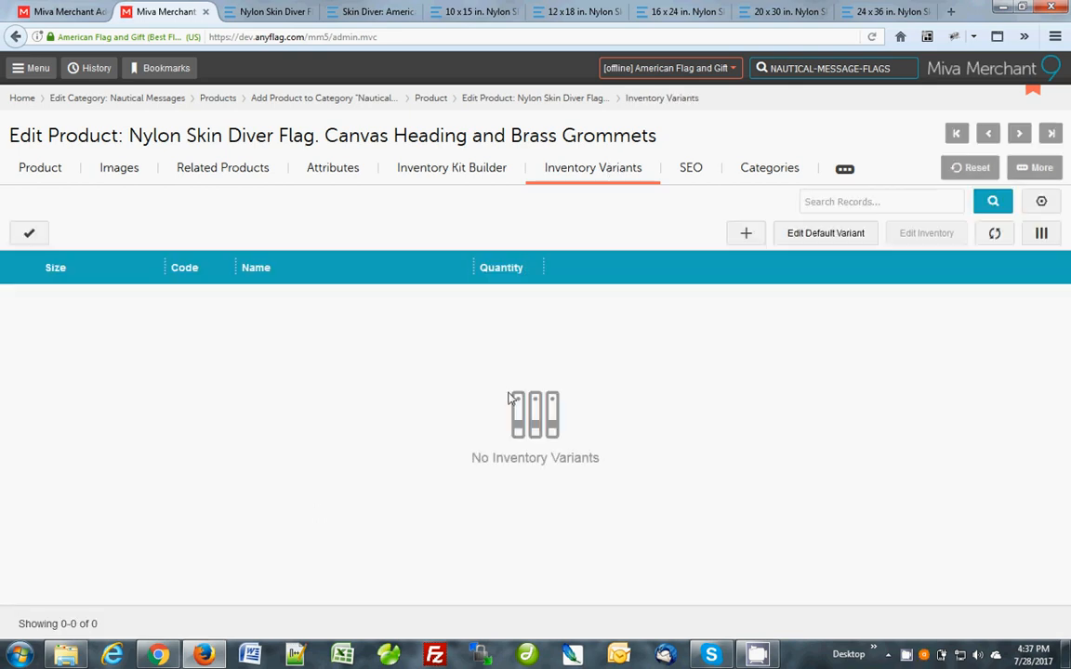
pyautogui.click(272, 11)
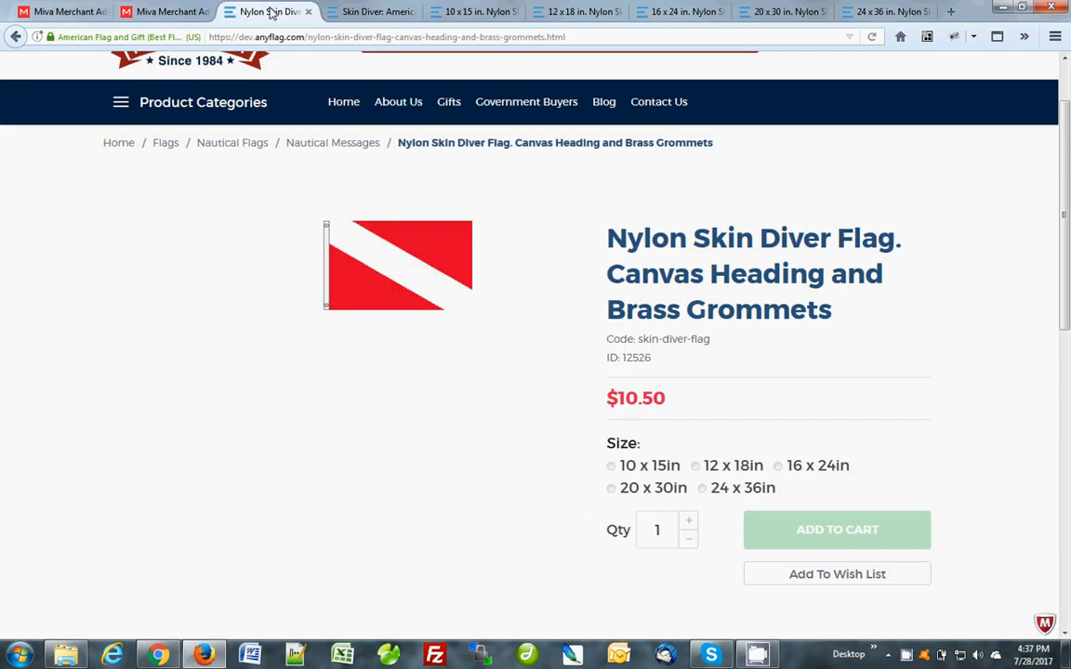
pyautogui.click(153, 13)
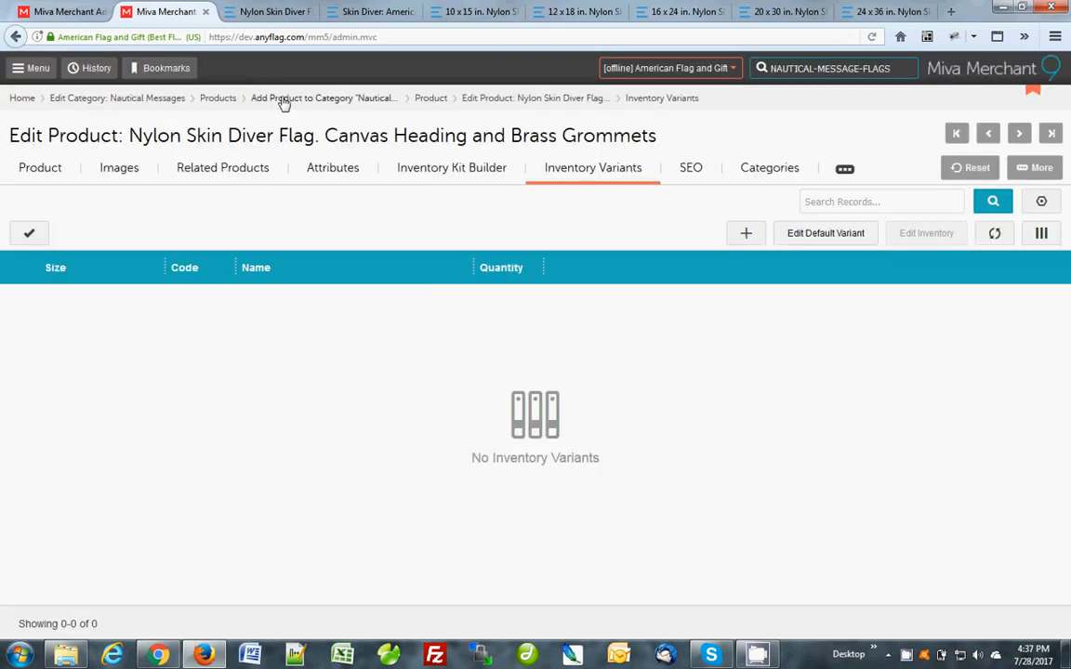
# Add a 10x15in inventory variant priced by Sum of Parts, with one part E080644 copied from the 10 x 15 in. listing
pyautogui.click(744, 237)
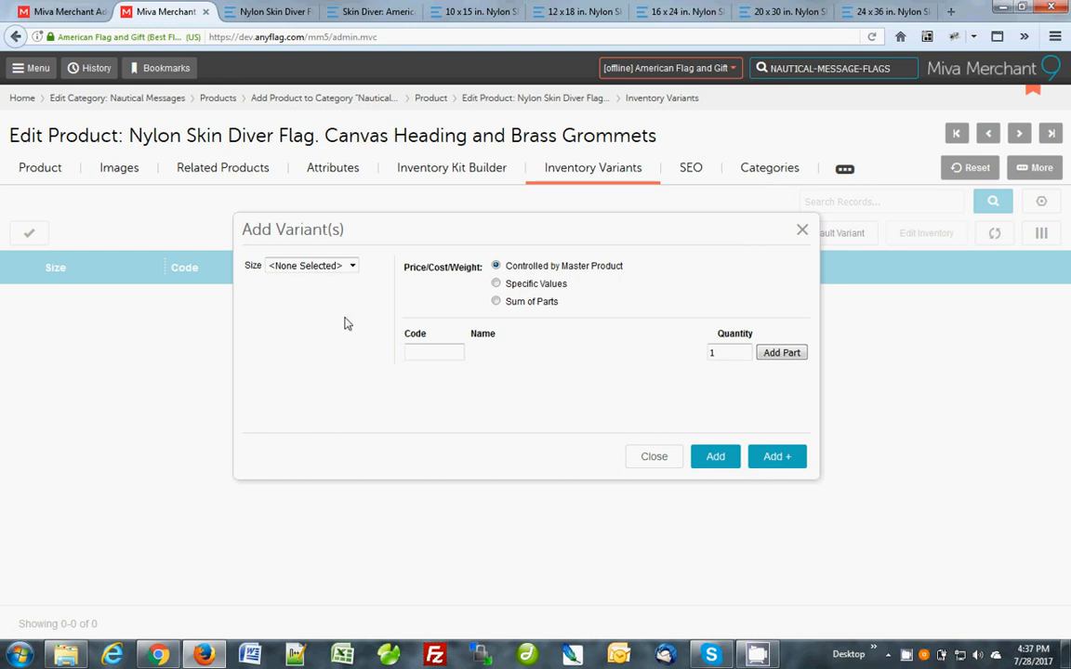
pyautogui.click(314, 265)
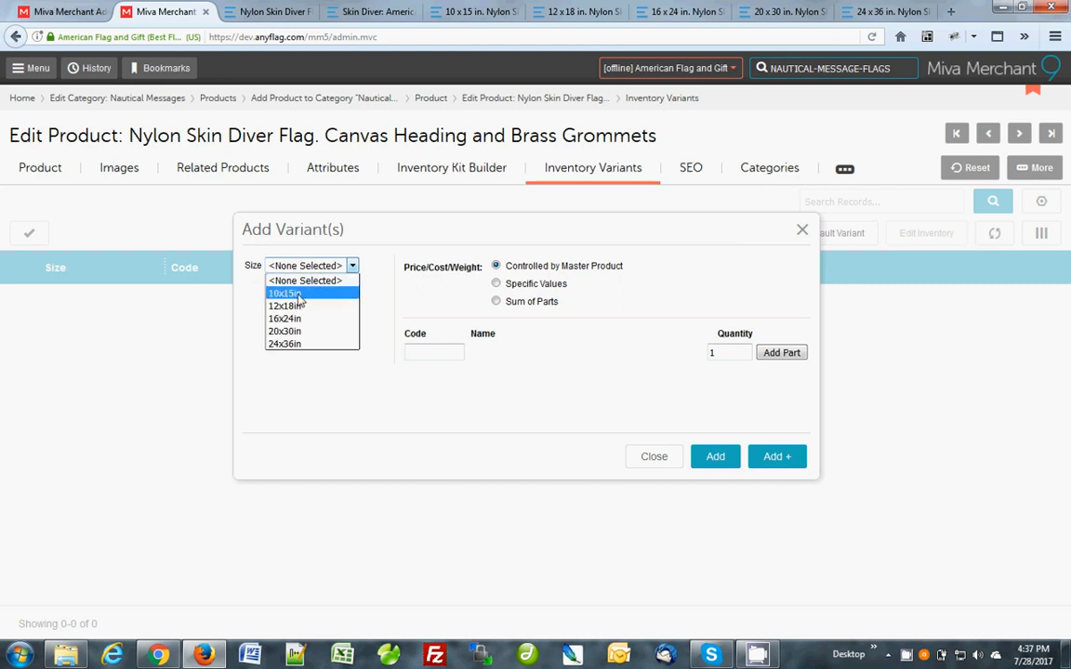
pyautogui.click(300, 294)
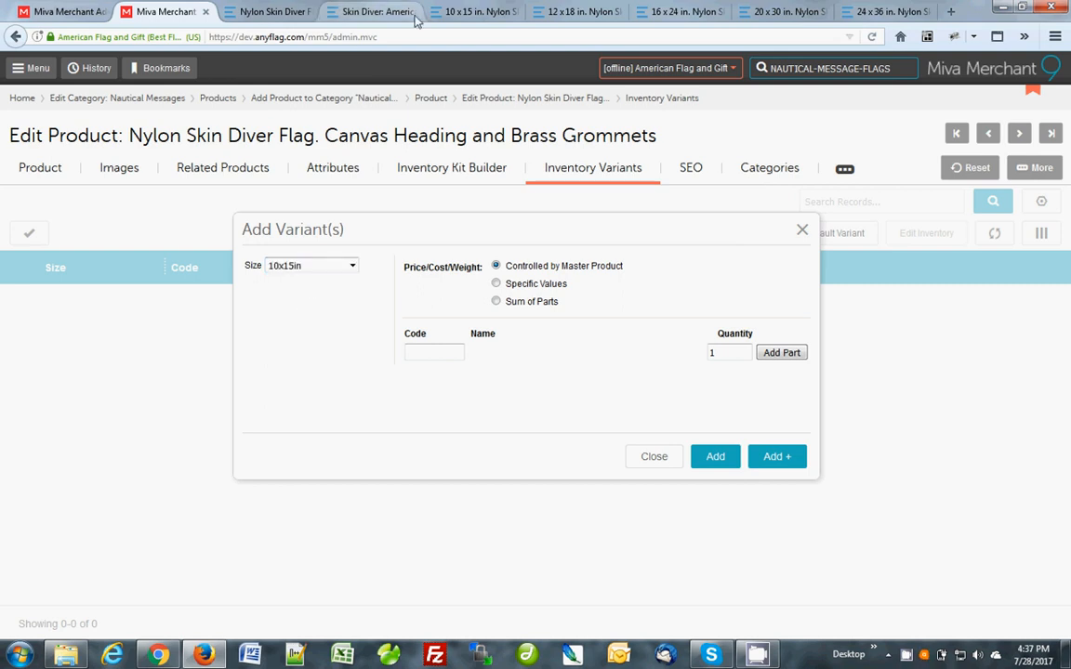
pyautogui.click(472, 12)
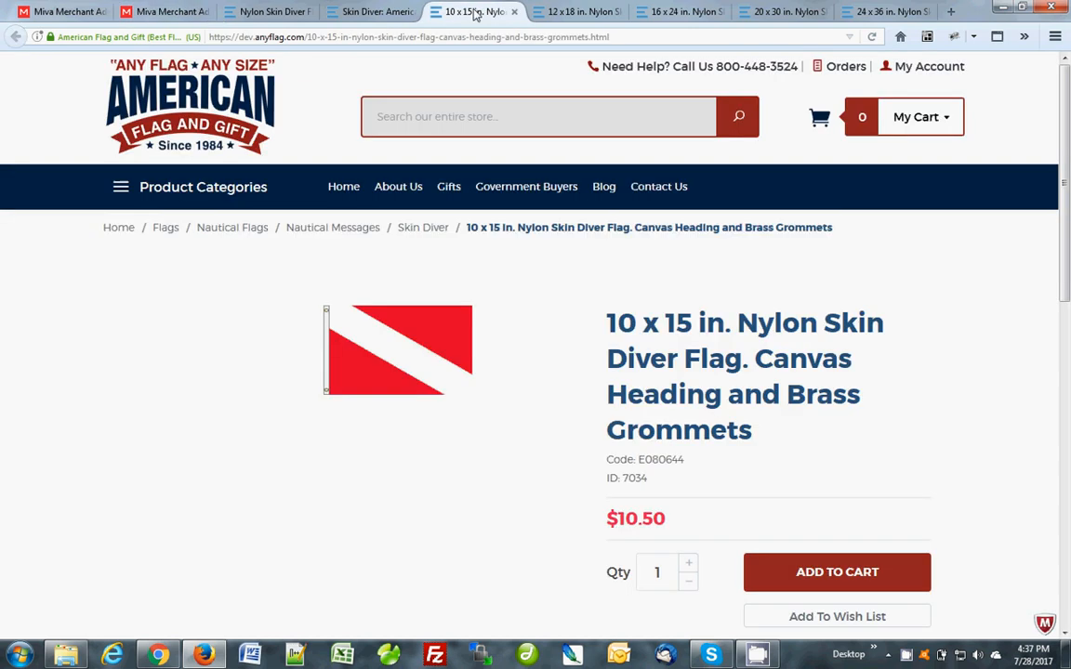
pyautogui.doubleClick(651, 459)
pyautogui.hotkey('ctrl', 'c')
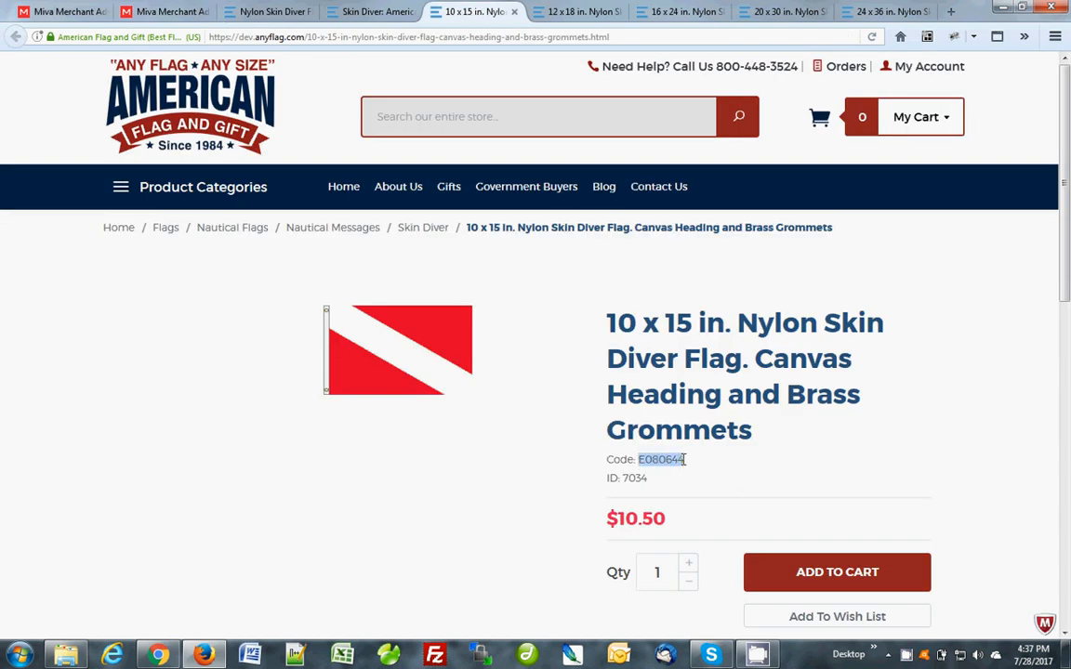
pyautogui.click(177, 12)
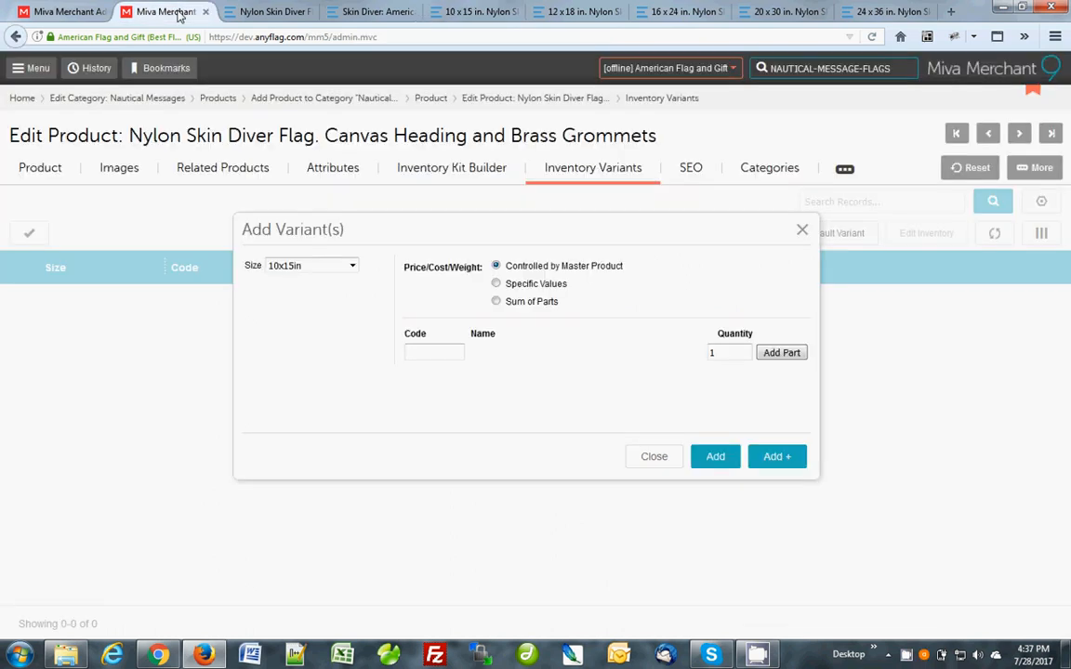
pyautogui.click(427, 352)
pyautogui.hotkey('ctrl', 'v')
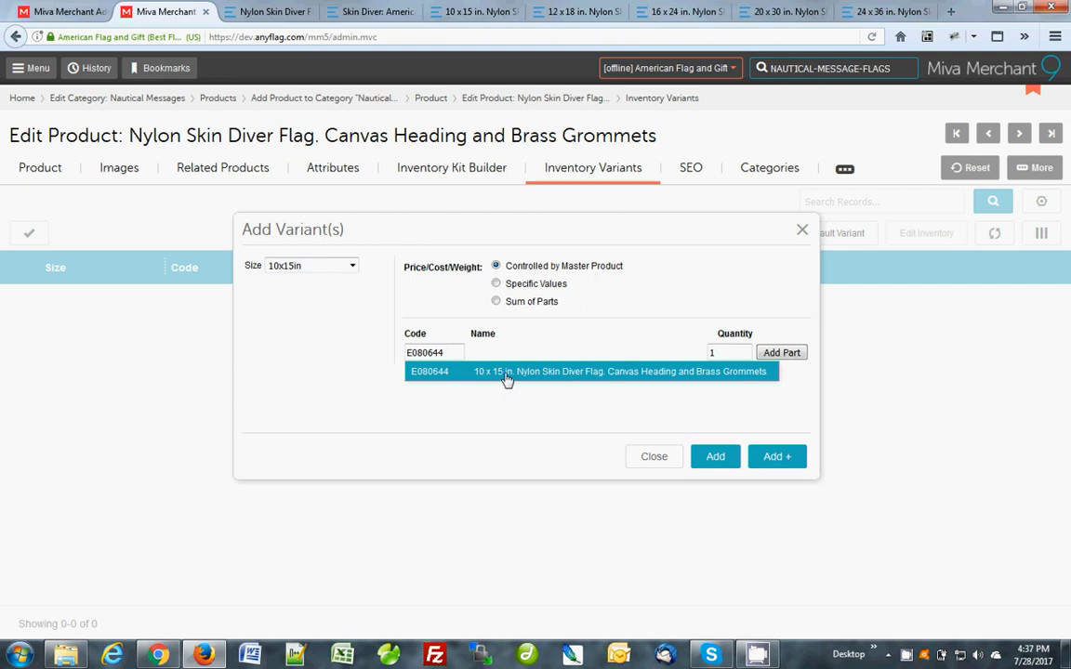
pyautogui.click(507, 371)
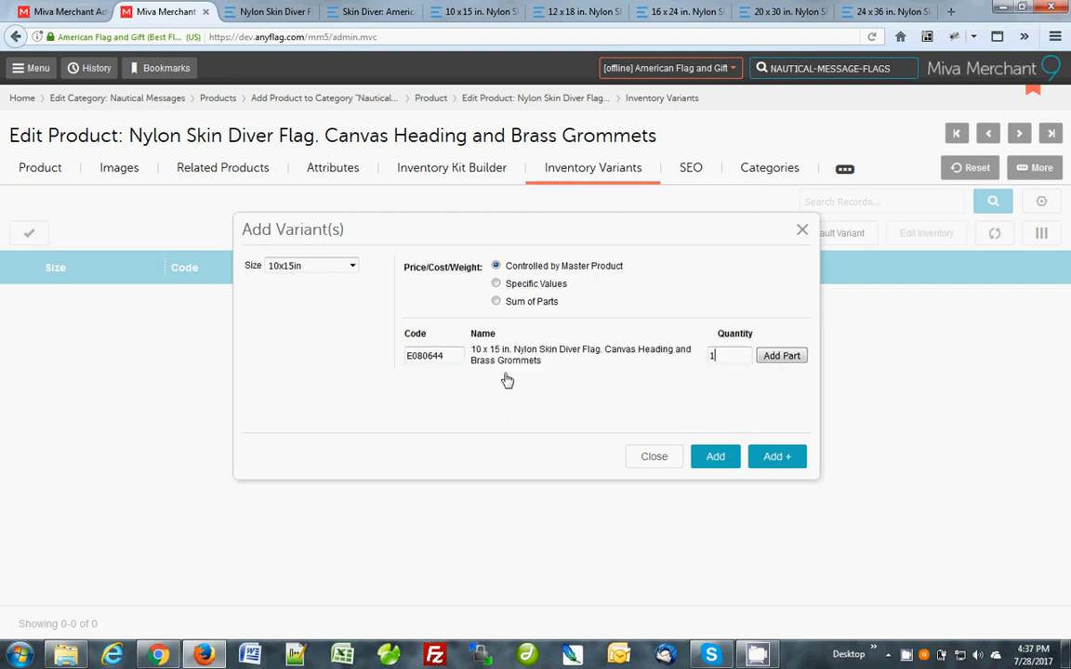
pyautogui.click(497, 304)
pyautogui.click(784, 359)
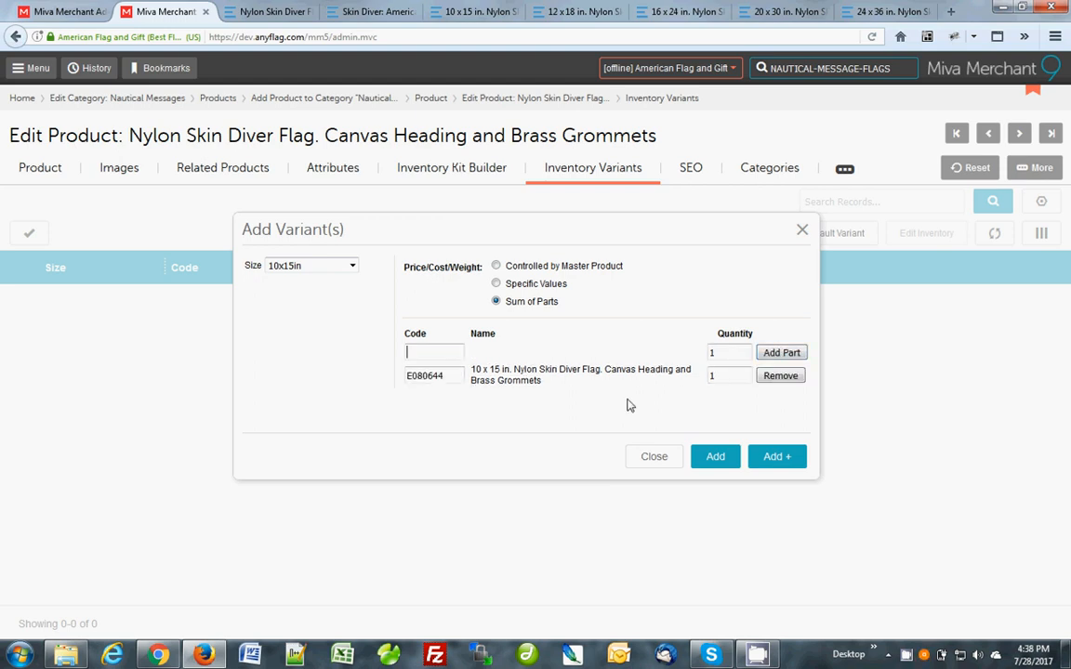
pyautogui.click(776, 459)
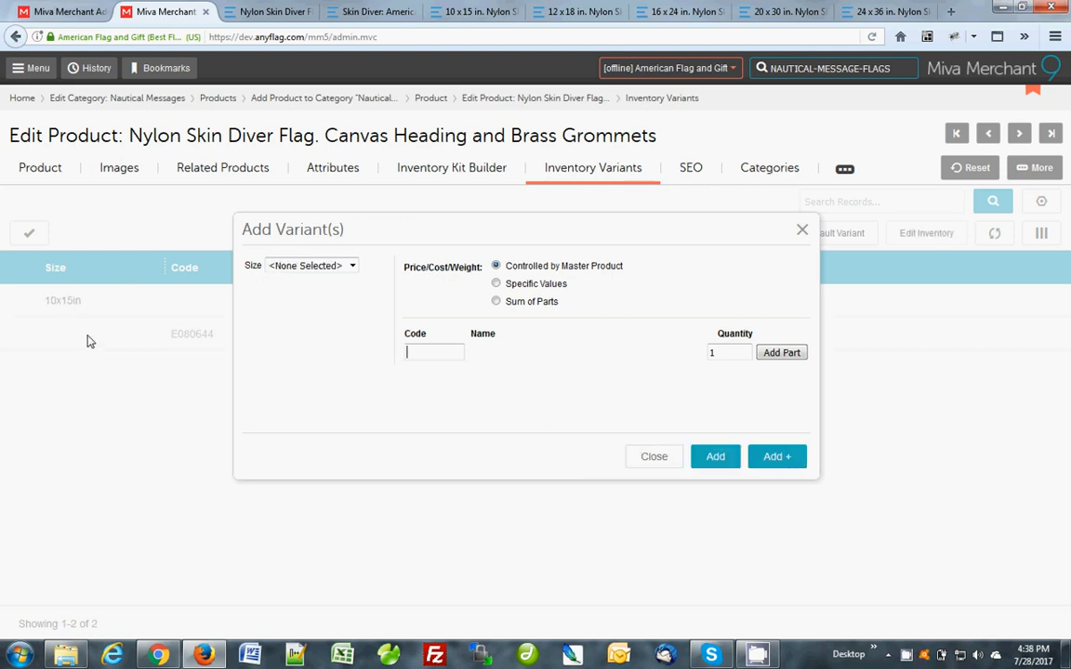
# Add a 12x18in inventory variant priced by Sum of Parts, with one part E080645 copied from the 12 x 18 in. listing
pyautogui.click(310, 267)
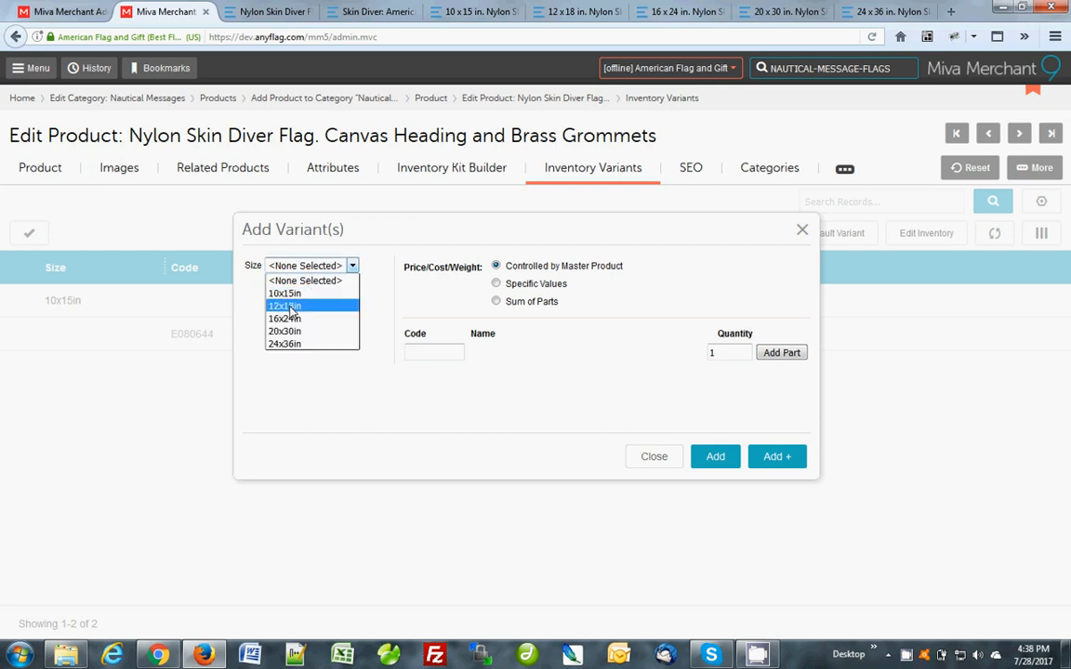
pyautogui.click(291, 307)
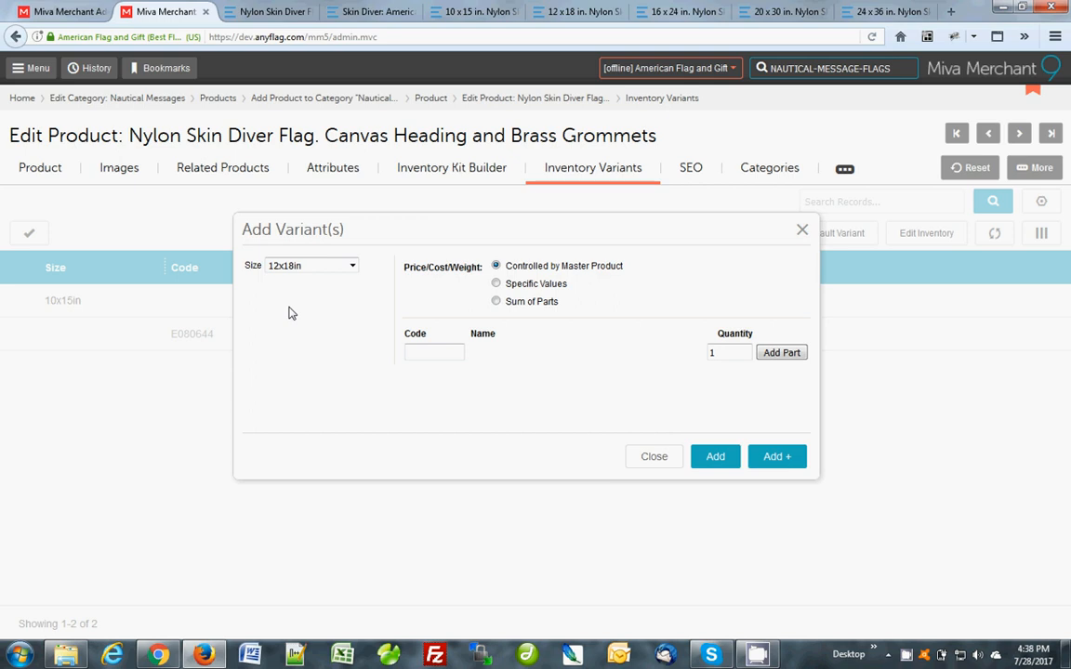
pyautogui.click(531, 303)
pyautogui.click(580, 13)
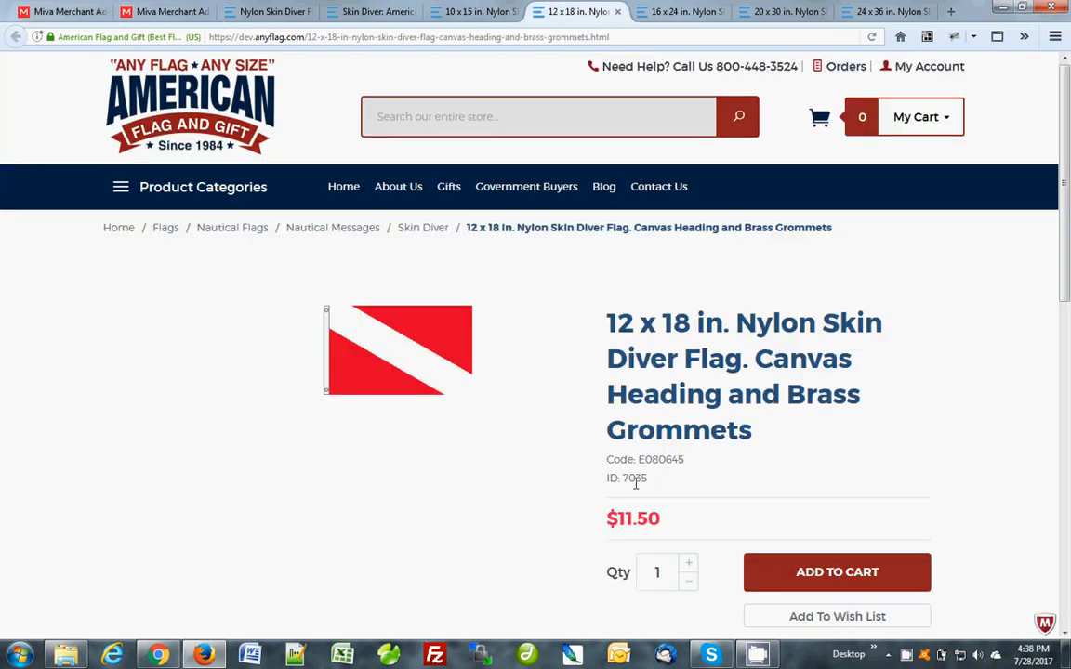
pyautogui.moveTo(640, 460); pyautogui.dragTo(682, 459)
pyautogui.hotkey('ctrl', 'c')
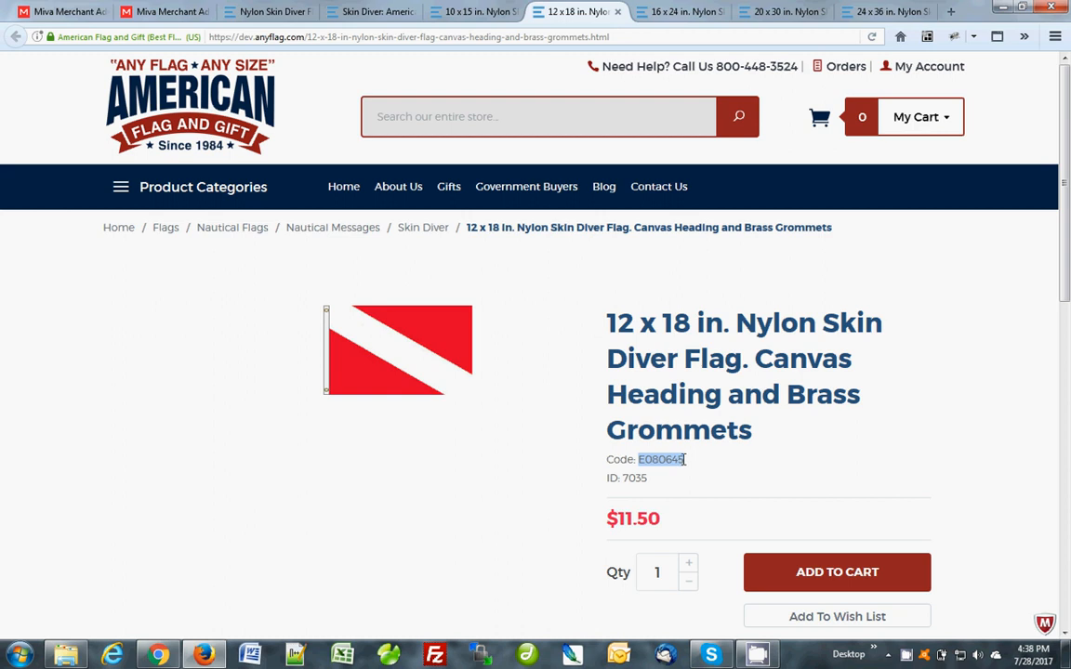
pyautogui.click(152, 11)
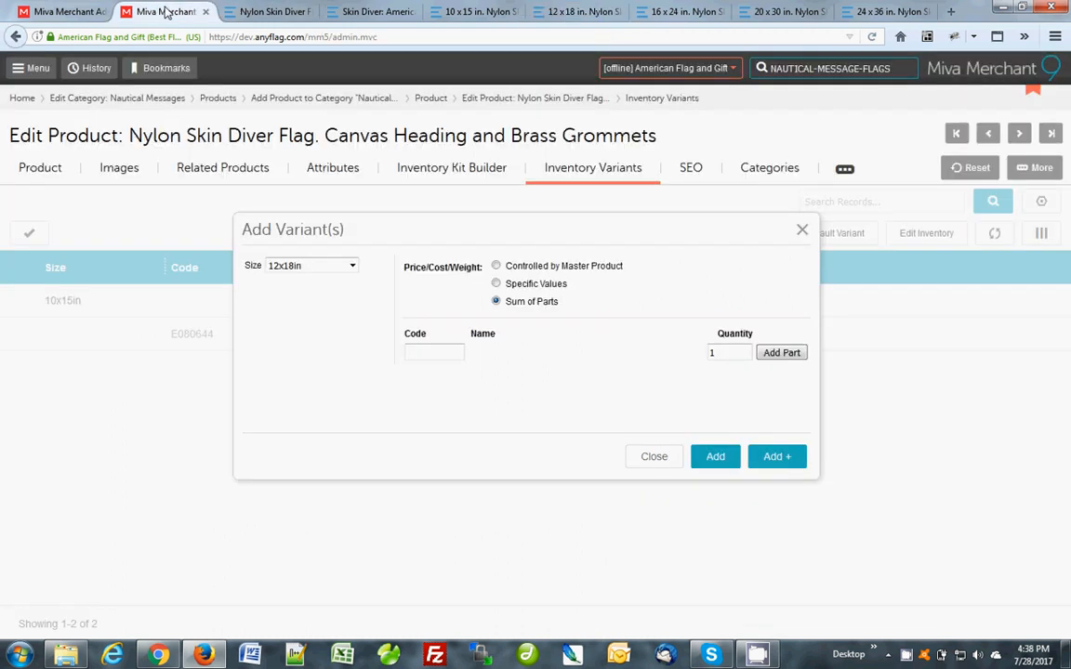
pyautogui.click(458, 356)
pyautogui.hotkey('ctrl', 'v')
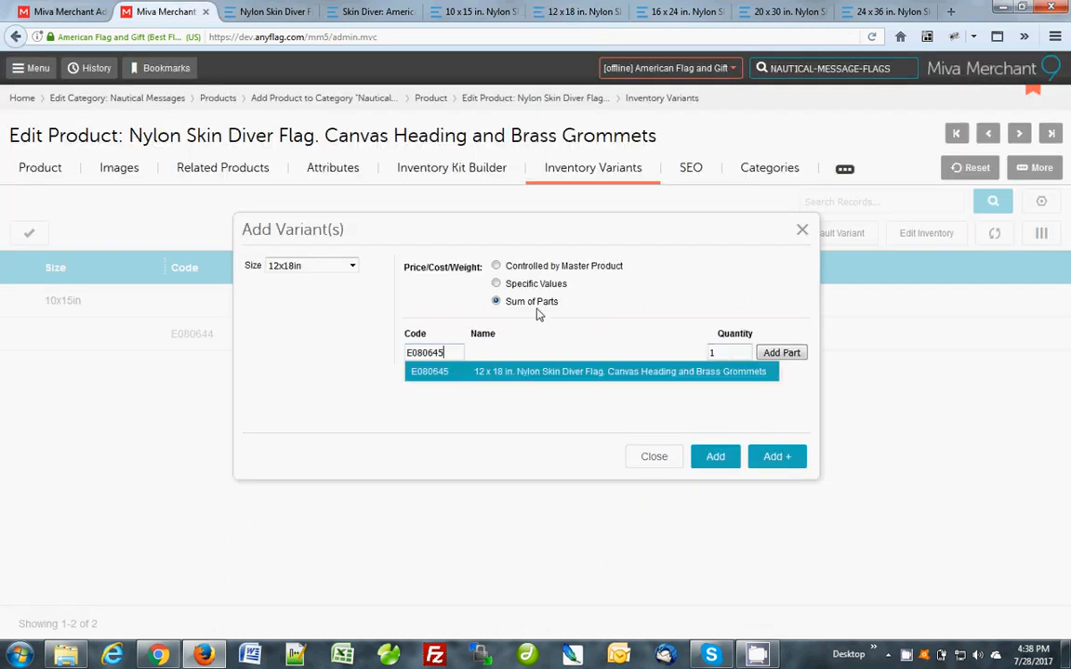
pyautogui.click(631, 375)
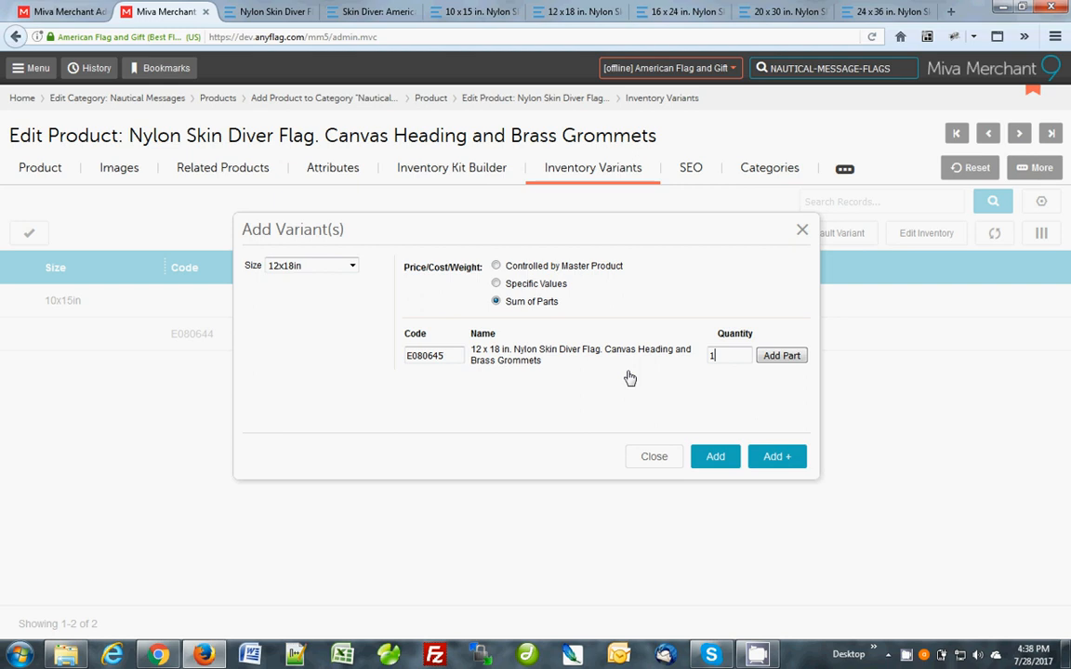
pyautogui.click(781, 357)
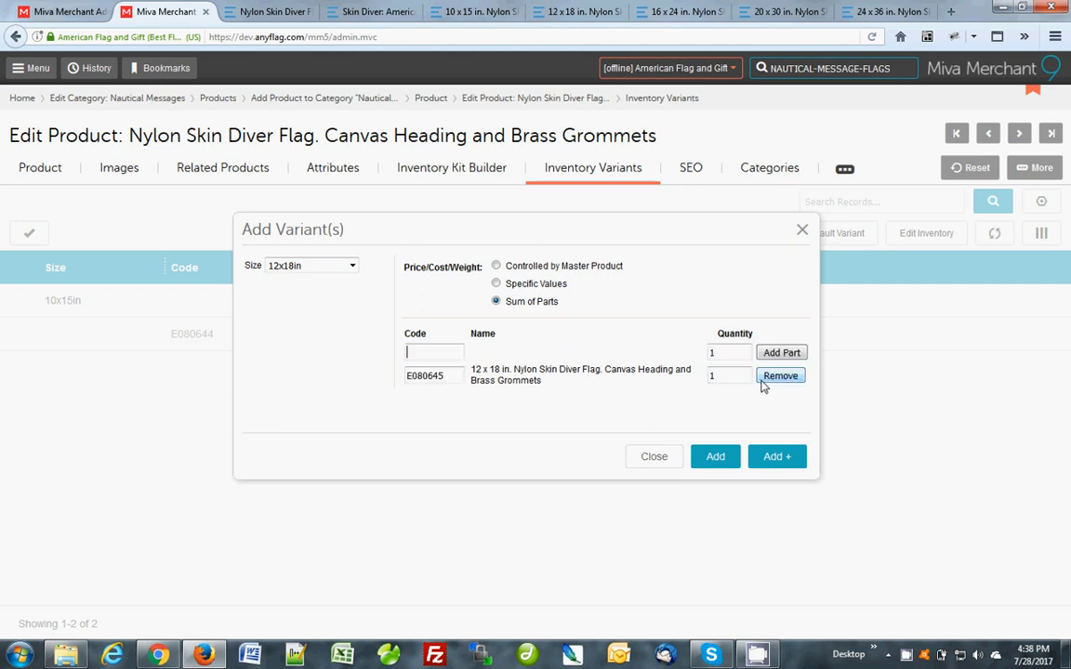
pyautogui.click(779, 459)
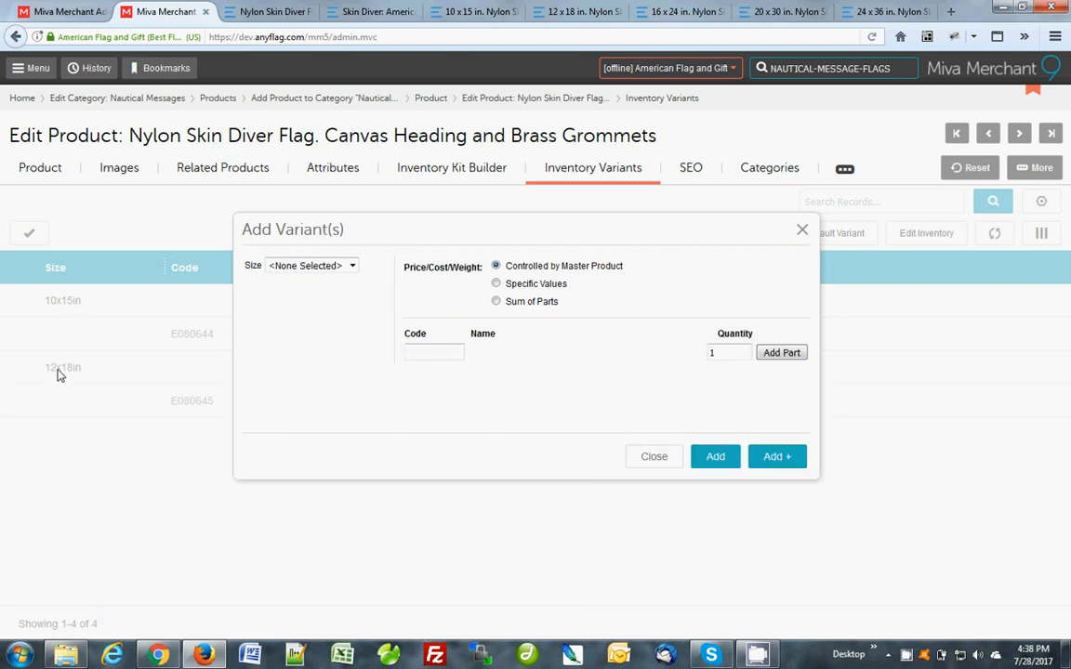
# Add a 16x24in inventory variant priced by Sum of Parts, with one part E080646 taken from the 16 x 24 in. listing
pyautogui.click(321, 267)
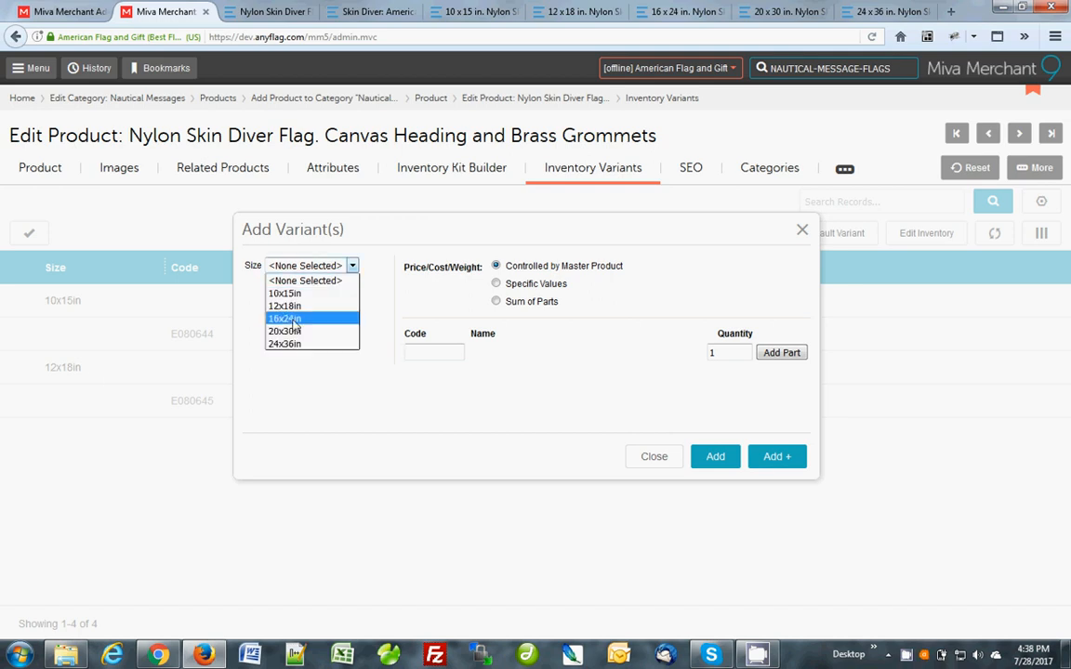
pyautogui.click(295, 319)
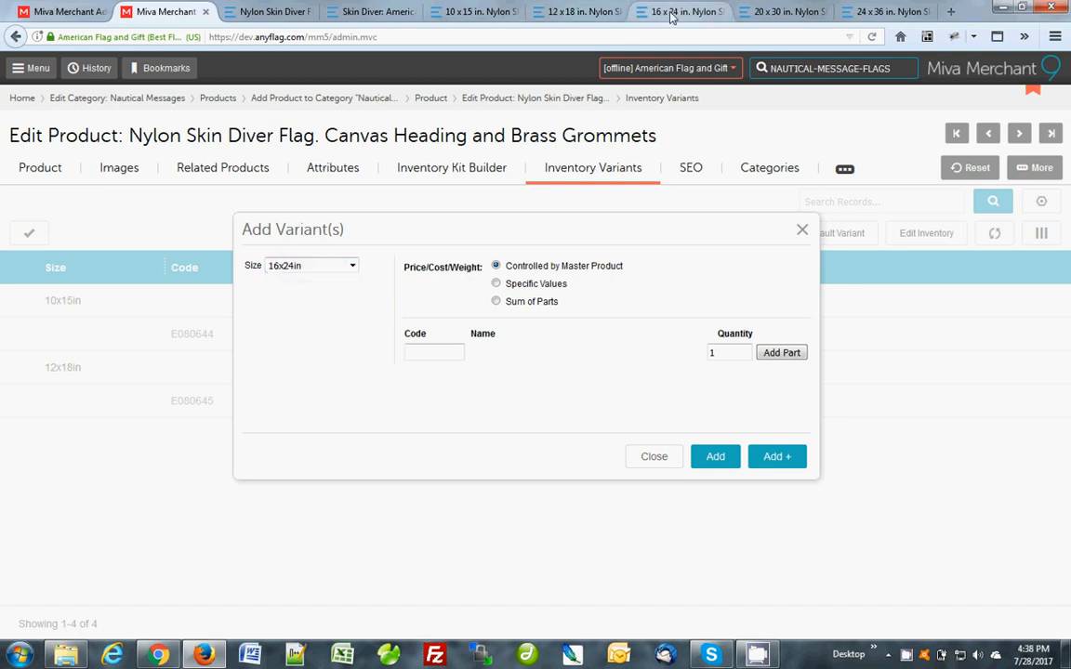
pyautogui.click(673, 12)
pyautogui.moveTo(684, 459); pyautogui.dragTo(644, 460)
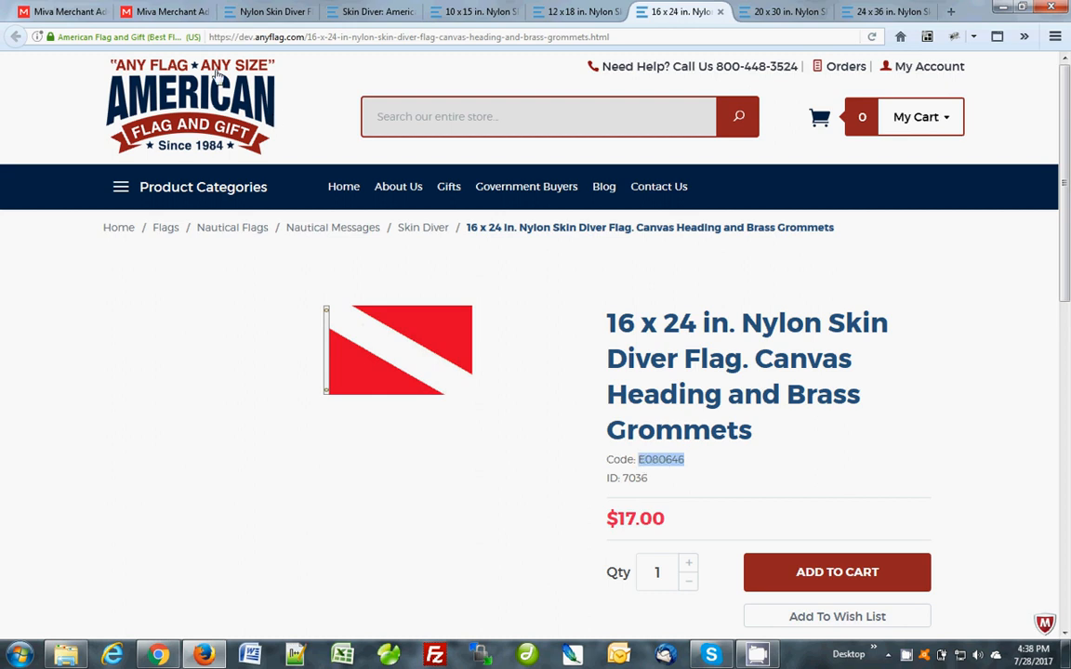
pyautogui.click(167, 11)
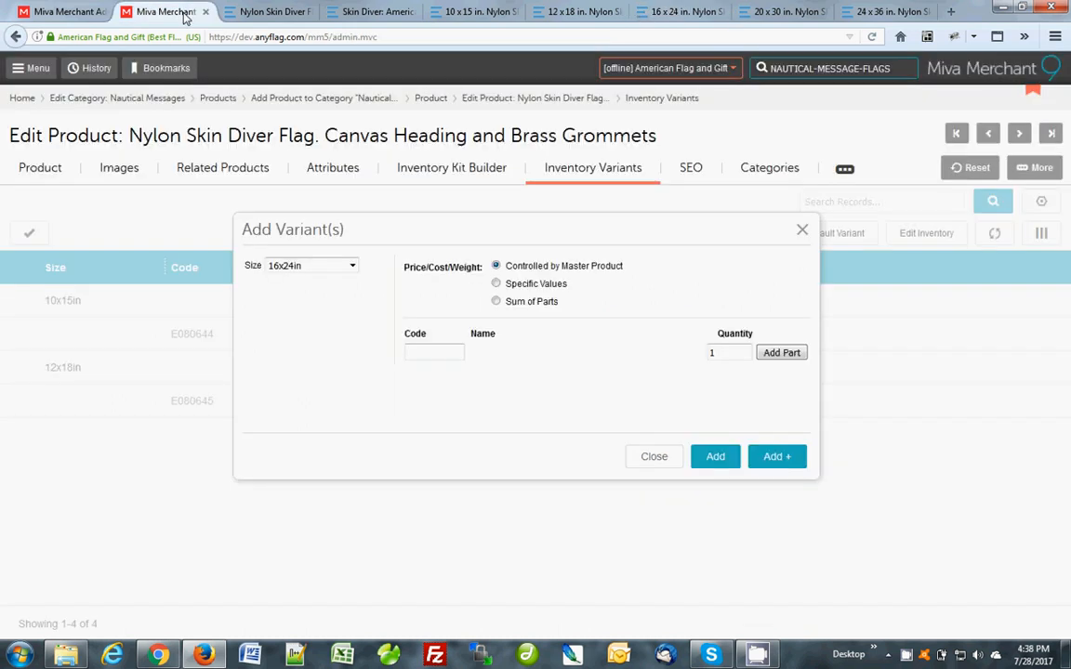
pyautogui.click(495, 301)
pyautogui.click(444, 353)
pyautogui.write('E080646')
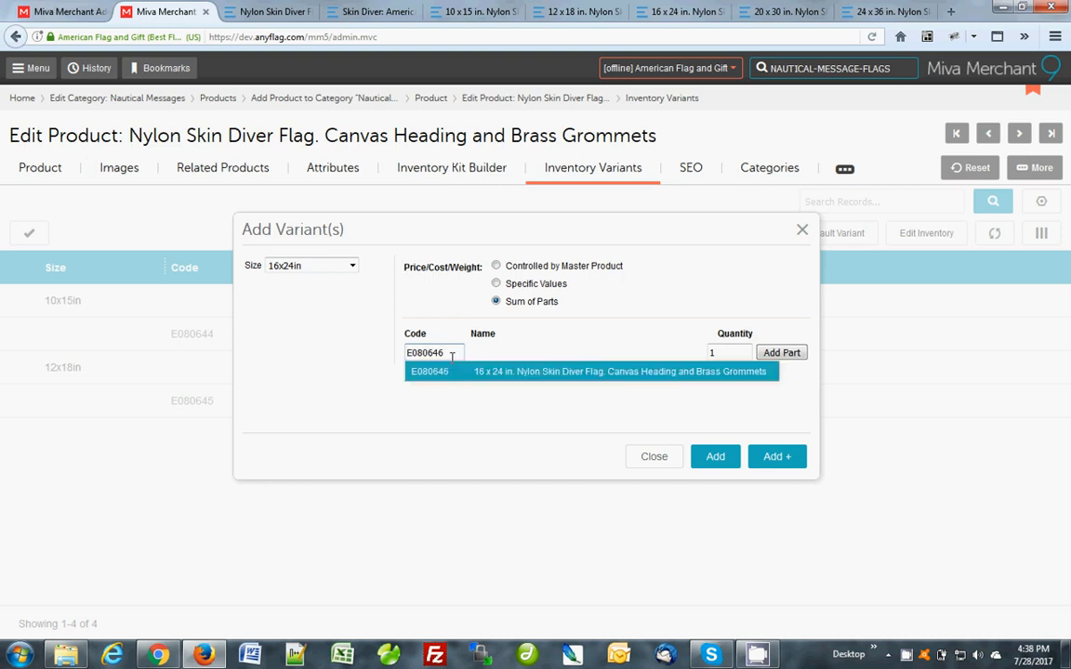
pyautogui.click(469, 372)
pyautogui.click(713, 356)
pyautogui.click(781, 356)
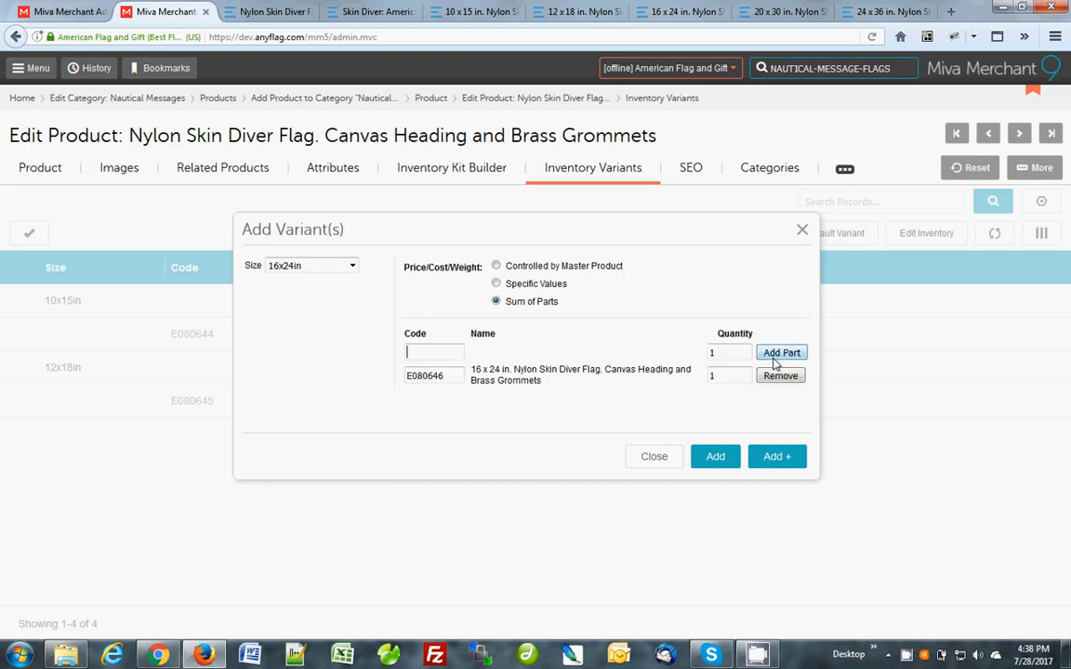
pyautogui.click(775, 458)
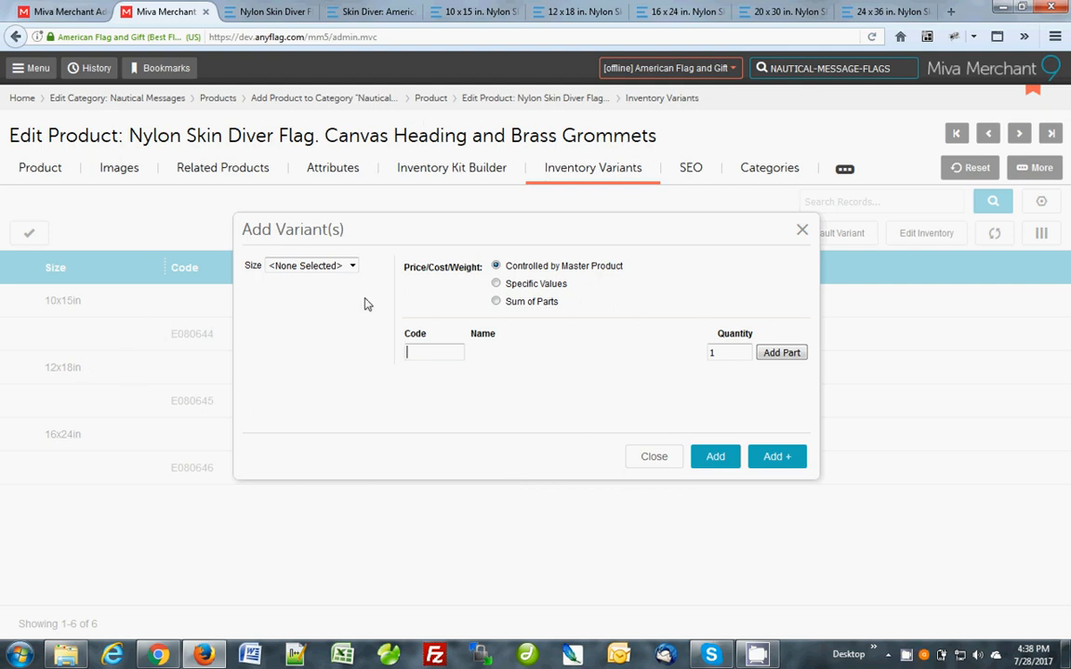
# Add a 20x30in inventory variant priced by Sum of Parts, with one part E080647 taken from the 20 x 30 in. listing
pyautogui.click(351, 266)
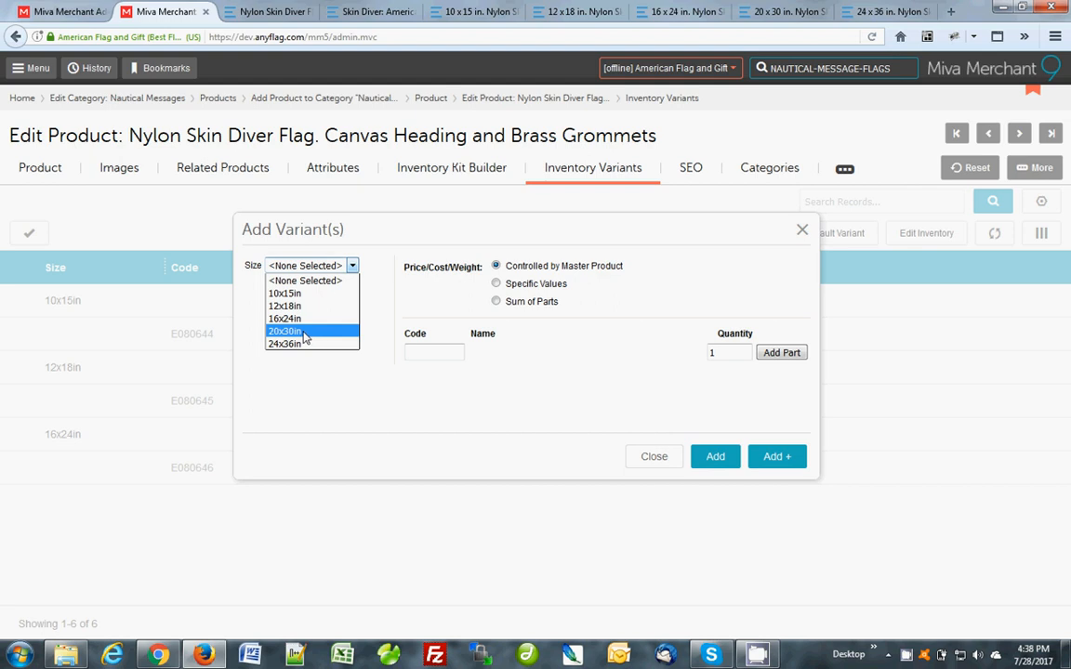
pyautogui.click(285, 331)
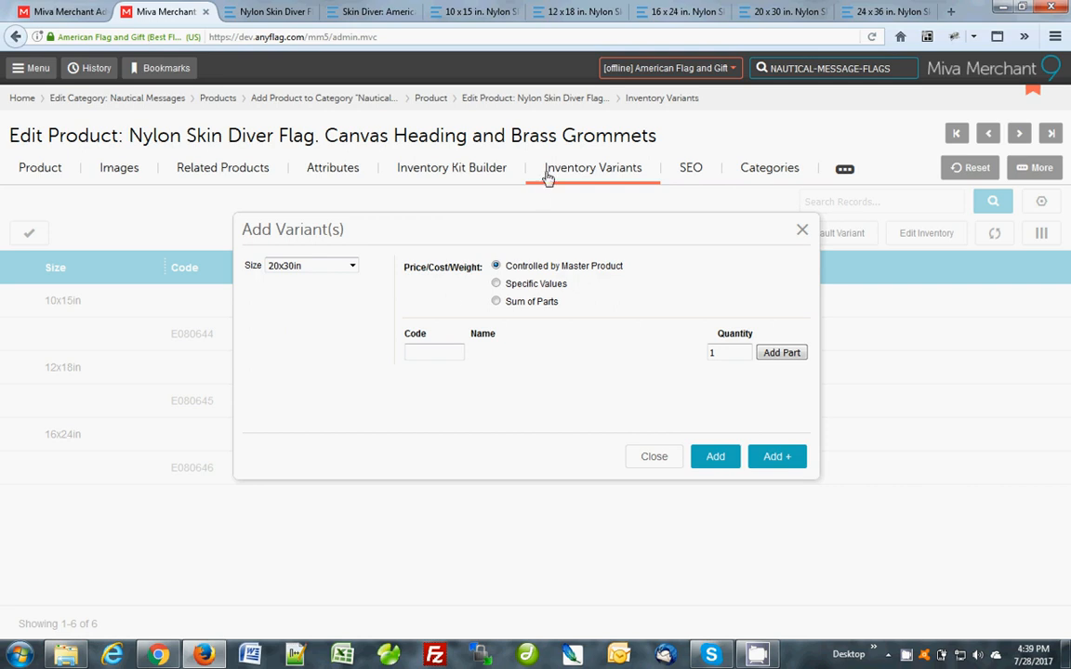
pyautogui.click(785, 12)
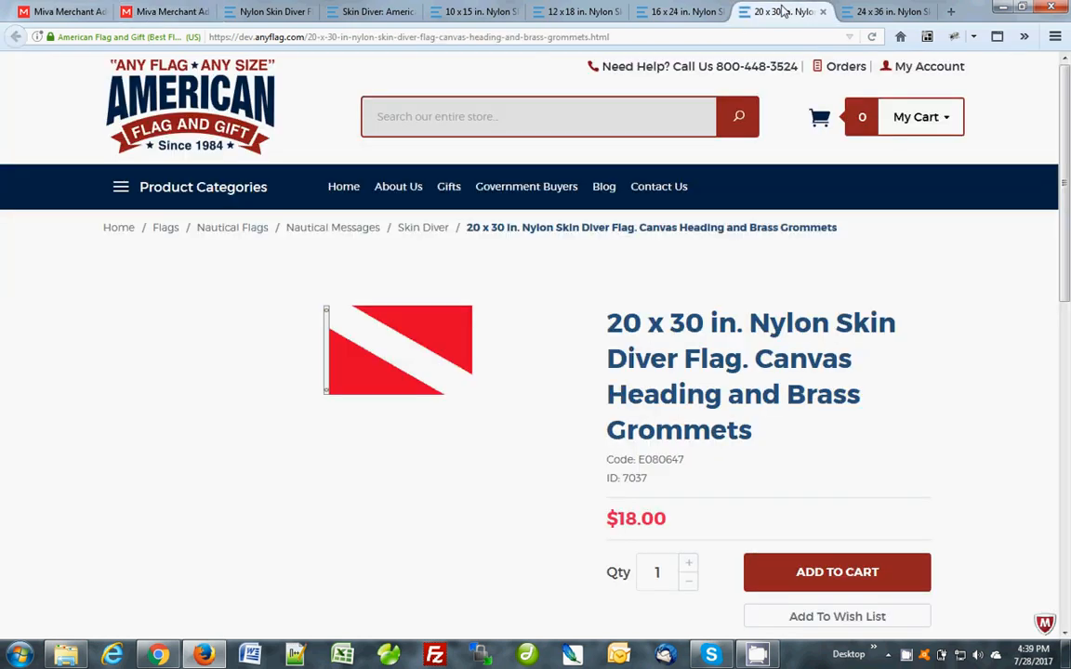
pyautogui.moveTo(688, 460); pyautogui.dragTo(643, 458)
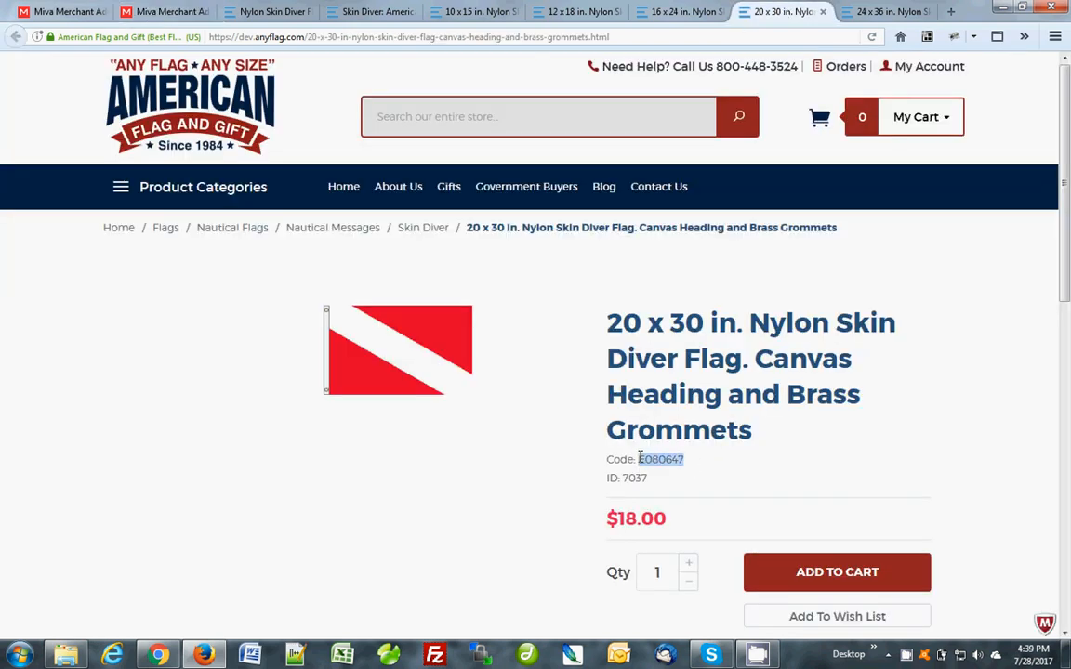
pyautogui.click(172, 12)
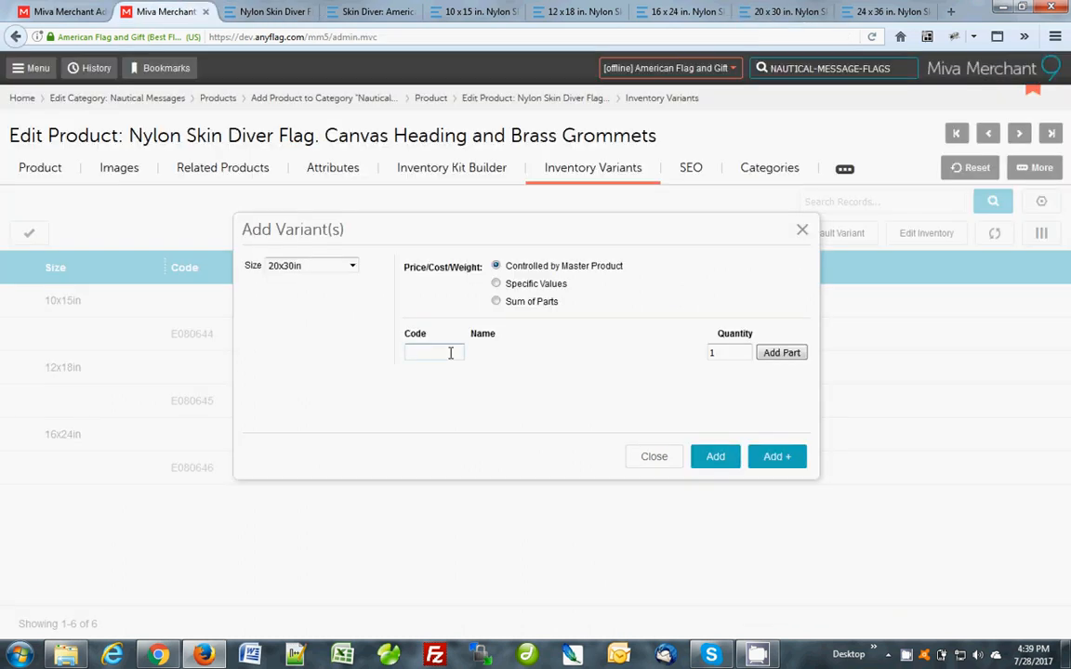
pyautogui.write('E080647')
pyautogui.press('Tab')
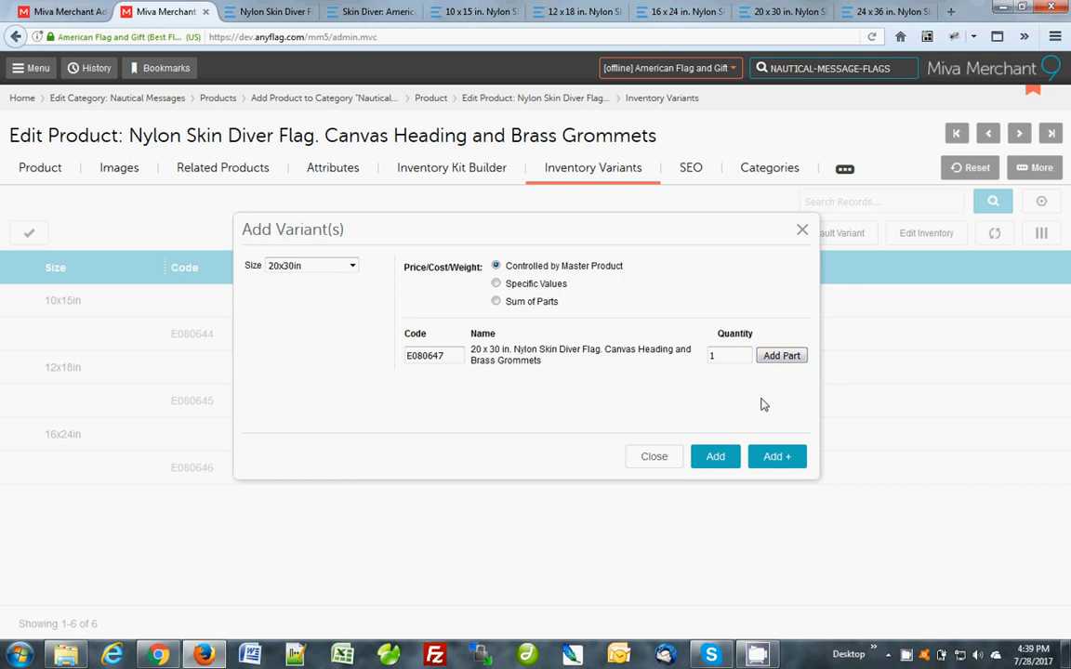
pyautogui.click(777, 457)
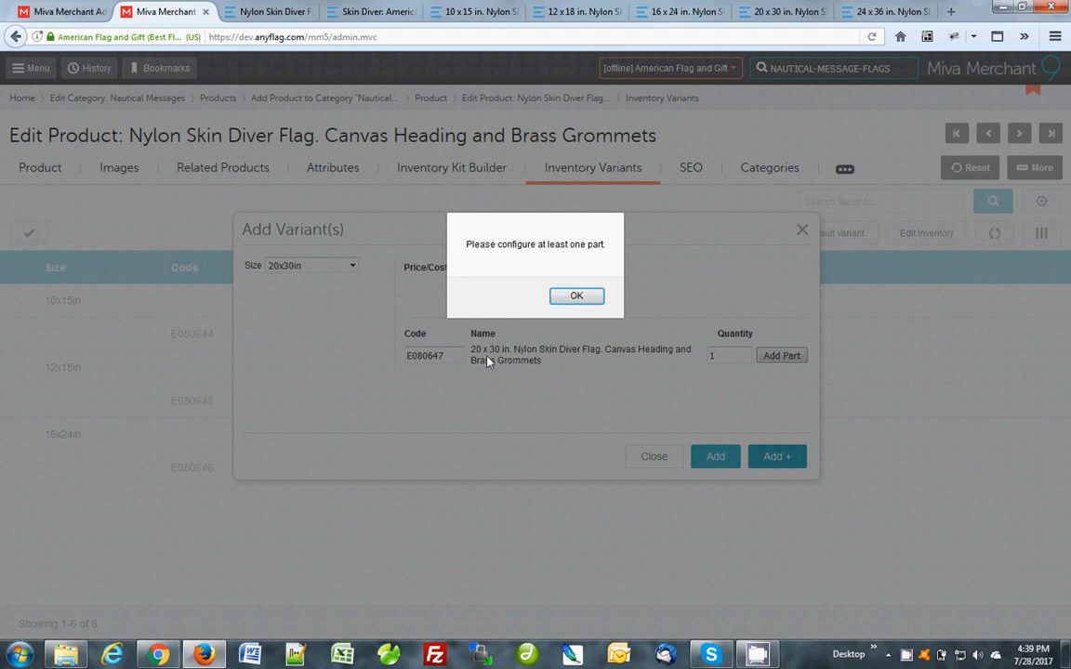
pyautogui.click(574, 295)
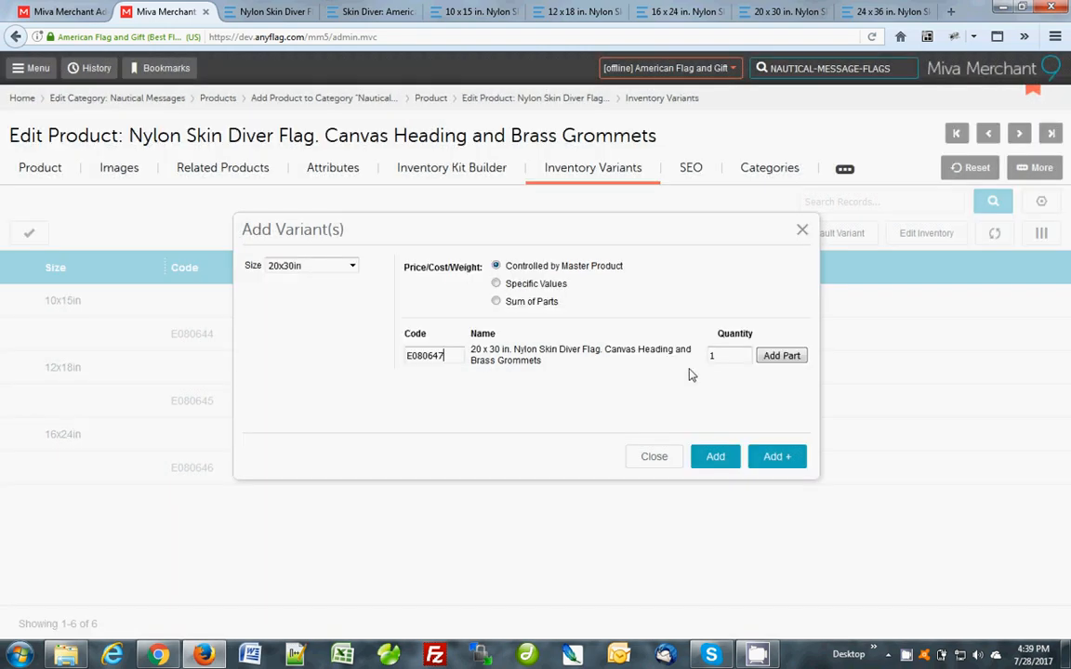
pyautogui.click(777, 357)
pyautogui.click(502, 302)
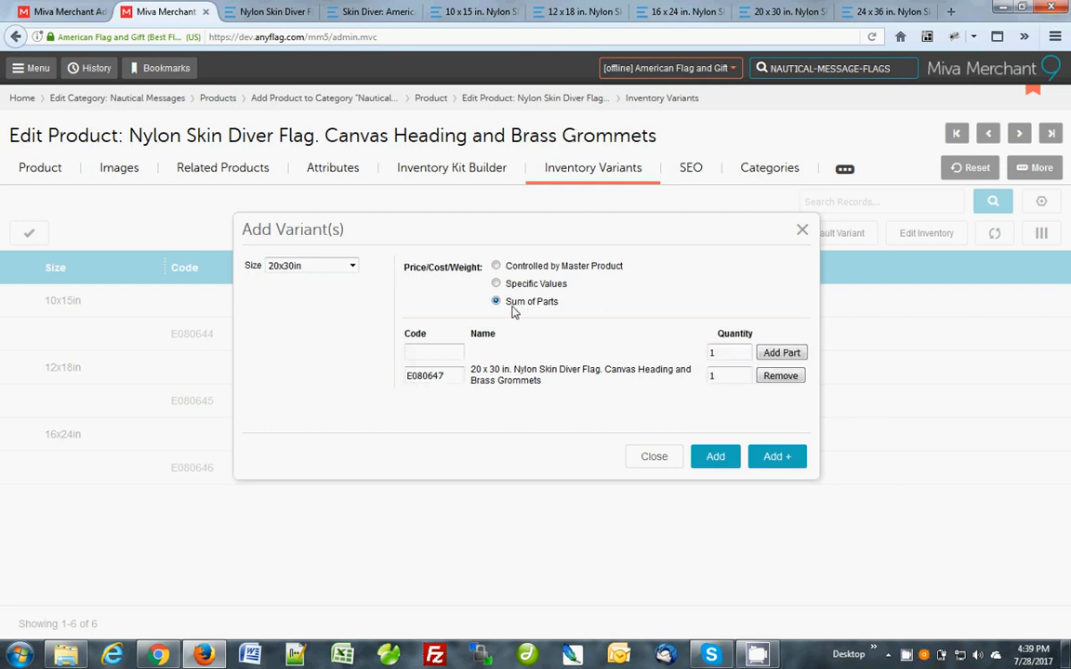
pyautogui.click(772, 455)
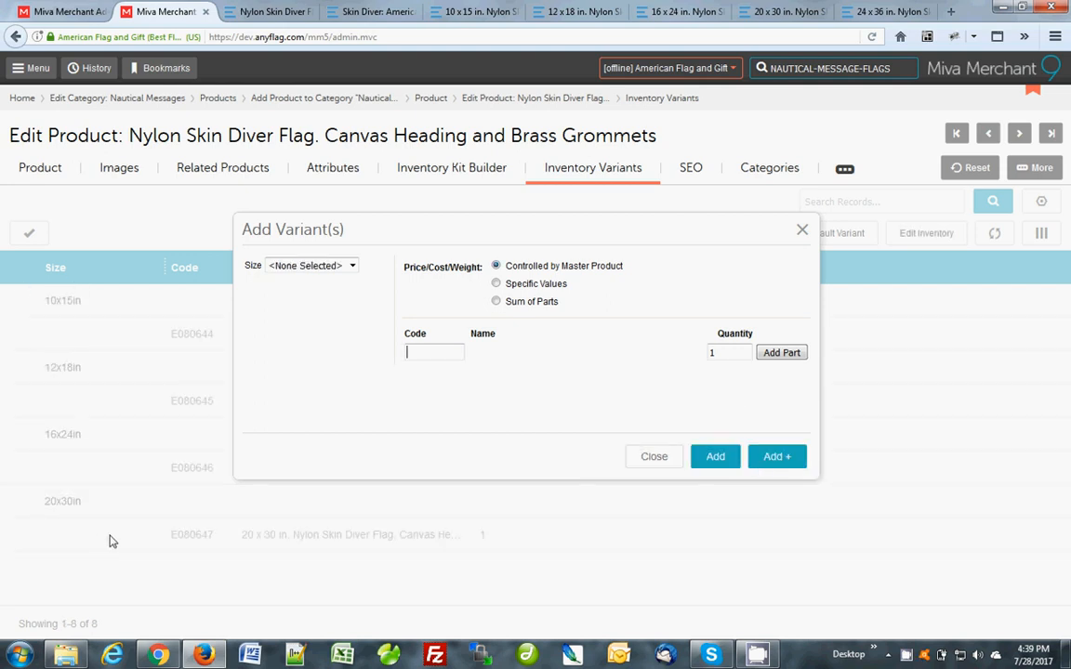
# Add a 24x36in inventory variant with one part E080648 from the 24 x 36 in. listing, and finish adding variants
pyautogui.click(316, 266)
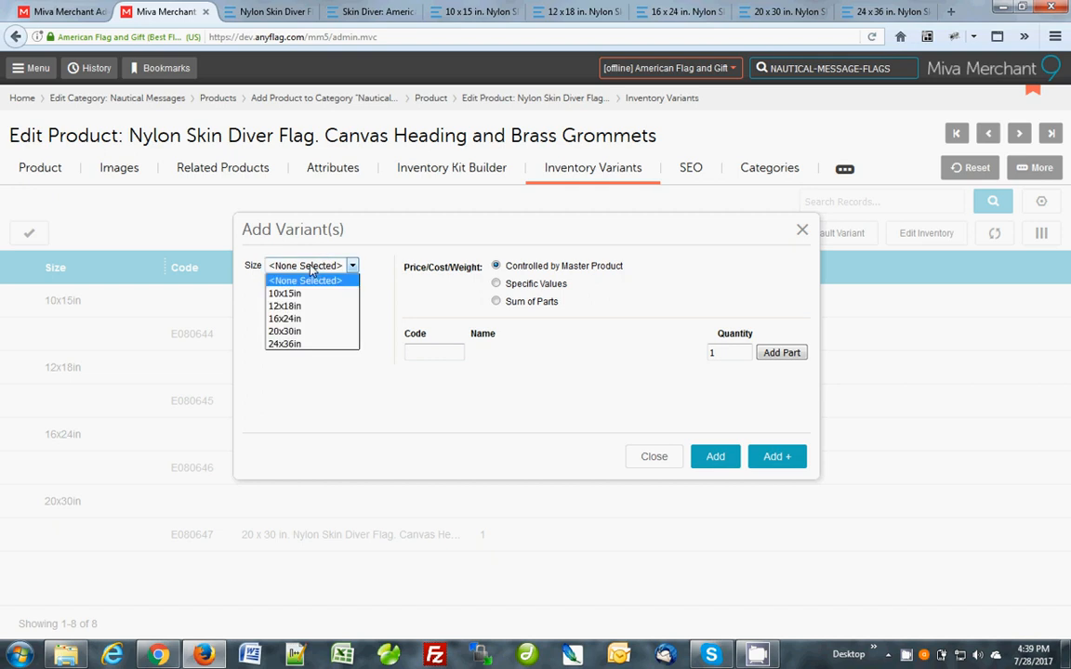
pyautogui.click(286, 344)
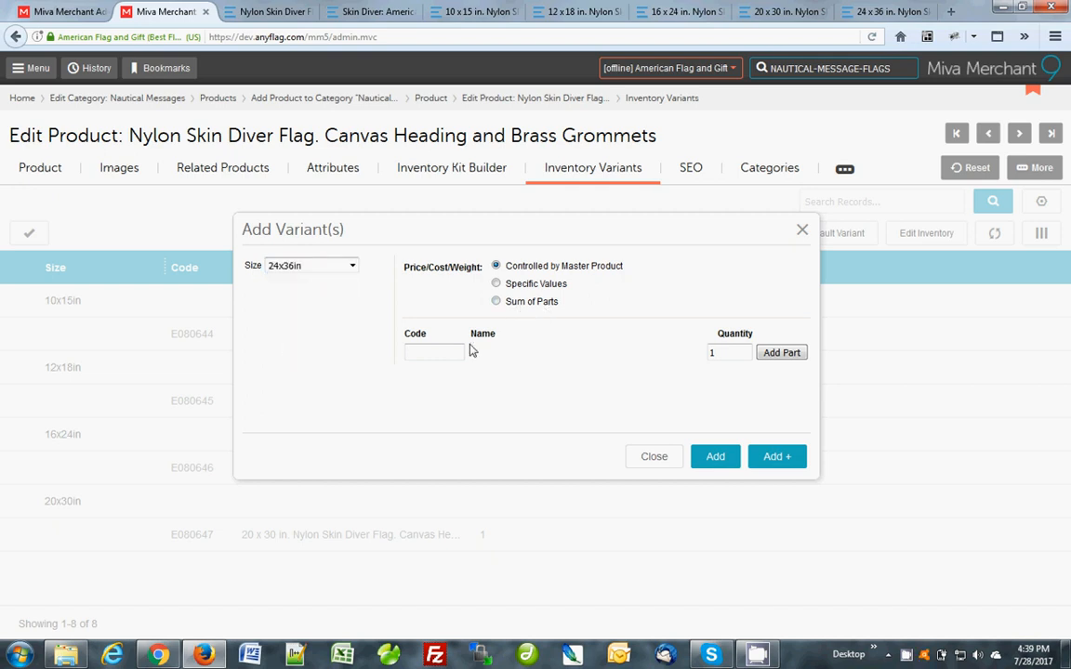
pyautogui.click(883, 11)
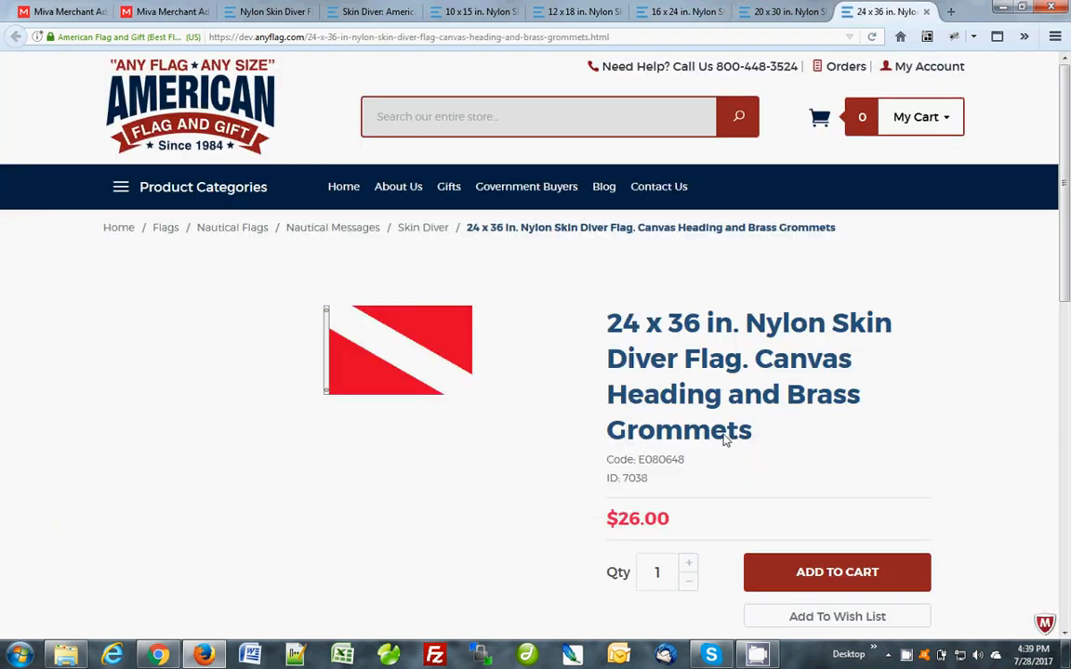
pyautogui.moveTo(686, 460); pyautogui.dragTo(641, 460)
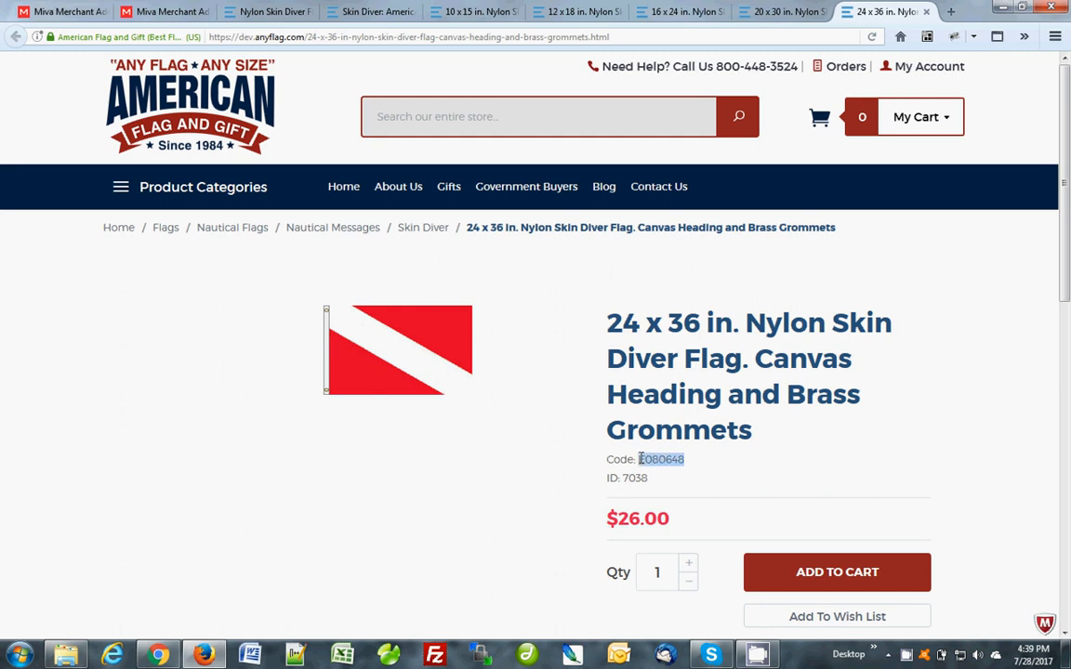
pyautogui.click(168, 12)
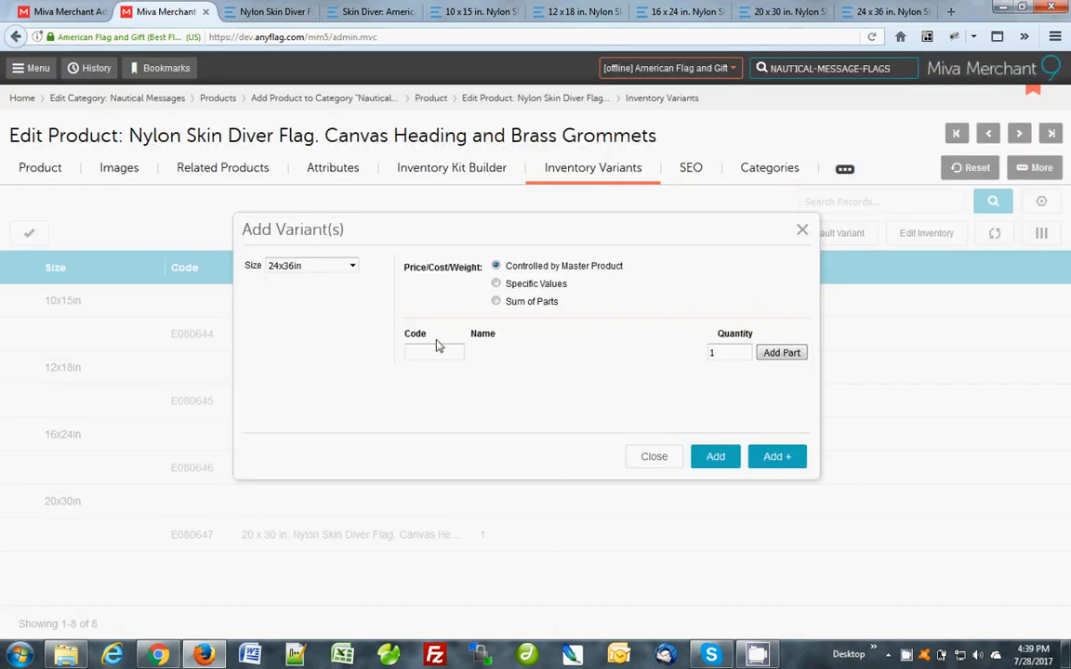
pyautogui.write('E080648')
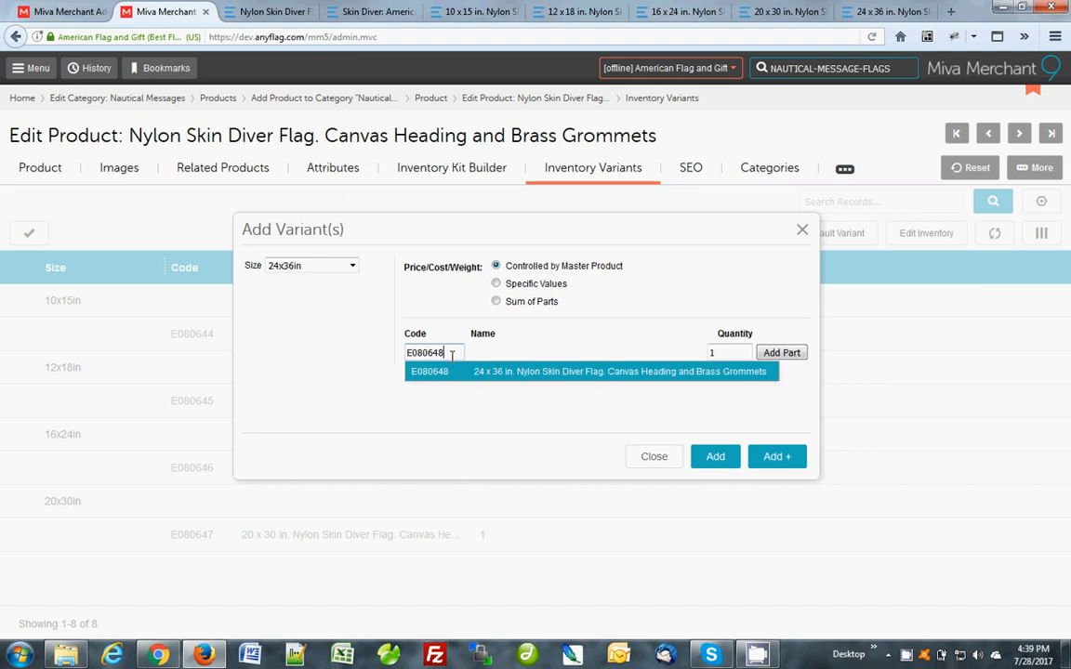
pyautogui.click(488, 370)
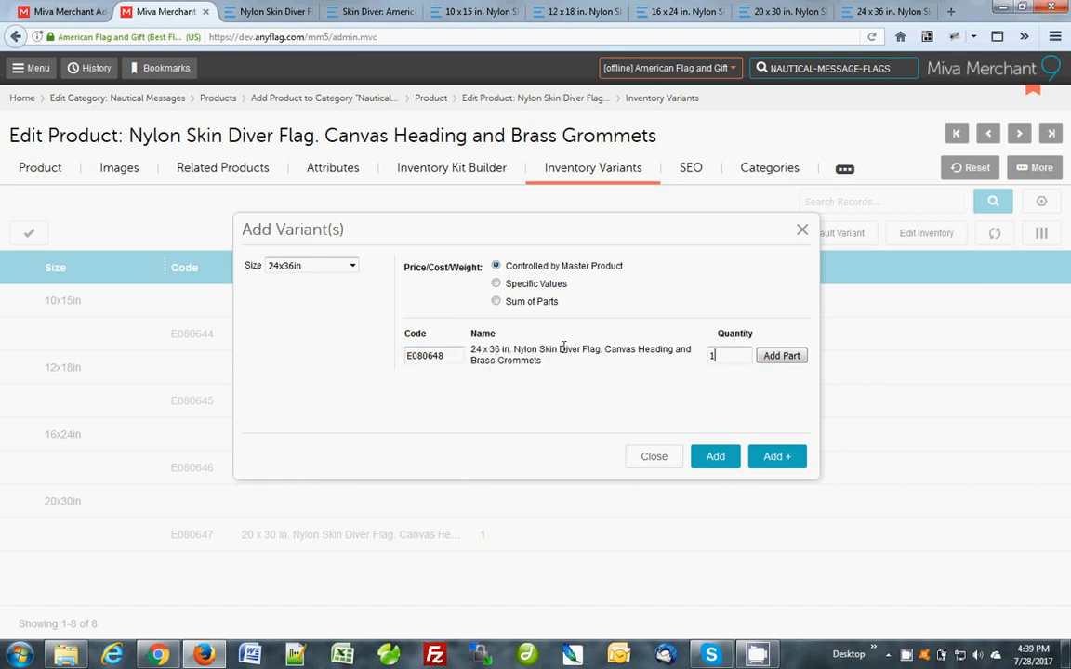
pyautogui.click(781, 356)
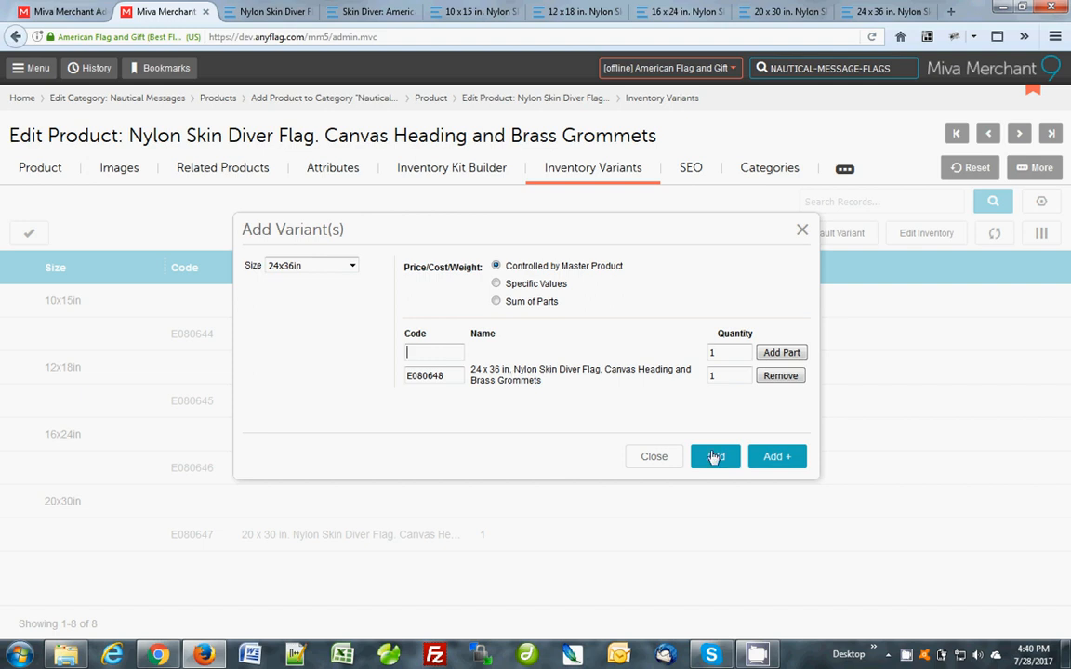
pyautogui.click(796, 457)
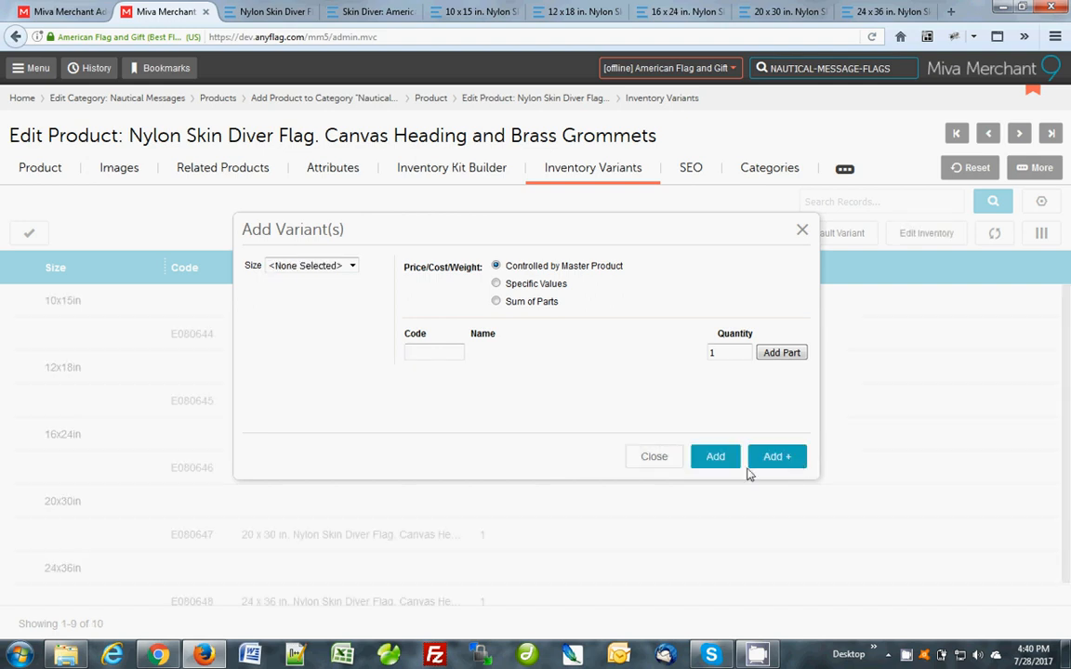
pyautogui.click(655, 458)
# Check the pricing mode of the 16x24in variant and set the 24x36in variant's Price/Cost/Weight to Sum of Parts
pyautogui.scroll(-1, 643, 462)
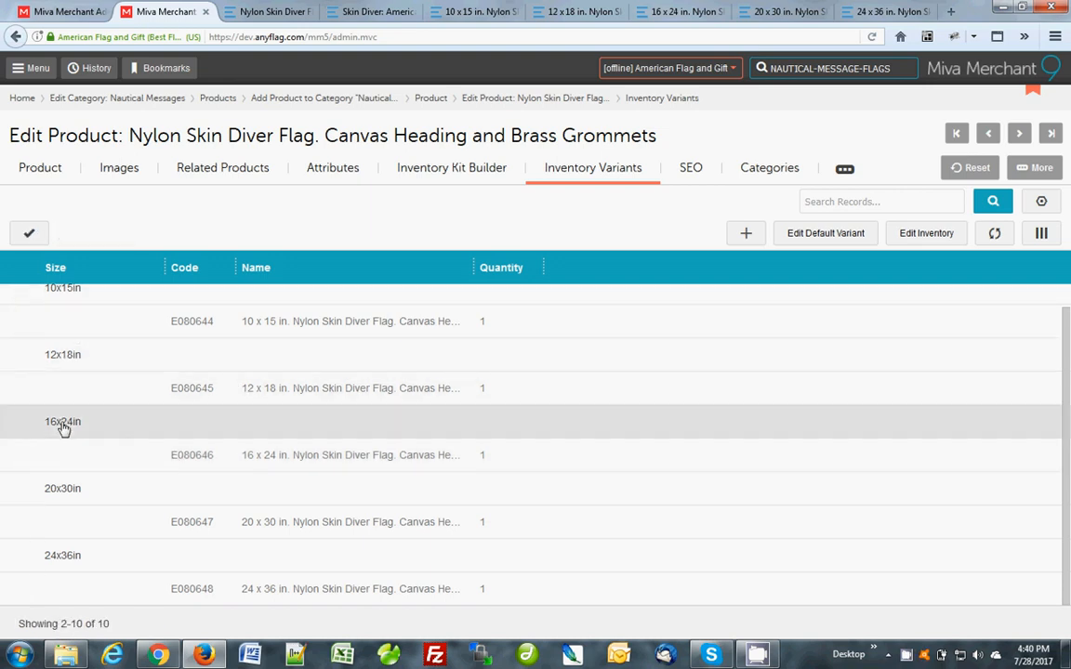
pyautogui.doubleClick(63, 428)
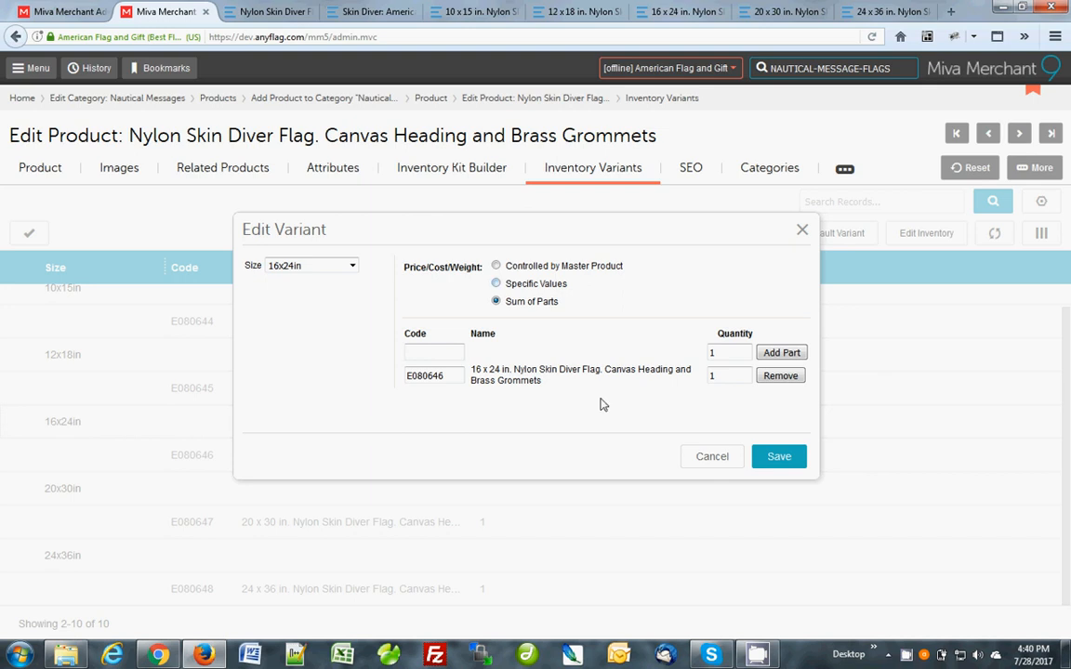
pyautogui.click(713, 460)
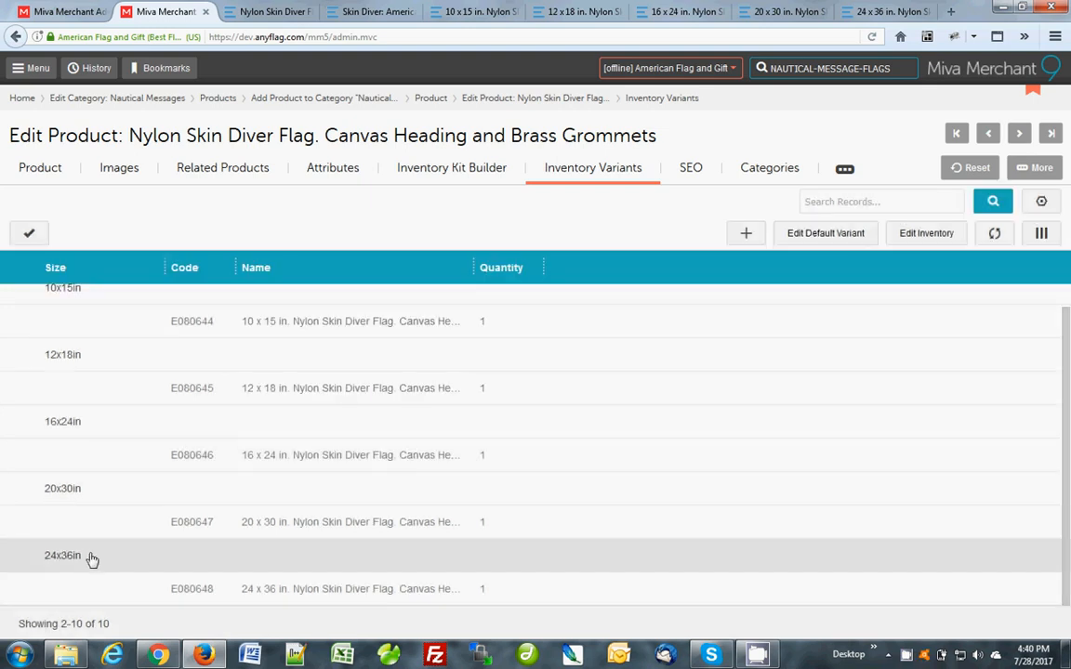
pyautogui.doubleClick(86, 558)
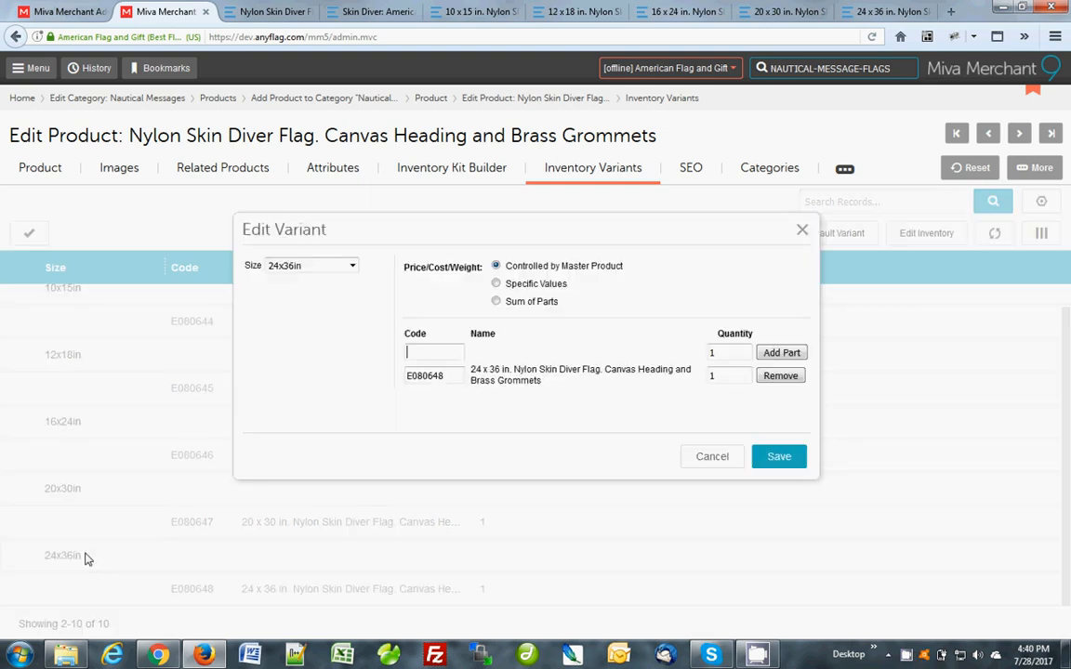
pyautogui.click(495, 301)
pyautogui.click(779, 458)
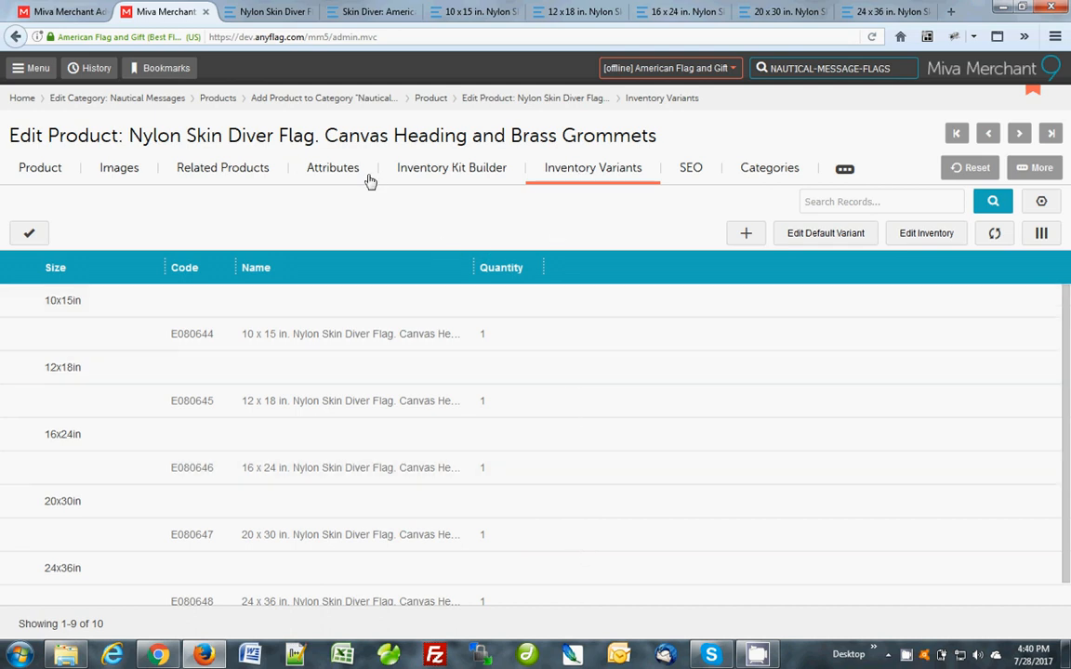
# Review the product's Size attribute options, and check the sizes and prices on the refreshed storefront page of the new flag
pyautogui.click(321, 165)
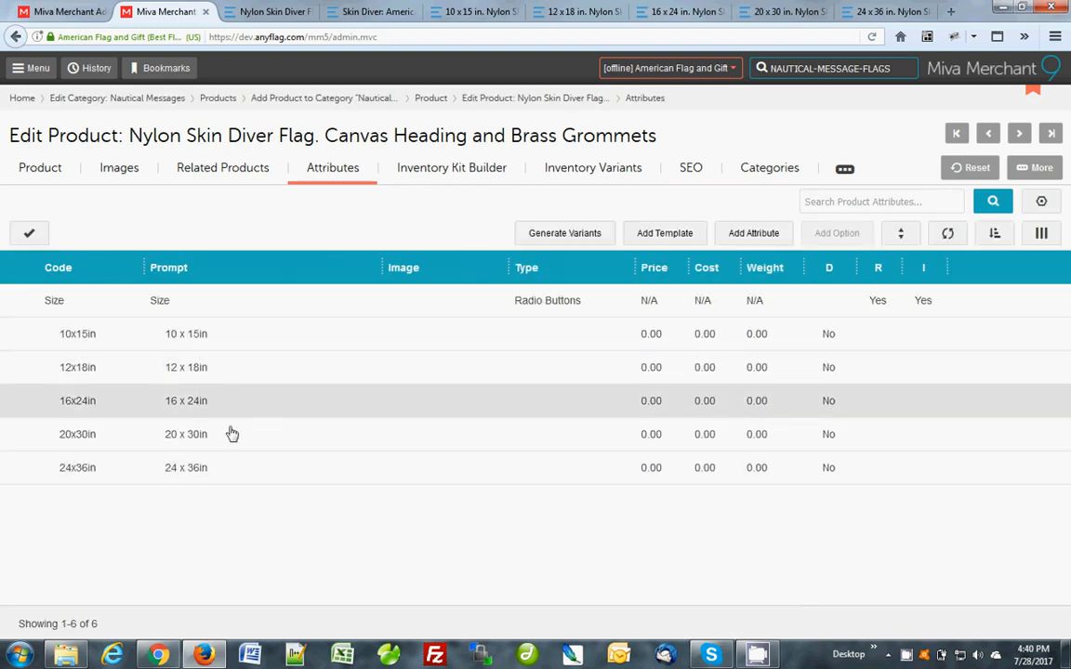
pyautogui.click(240, 14)
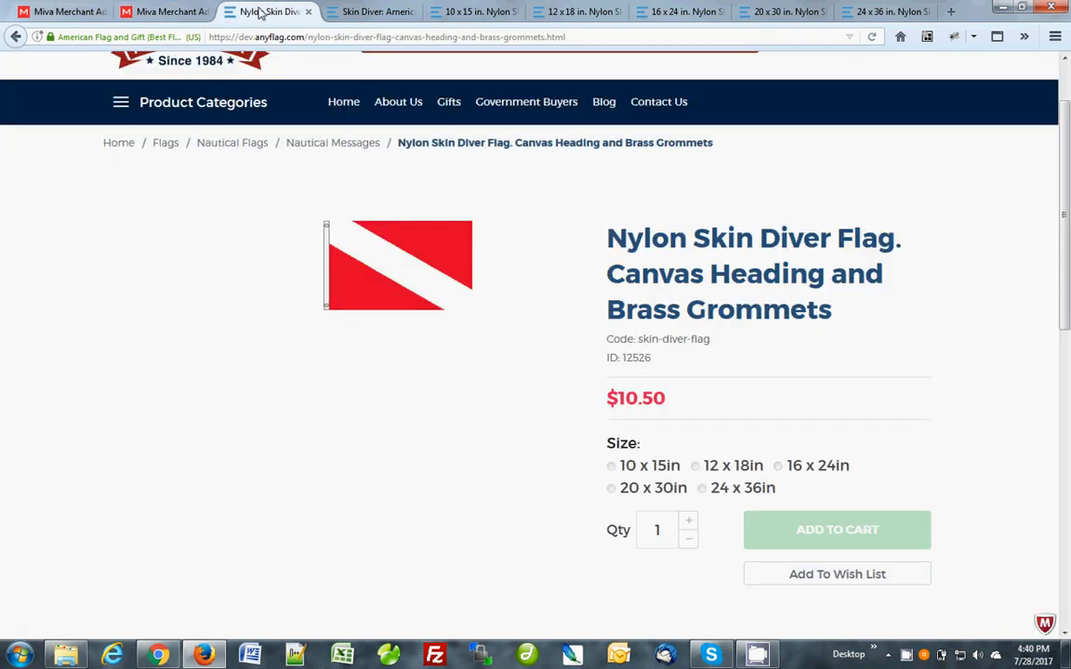
pyautogui.click(871, 37)
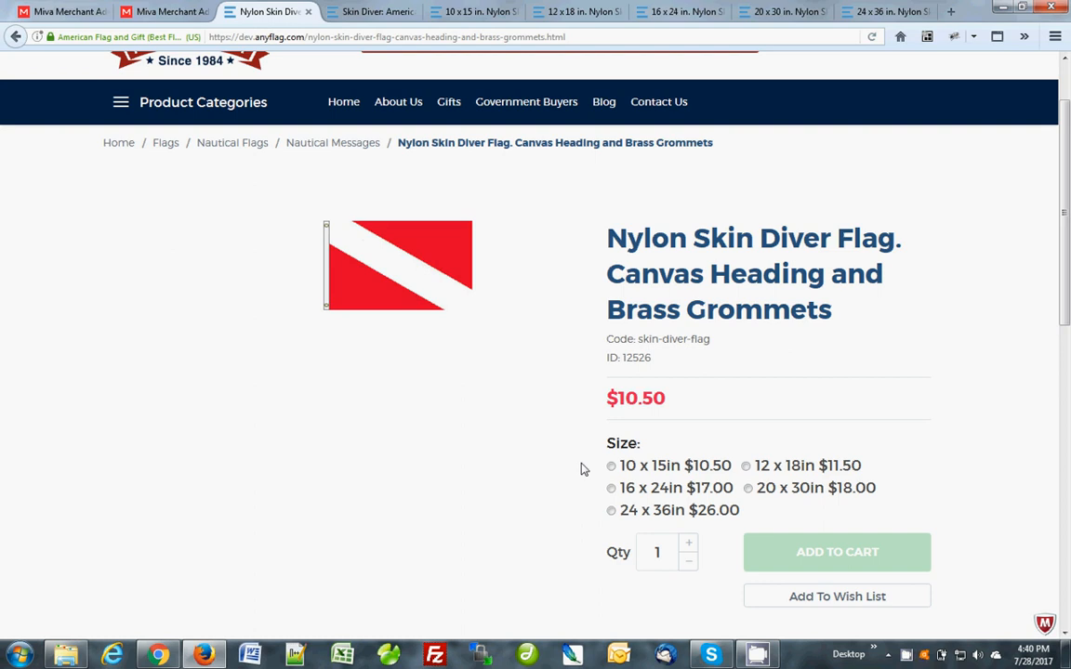
pyautogui.scroll(2, 968, 449)
pyautogui.scroll(-2, 968, 446)
pyautogui.scroll(-1, 968, 441)
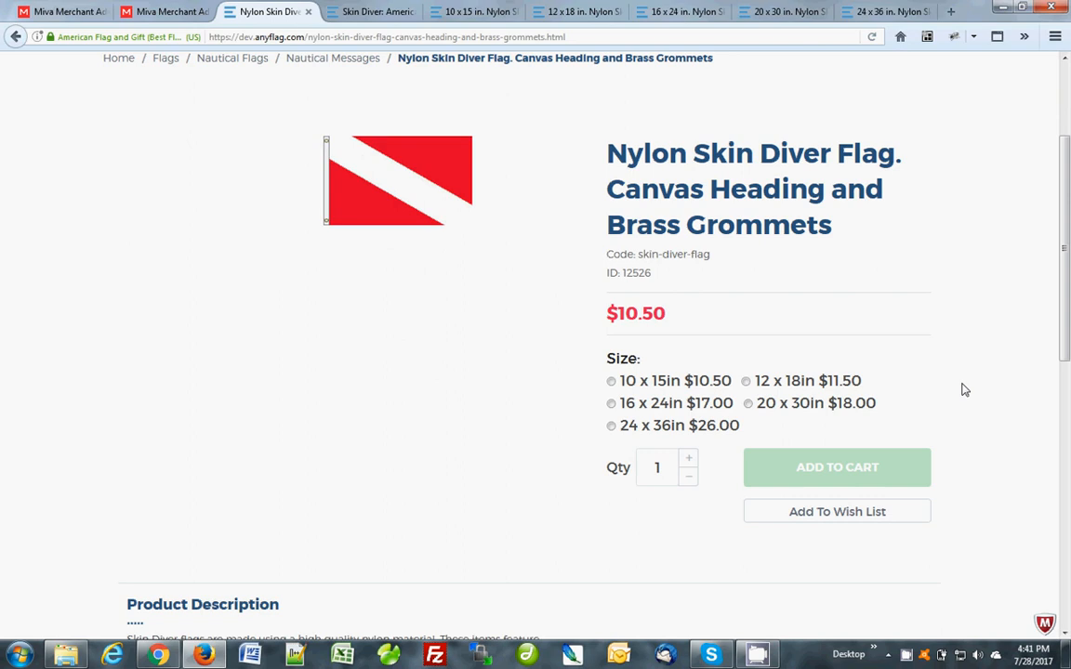
# Try the 20 x 30in size on the storefront page, and reload the page to examine its initial size selection and price
pyautogui.click(865, 468)
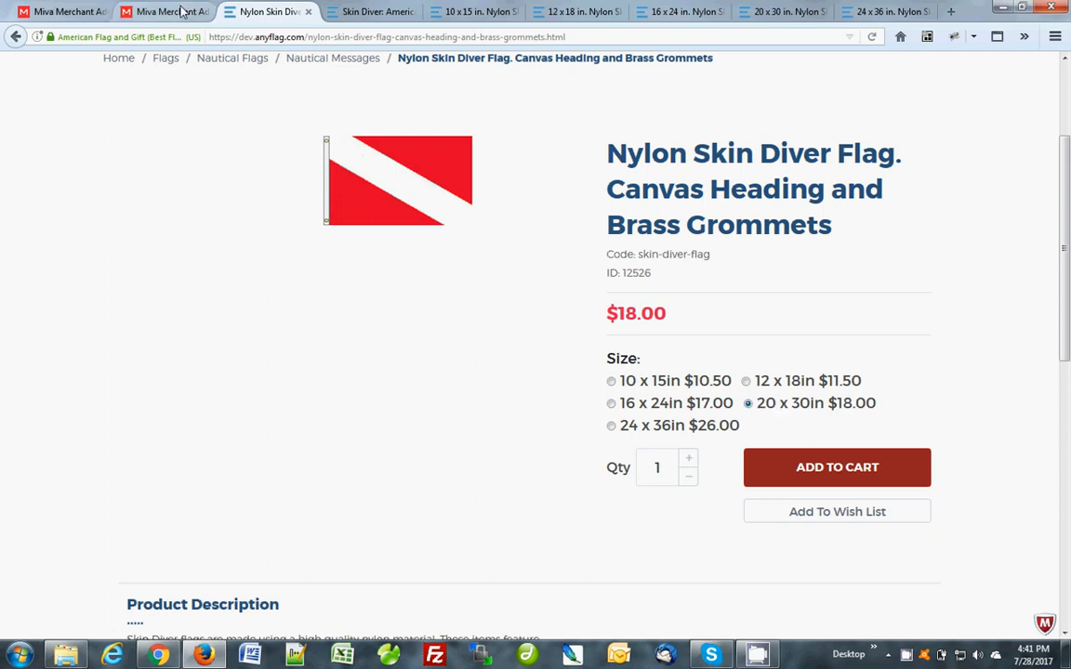
pyautogui.click(614, 38)
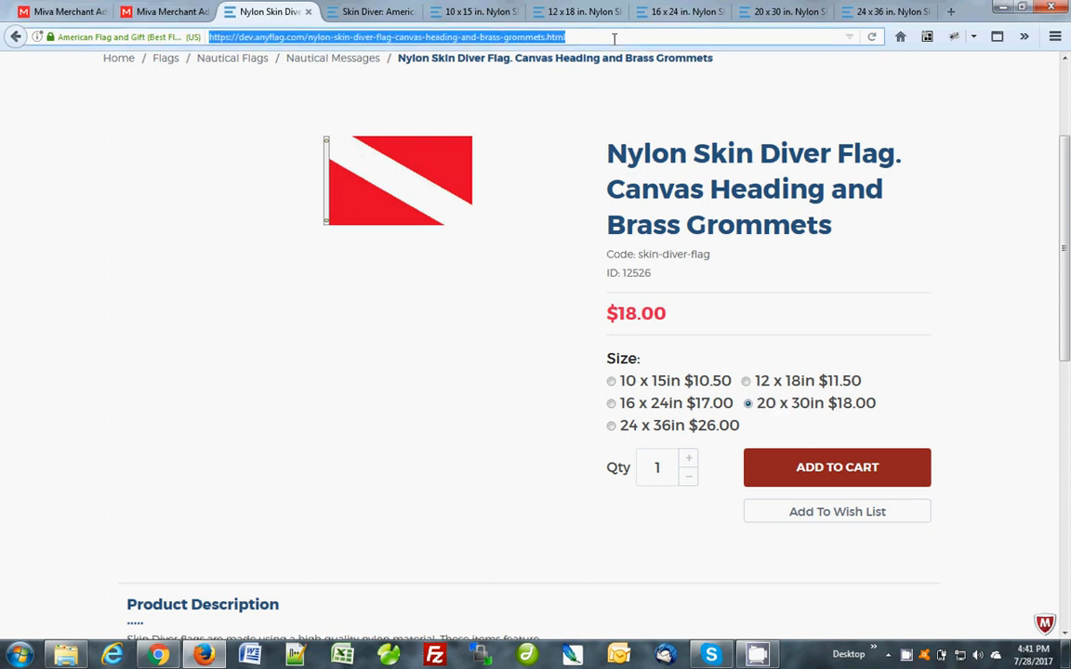
pyautogui.press('Return')
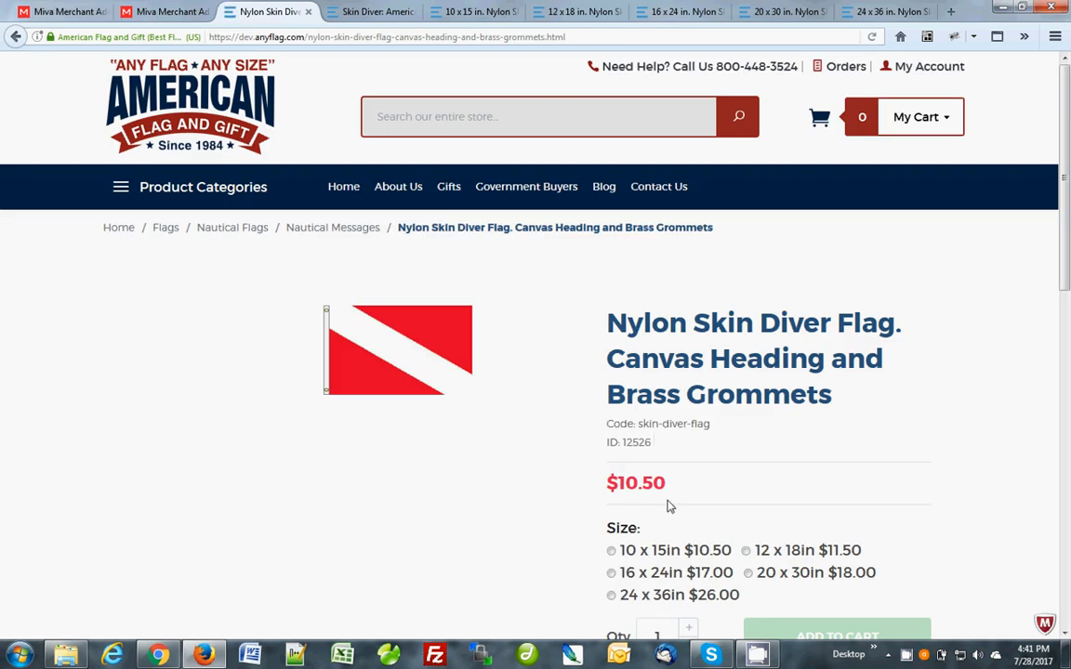
pyautogui.scroll(-2, 697, 465)
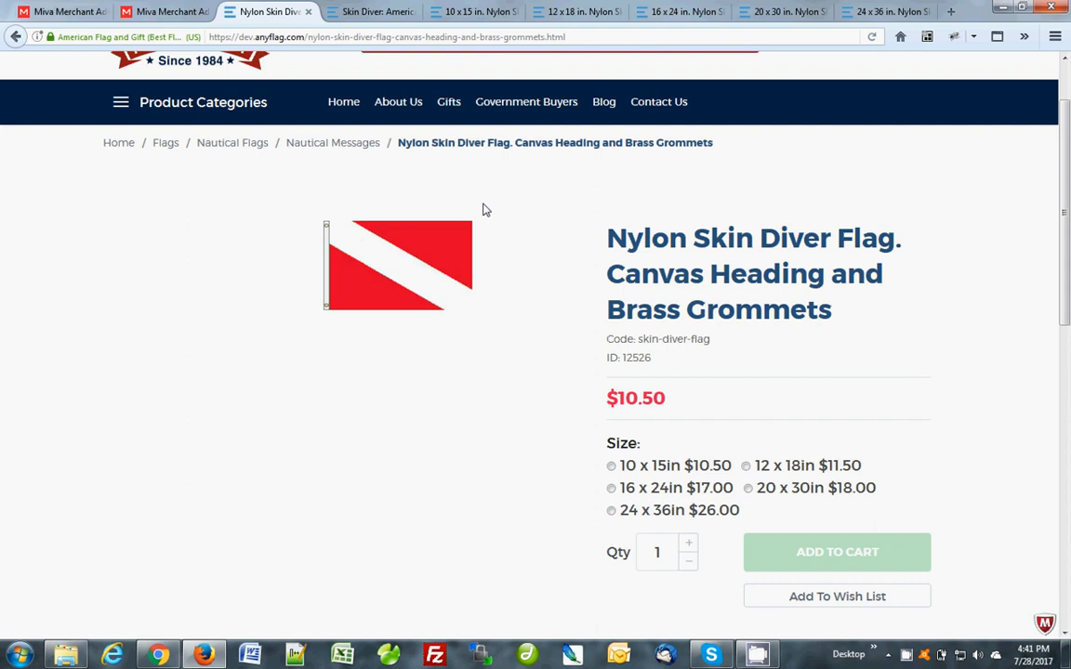
# Make 10x15in the default option of the flag's Size attribute and save the change
pyautogui.click(167, 13)
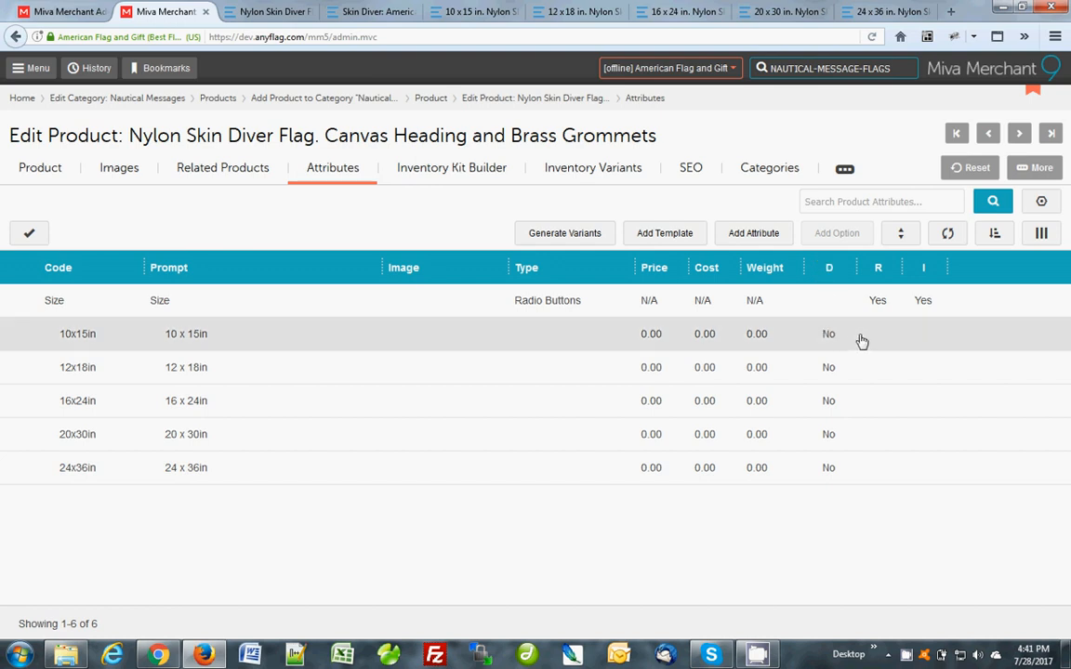
pyautogui.doubleClick(863, 342)
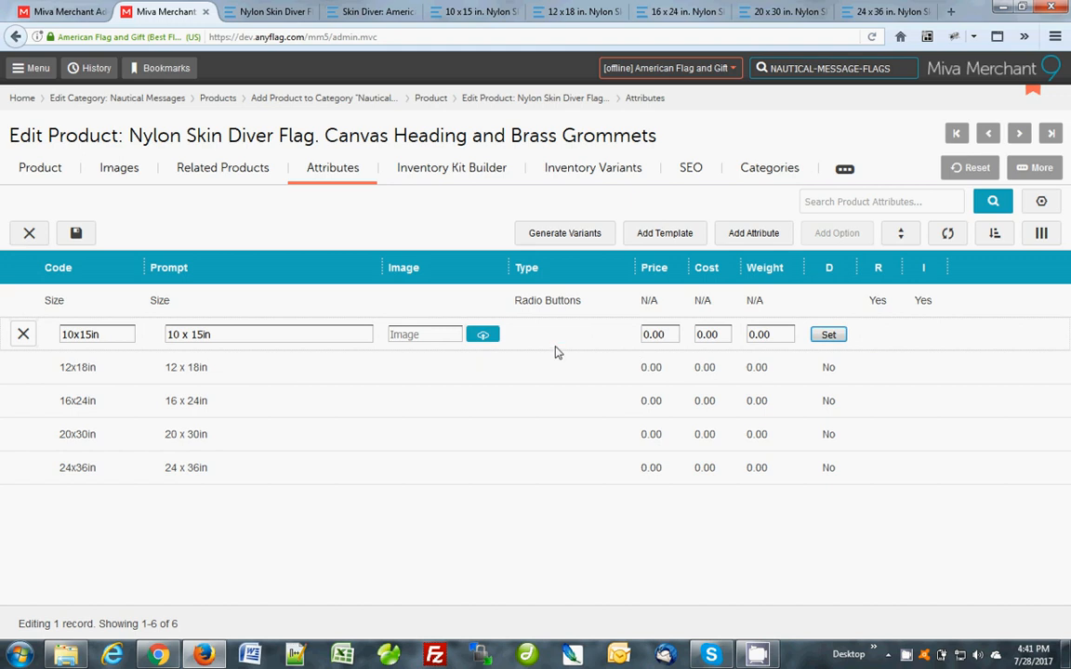
pyautogui.click(828, 335)
pyautogui.click(29, 234)
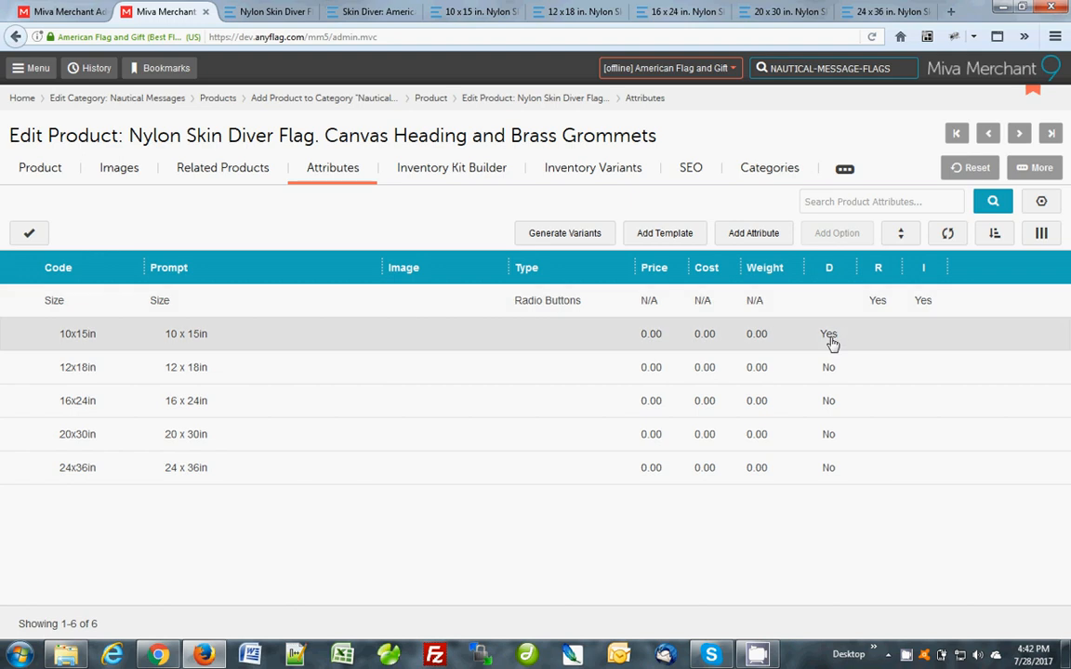
# Reload the new flag's storefront page, check its default size, and try the 12 x 18in and 20 x 30in sizes to compare prices
pyautogui.click(265, 11)
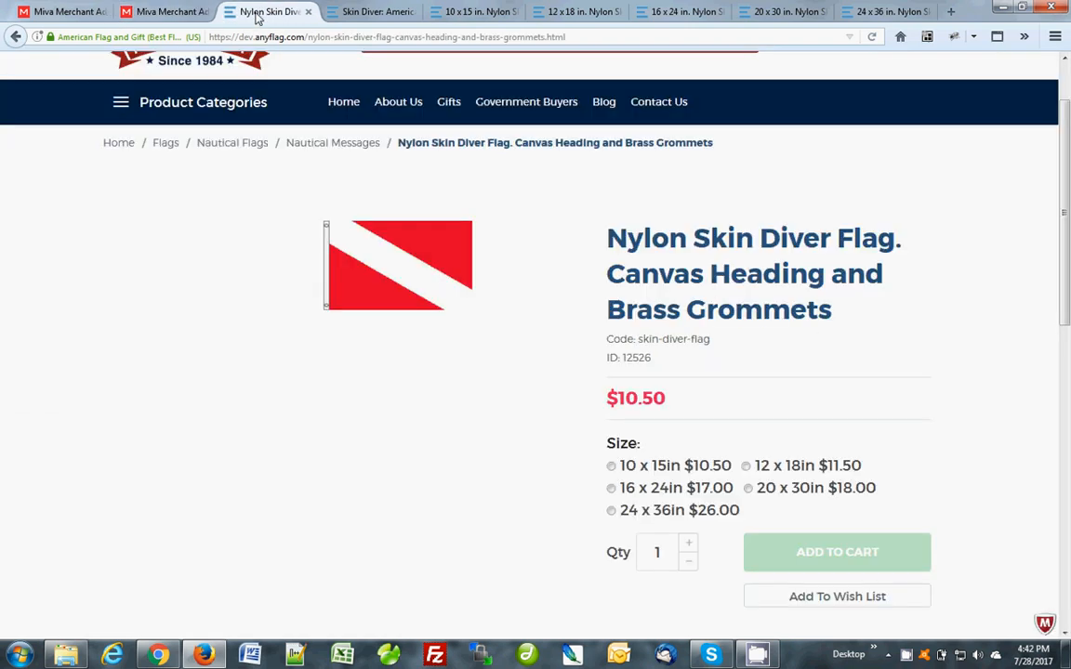
pyautogui.click(622, 37)
pyautogui.press('Return')
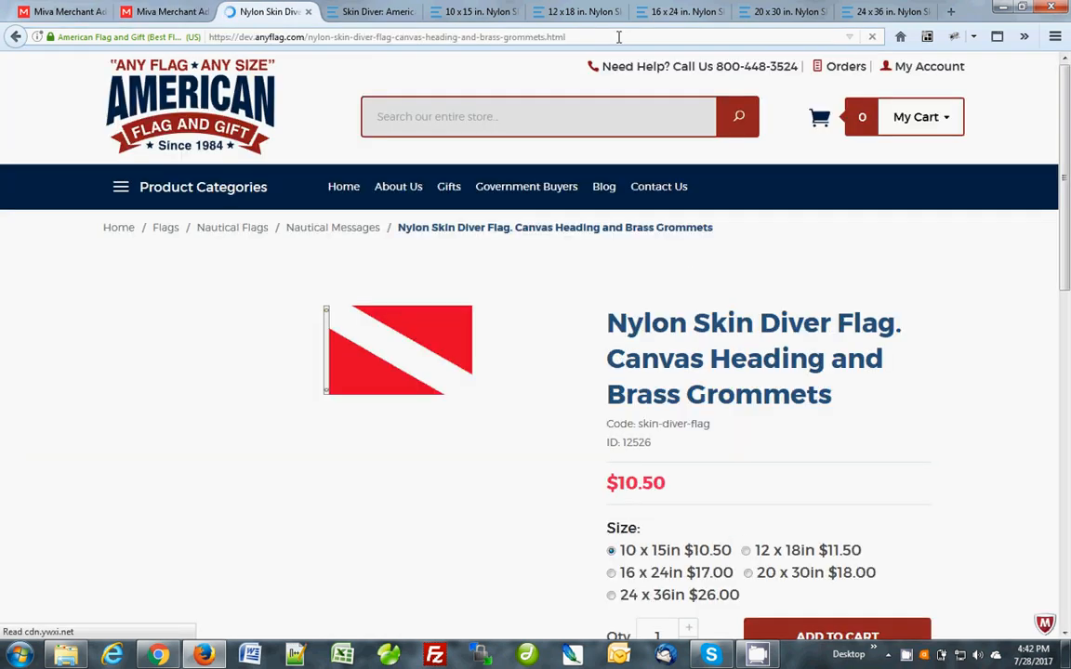
pyautogui.scroll(-2, 658, 382)
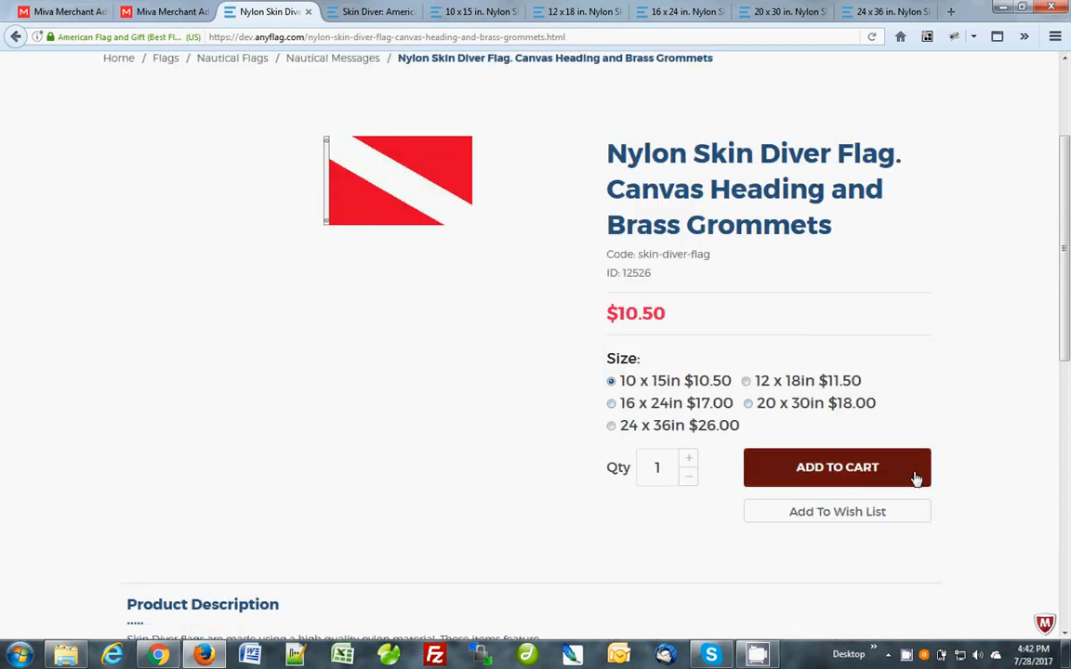
pyautogui.click(789, 386)
pyautogui.click(789, 406)
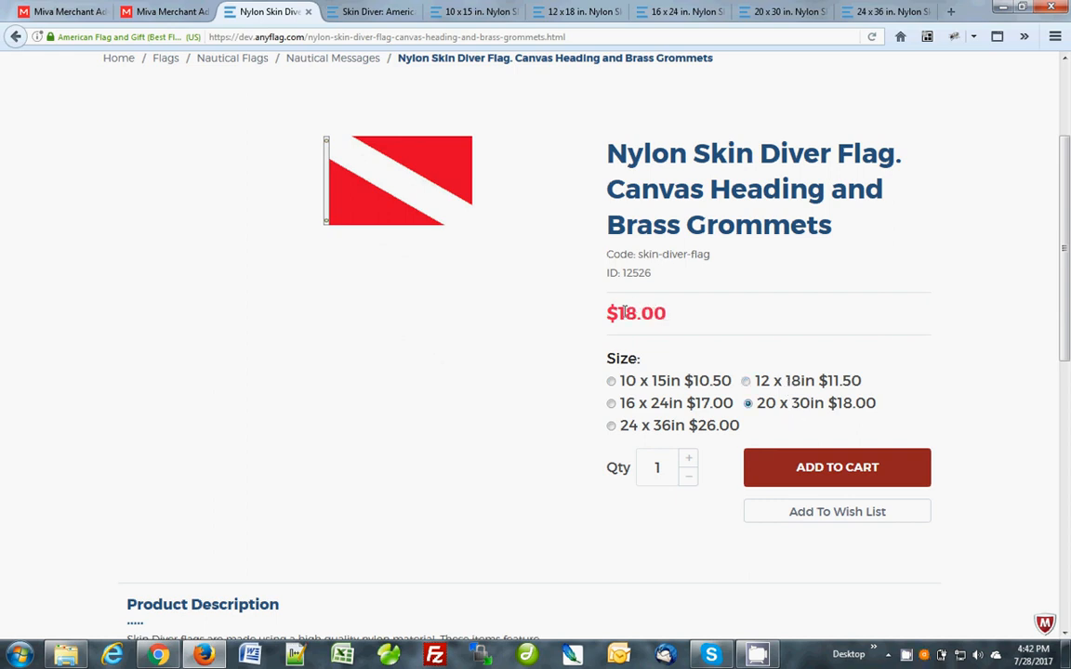
# Choose the 24 x 36in size on the flag's storefront page and add one to the cart
pyautogui.click(648, 429)
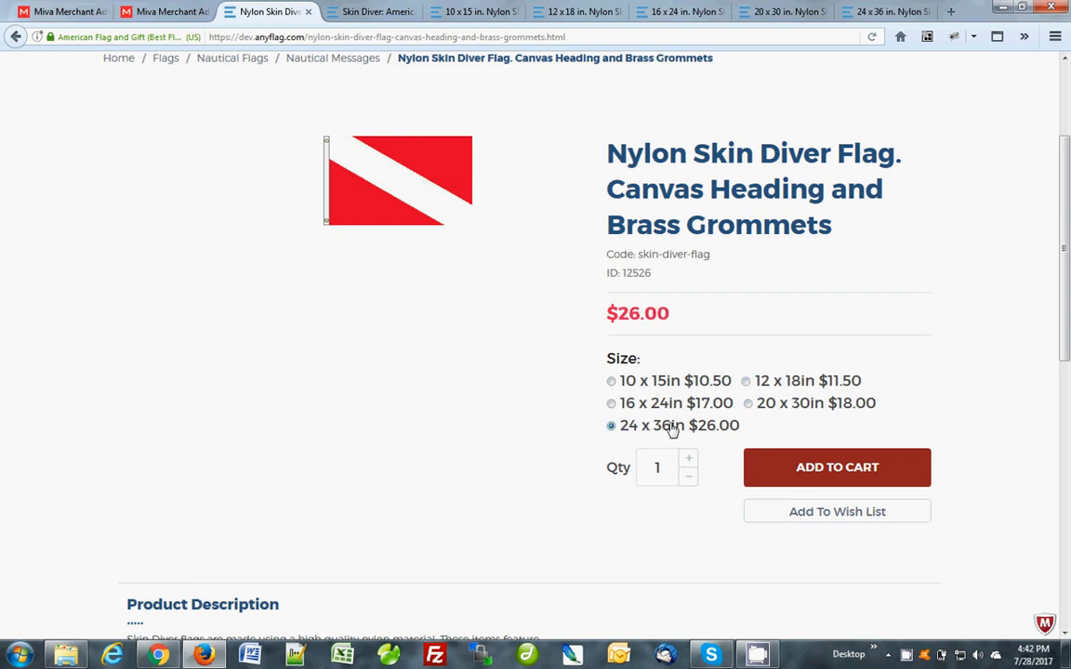
pyautogui.click(815, 472)
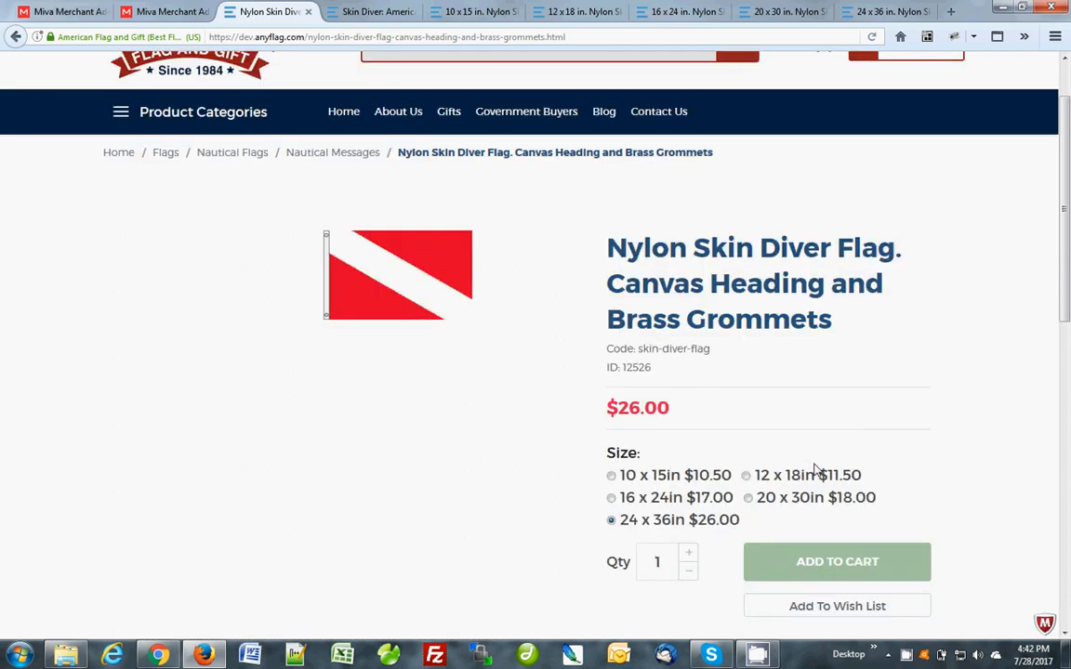
pyautogui.click(711, 346)
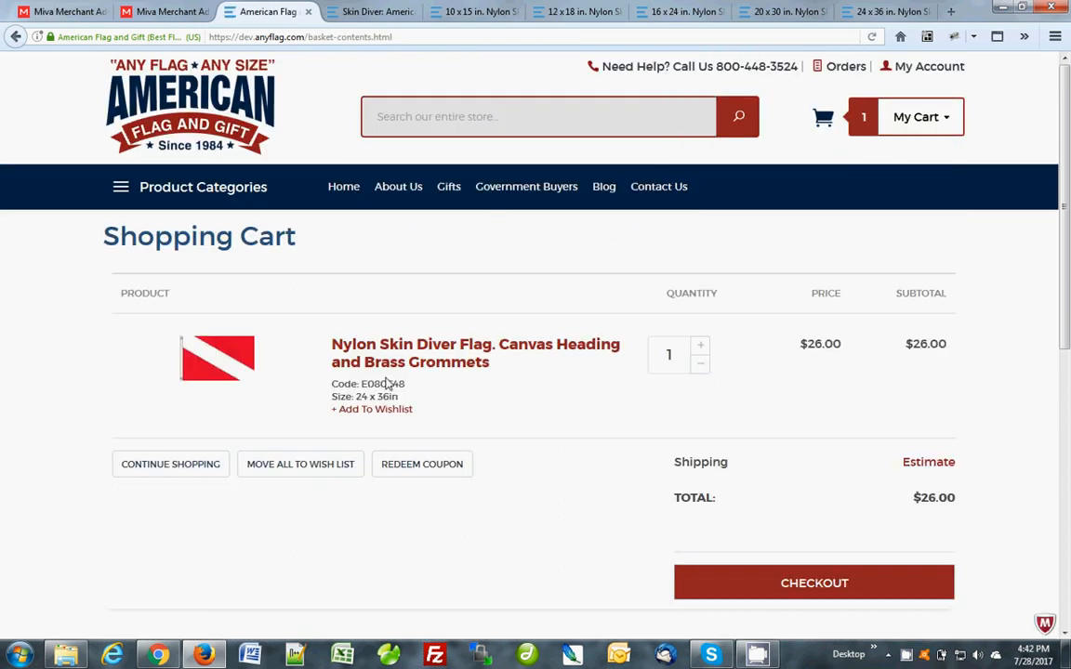
# Examine the product code and size of the flag in the shopping cart, and reopen its product page from there
pyautogui.moveTo(362, 383); pyautogui.dragTo(406, 383)
pyautogui.moveTo(356, 397); pyautogui.dragTo(401, 400)
pyautogui.click(417, 404)
pyautogui.click(480, 362)
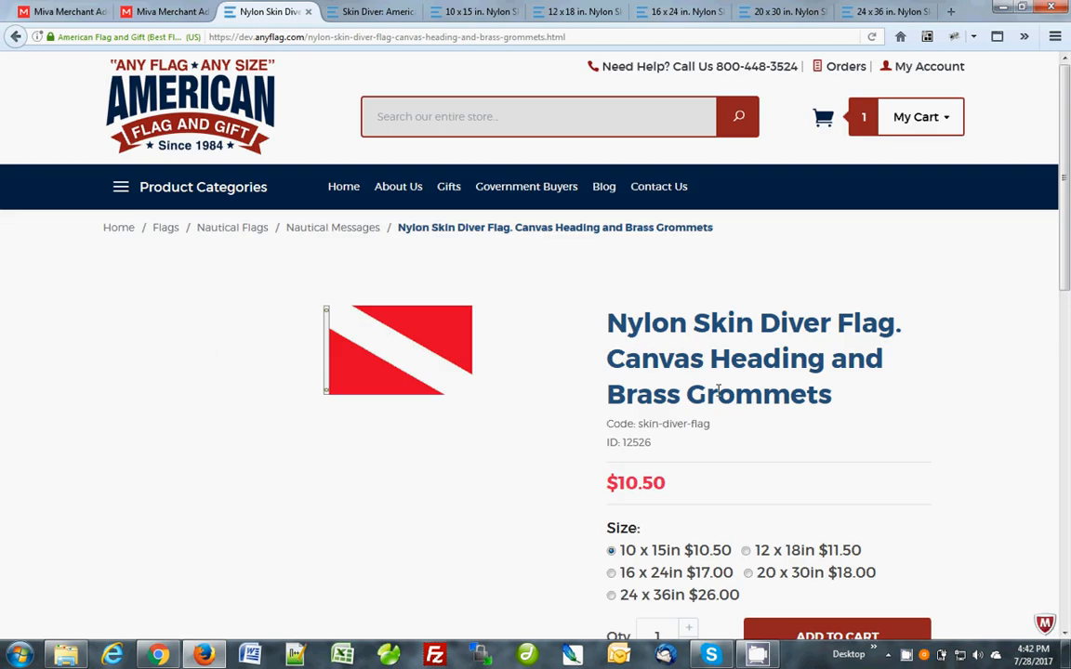
# Open the Nautical Messages category and its Skin Diver subcategory on the storefront, and review the separate size listings
pyautogui.scroll(-1, 677, 346)
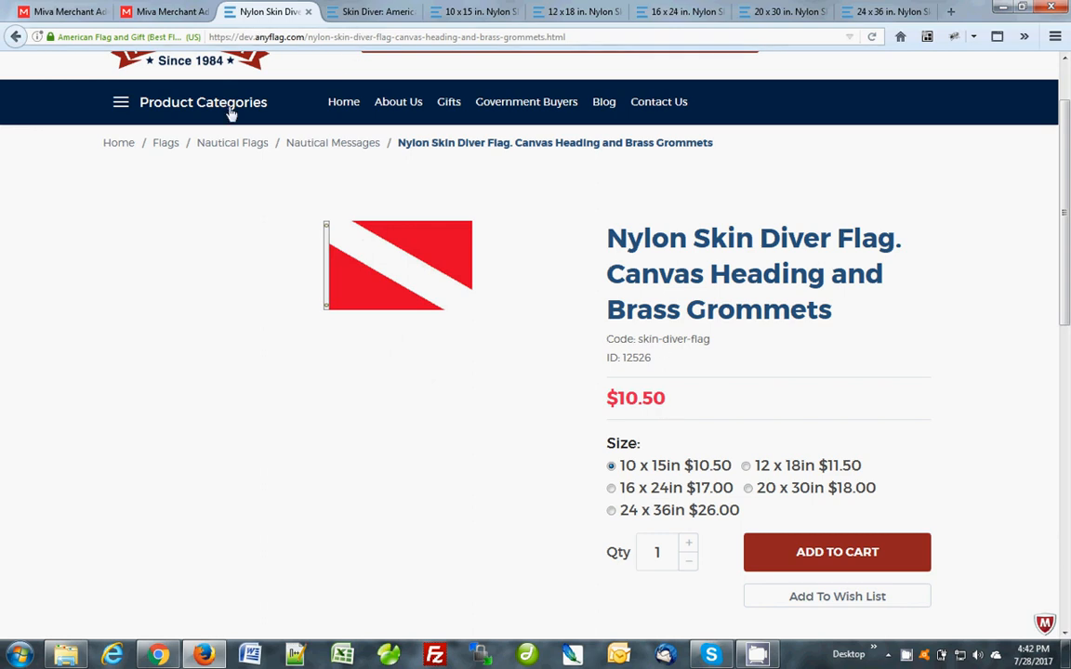
pyautogui.click(335, 144)
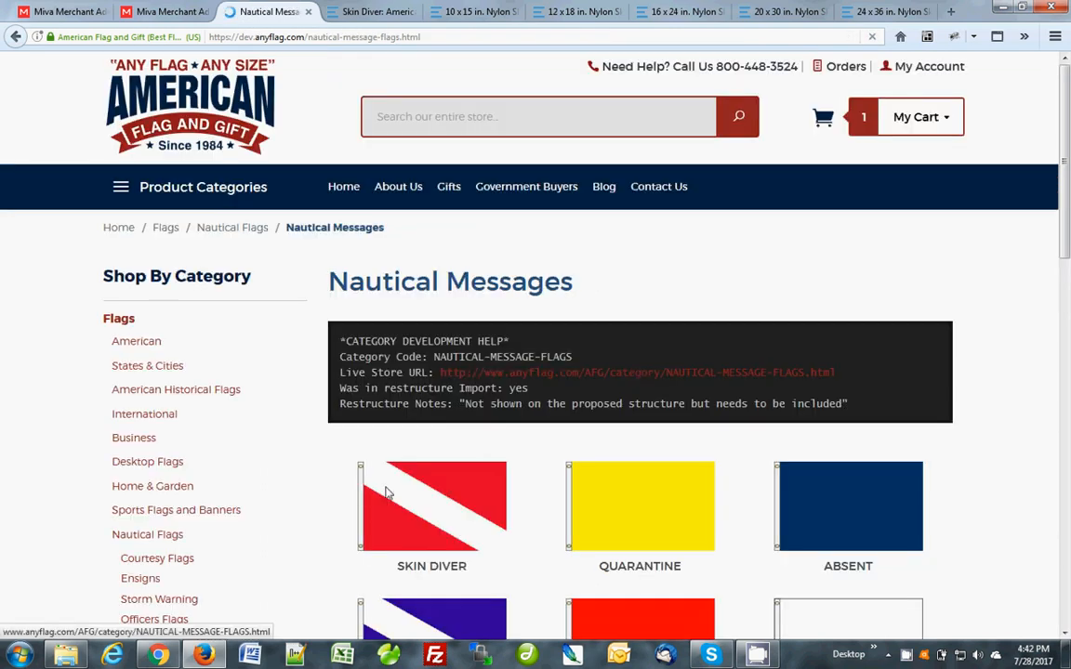
pyautogui.click(387, 493)
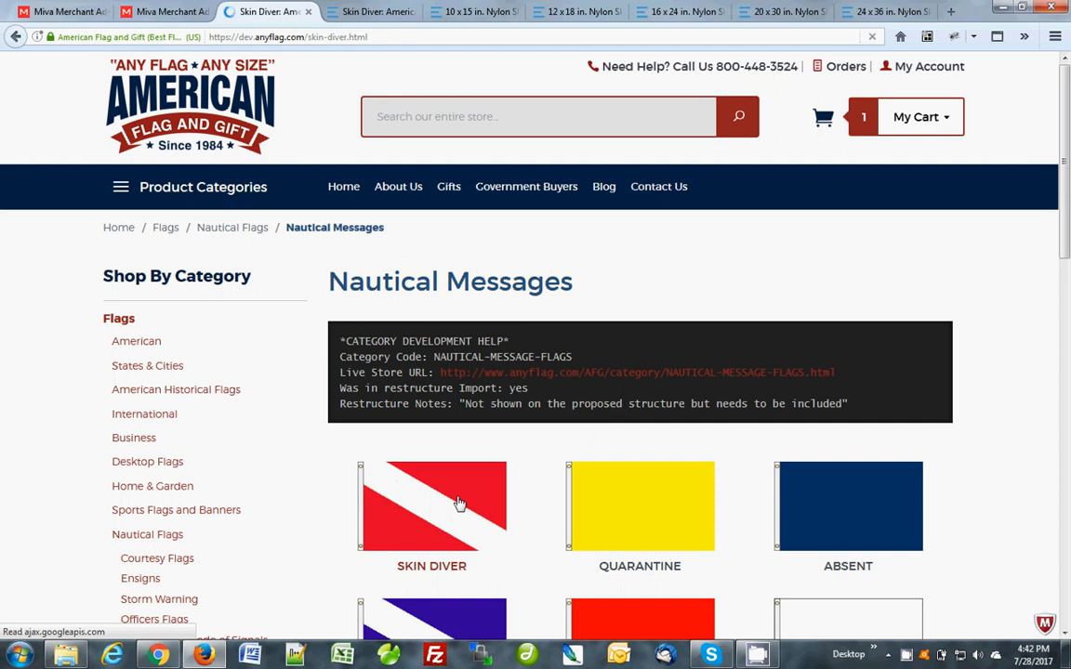
pyautogui.scroll(-5, 535, 442)
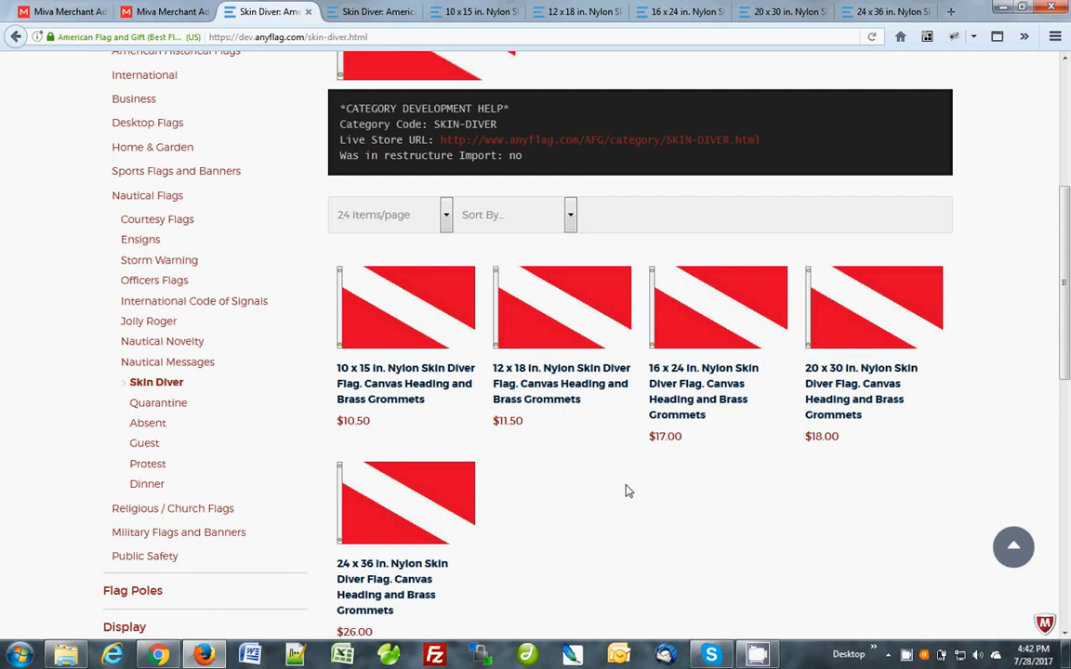
pyautogui.scroll(5, 613, 391)
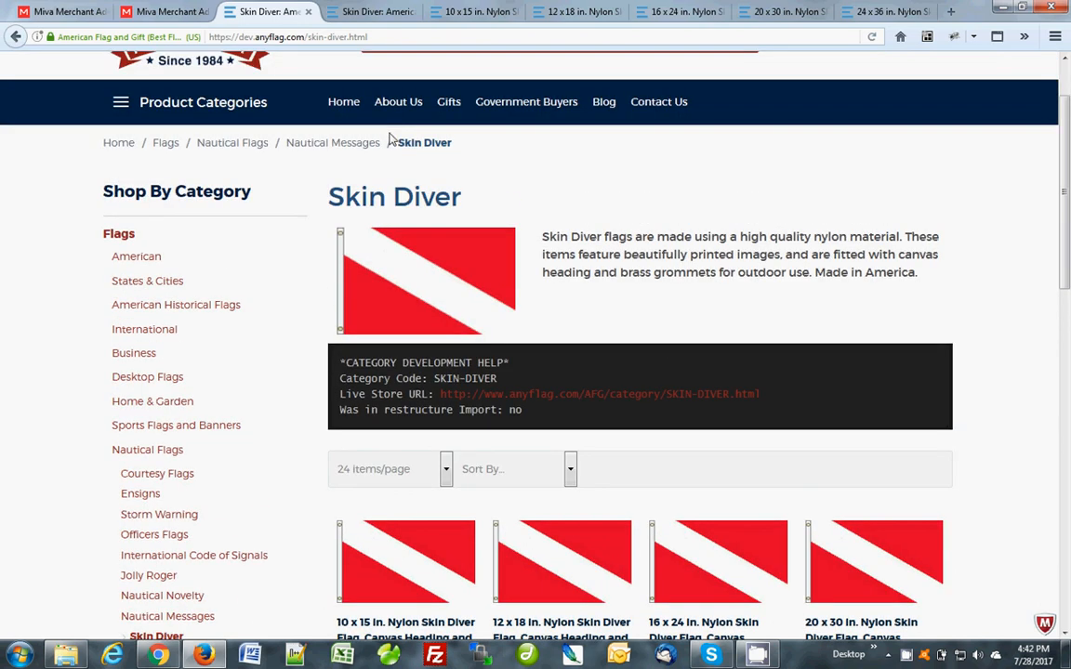
# Return to the Nautical Messages category page and check how the combined Nylon Skin Diver Flag is listed there
pyautogui.click(316, 141)
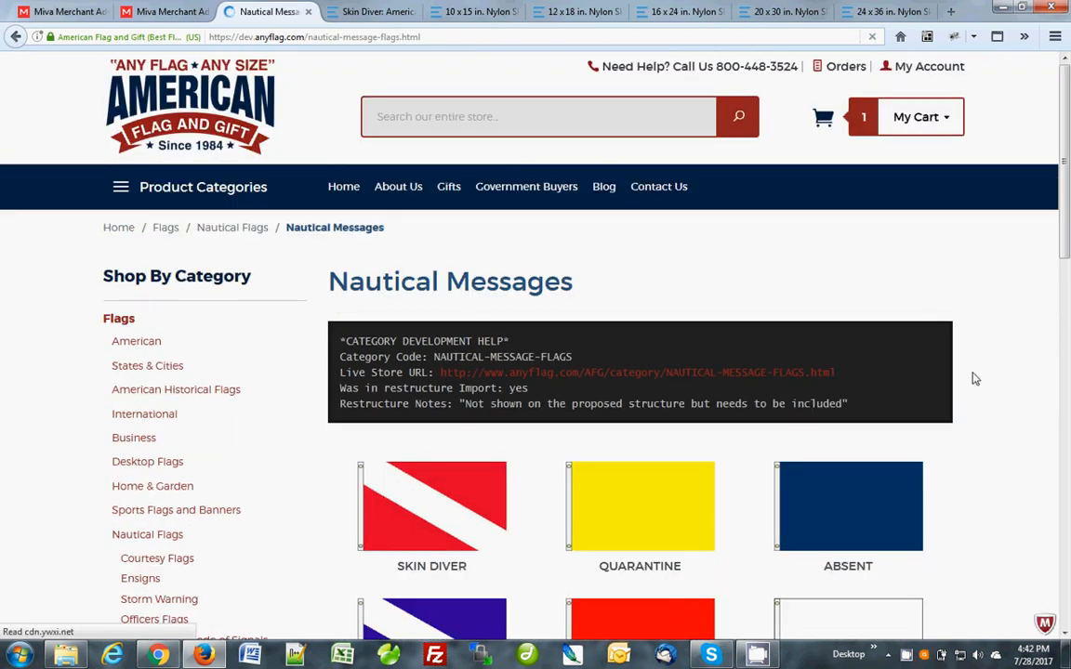
pyautogui.scroll(-3, 978, 377)
pyautogui.scroll(-1, 986, 379)
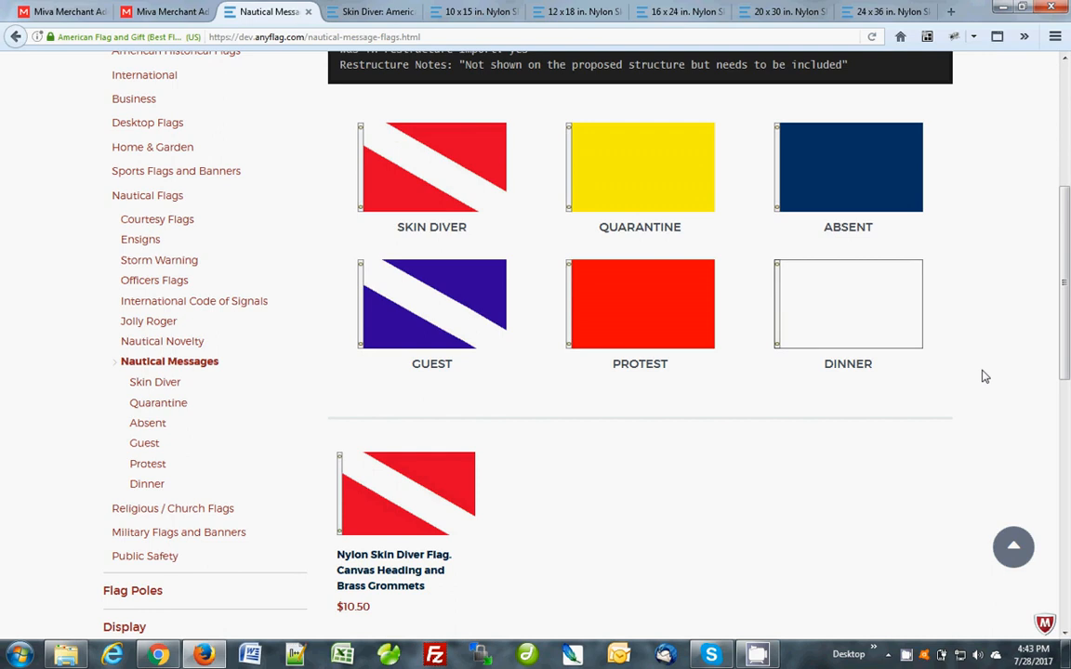
pyautogui.rightClick(908, 656)
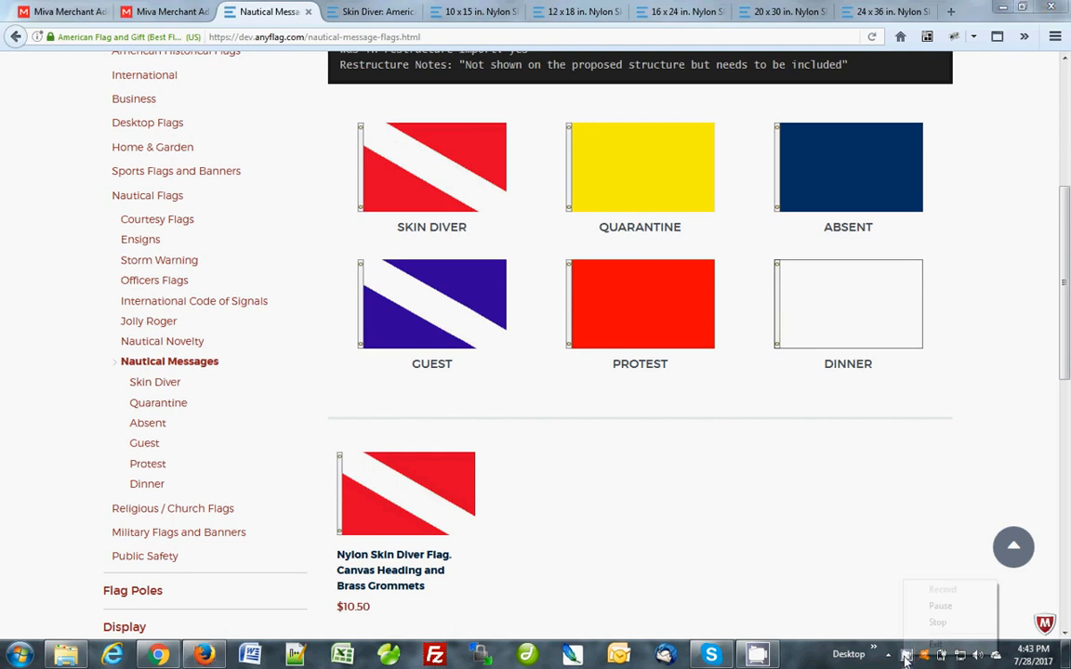